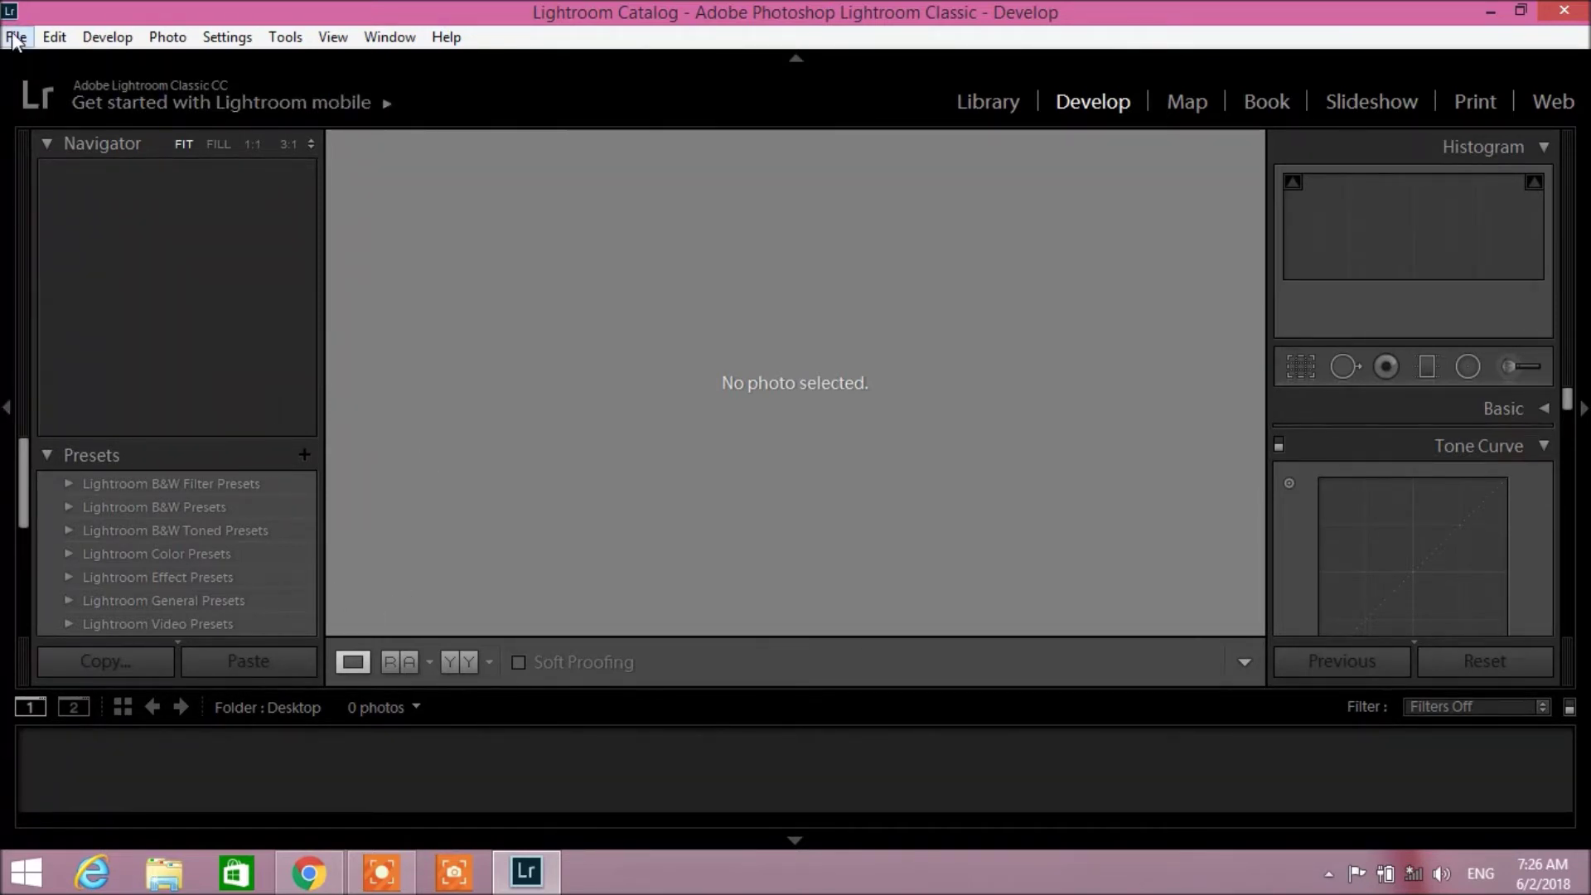
Step: Switch from the empty Develop view to the Library module
{"action": "left_click", "coordinate": [1007, 103]}
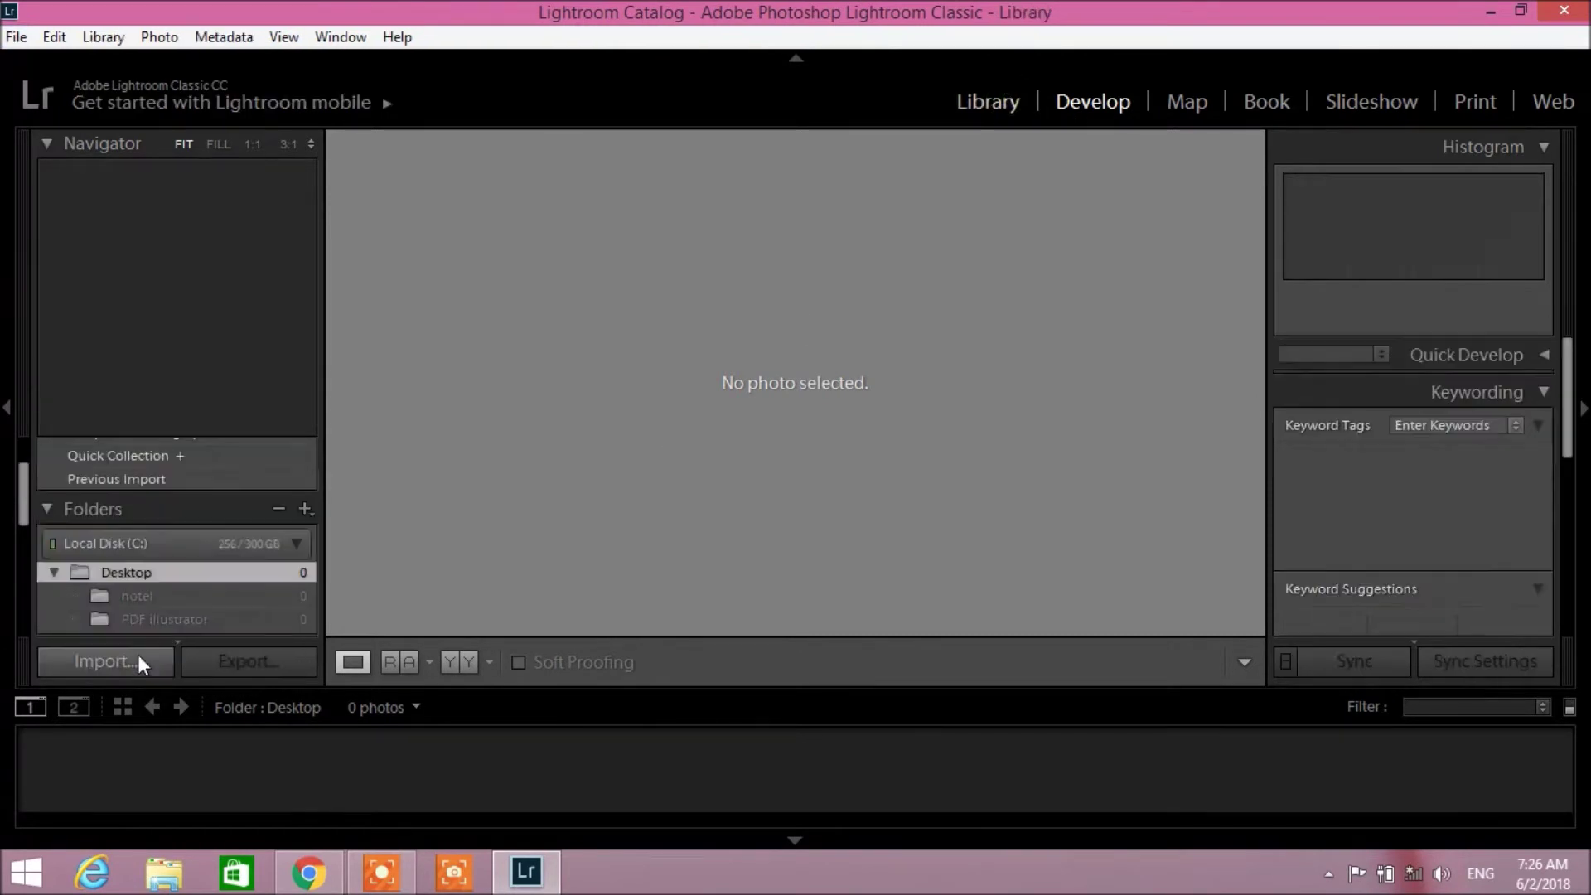
Step: Start an import and browse the photos in the Desktop folder
{"action": "left_click", "coordinate": [80, 667]}
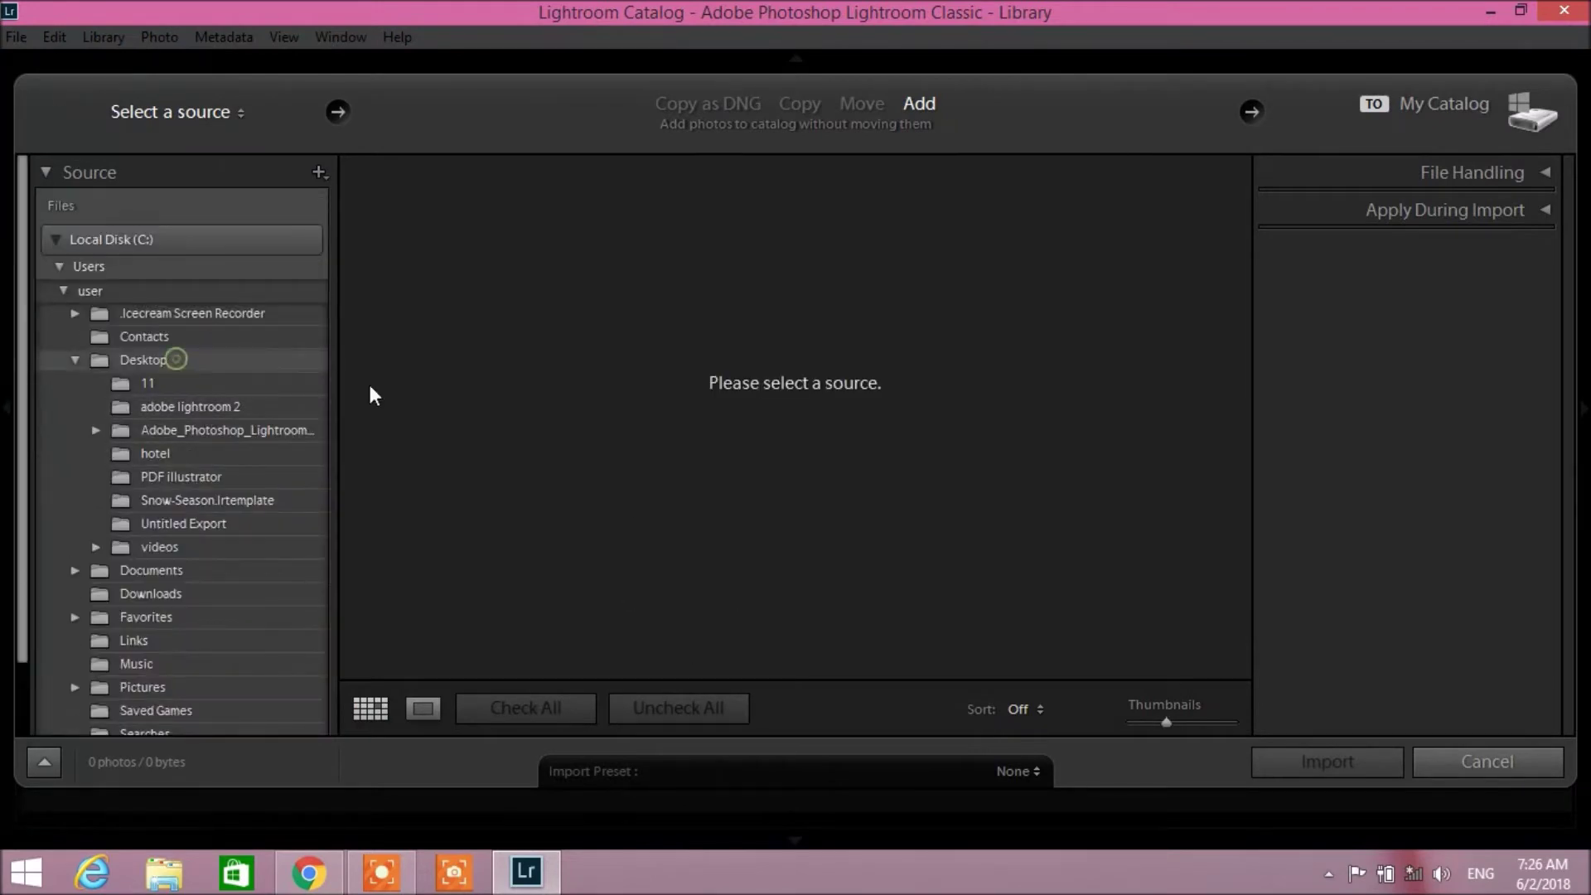
{"action": "left_click", "coordinate": [177, 361]}
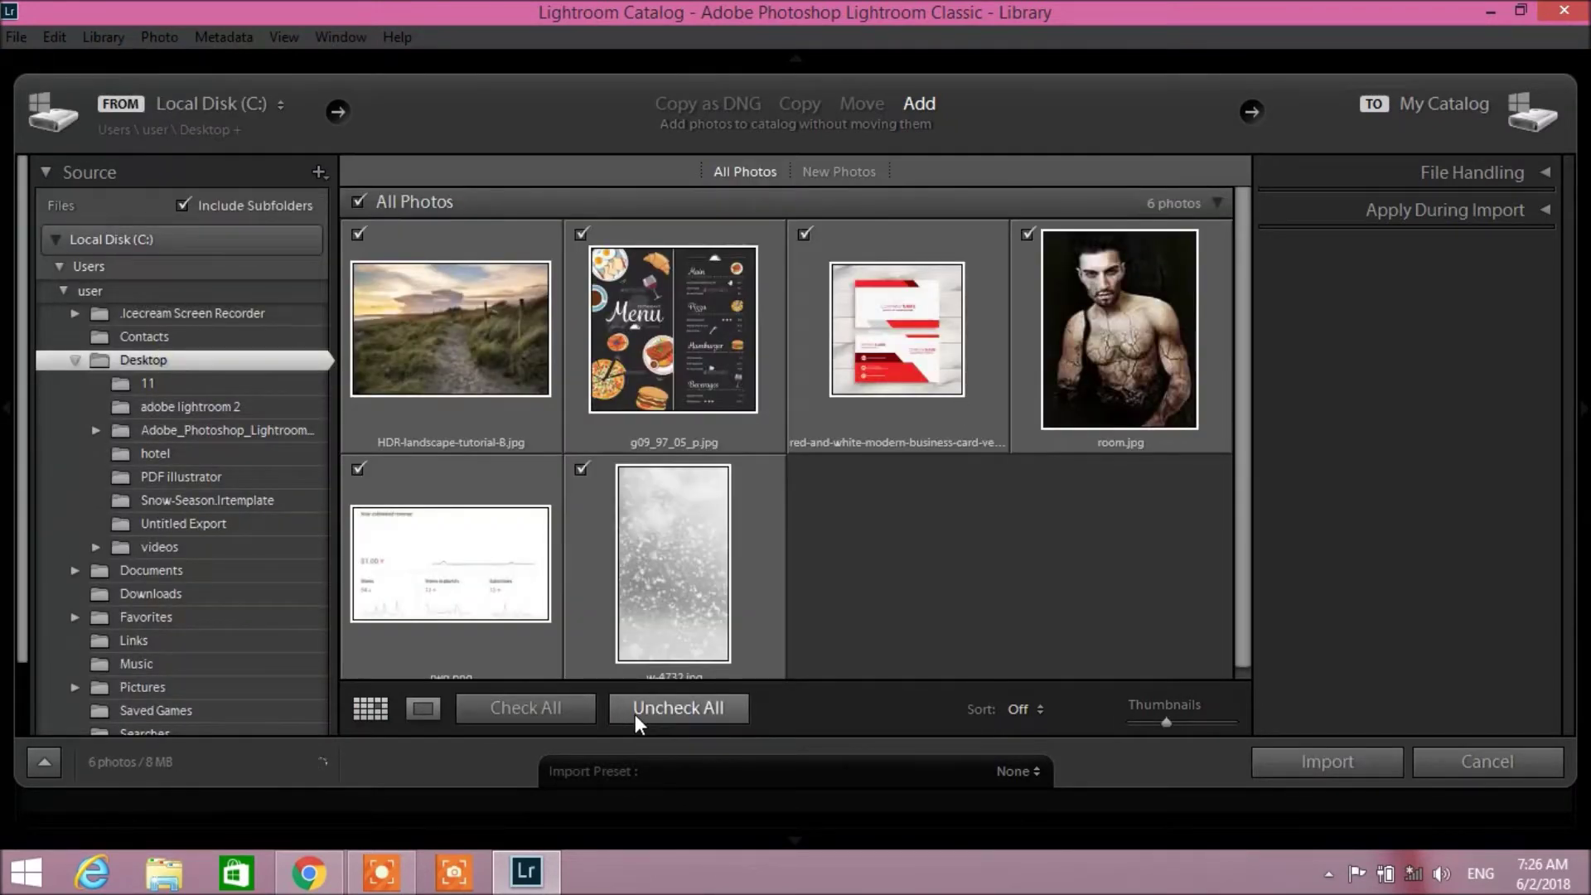
{"action": "mouse_move", "coordinate": [1246, 243]}
{"action": "left_mouse_down"}
{"action": "mouse_move", "coordinate": [1223, 487]}
{"action": "mouse_move", "coordinate": [1197, 322]}
{"action": "left_mouse_up"}
{"action": "scroll", "coordinate": [1196, 307], "scroll_direction": "up", "scroll_amount": 2}
{"action": "scroll", "coordinate": [1198, 281], "scroll_direction": "up", "scroll_amount": 2}
{"action": "scroll", "coordinate": [1200, 257], "scroll_direction": "up", "scroll_amount": 2}
{"action": "scroll", "coordinate": [1203, 298], "scroll_direction": "down", "scroll_amount": 6}
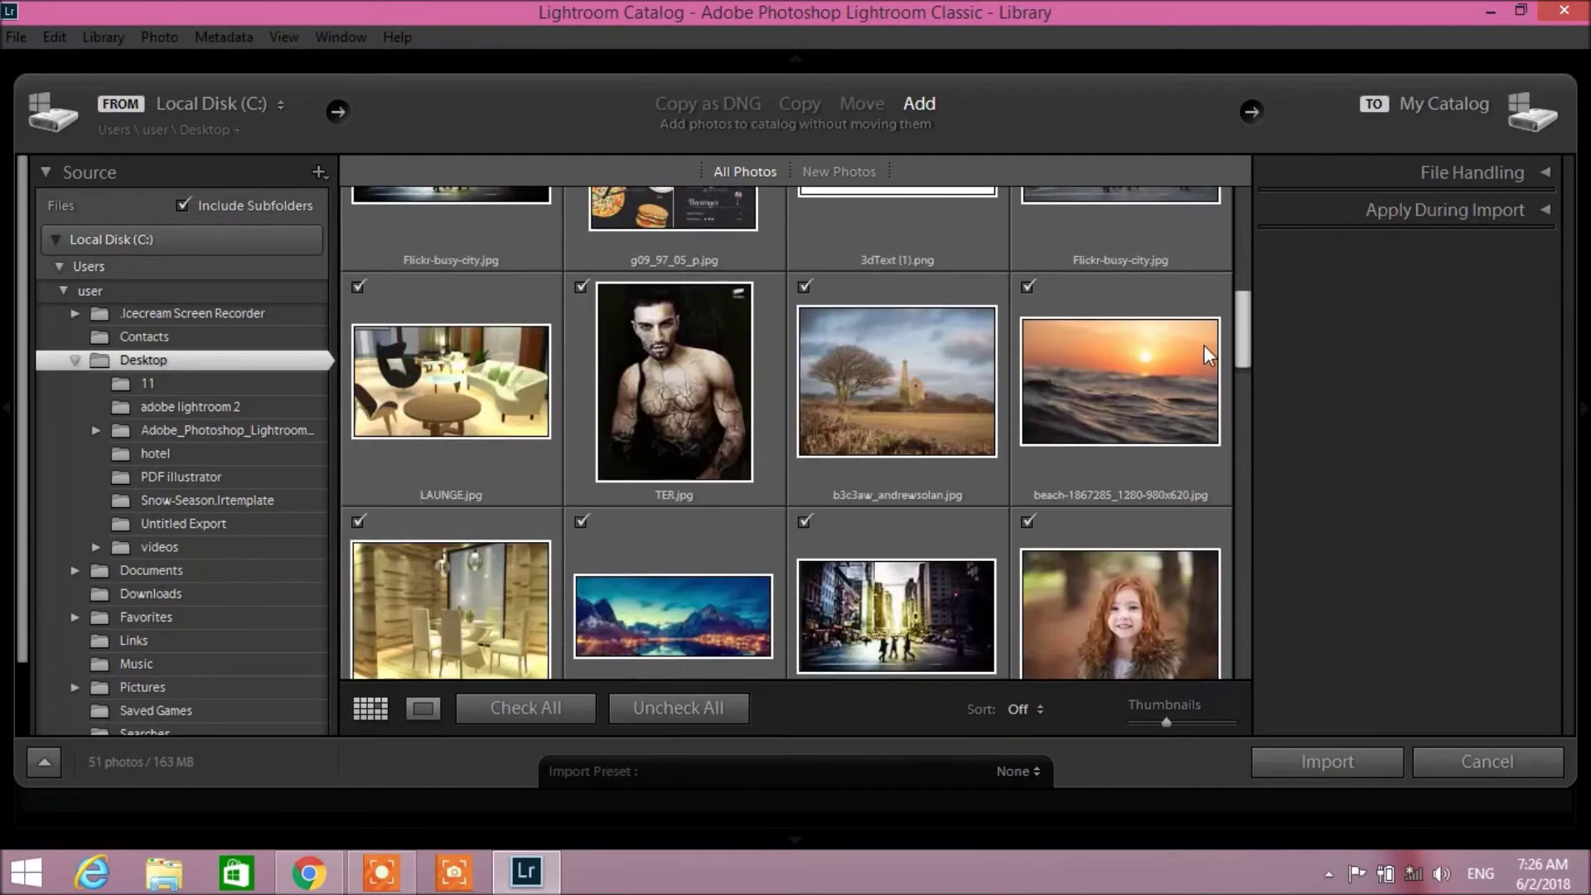
{"action": "scroll", "coordinate": [1203, 372], "scroll_direction": "down", "scroll_amount": 3}
Step: Uncheck all photos and import only the red-haired girl portrait
{"action": "left_click", "coordinate": [721, 707]}
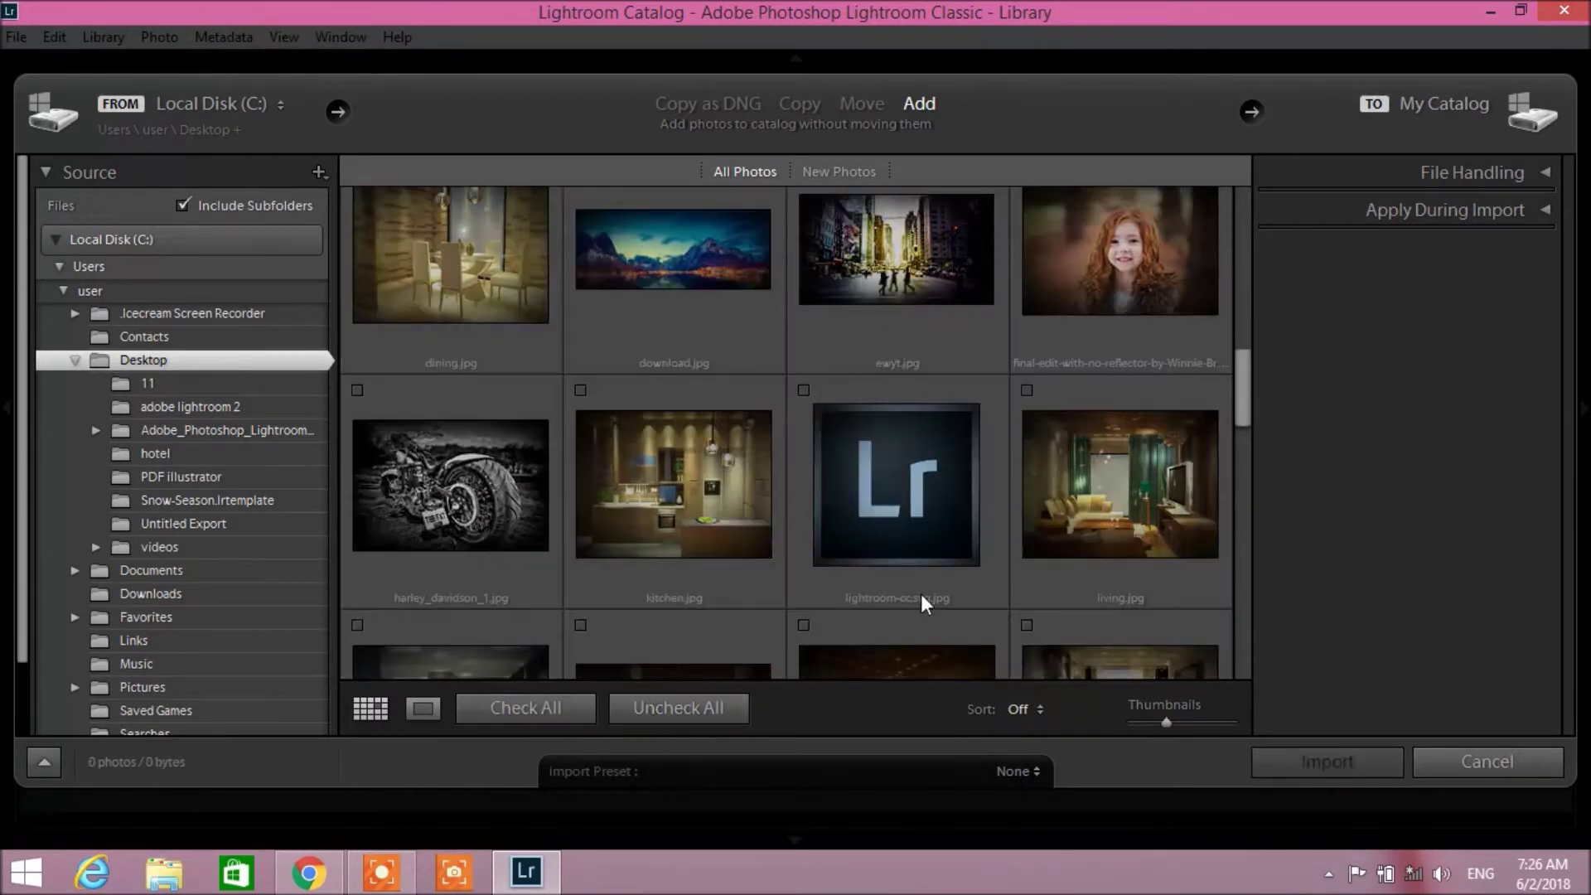
{"action": "scroll", "coordinate": [1124, 294], "scroll_direction": "up", "scroll_amount": 3}
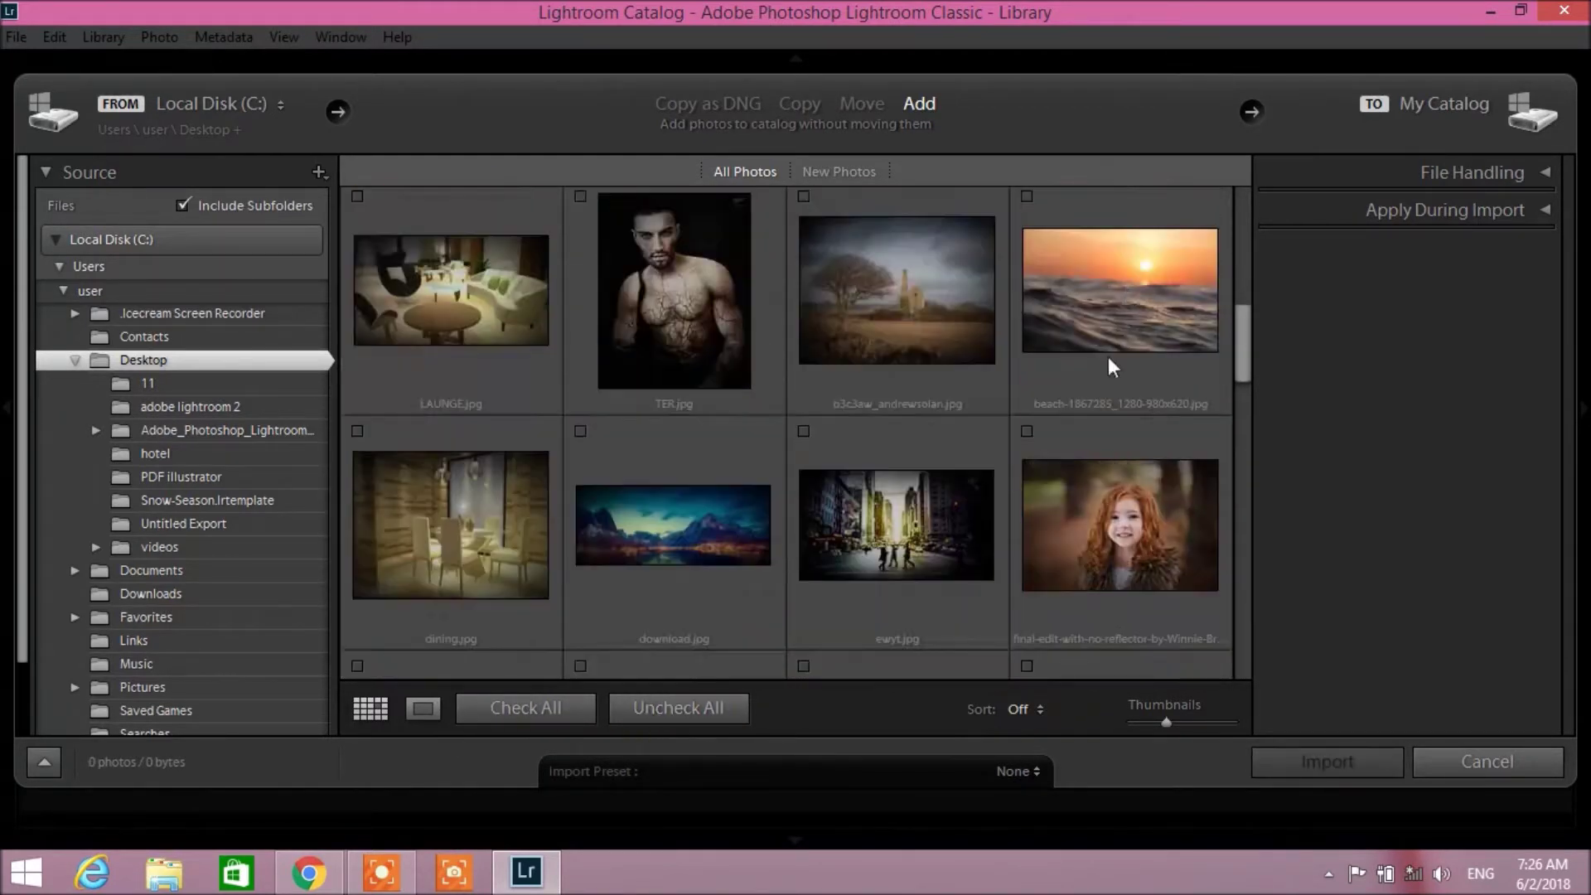
{"action": "left_click", "coordinate": [1027, 430]}
{"action": "left_click", "coordinate": [1372, 763]}
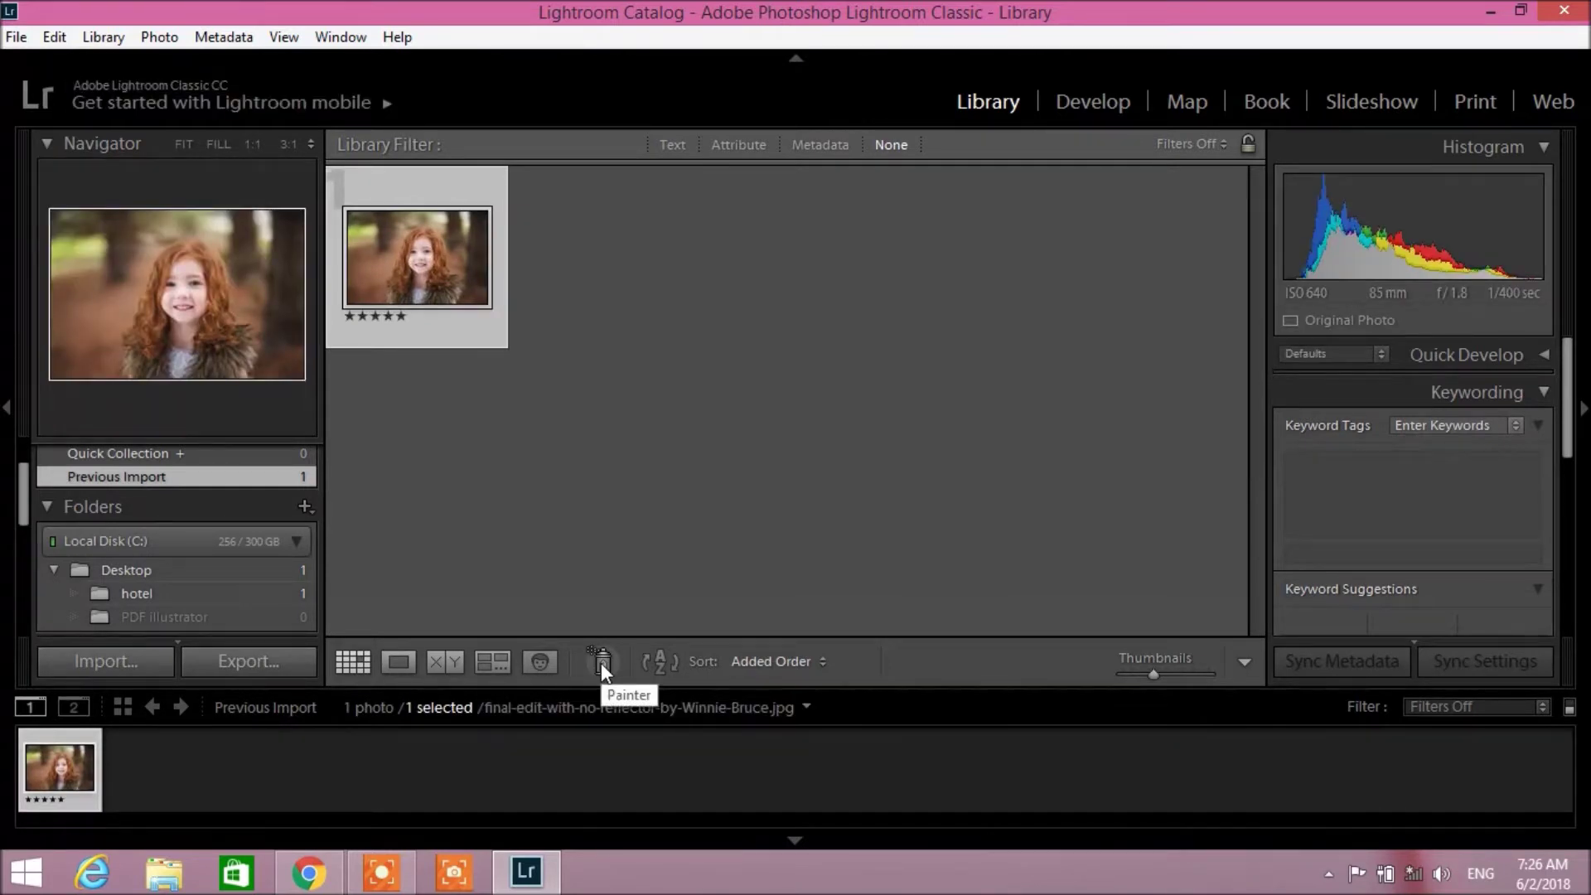
Step: View the imported portrait large in Loupe view and move it into Develop
{"action": "double_click", "coordinate": [416, 262]}
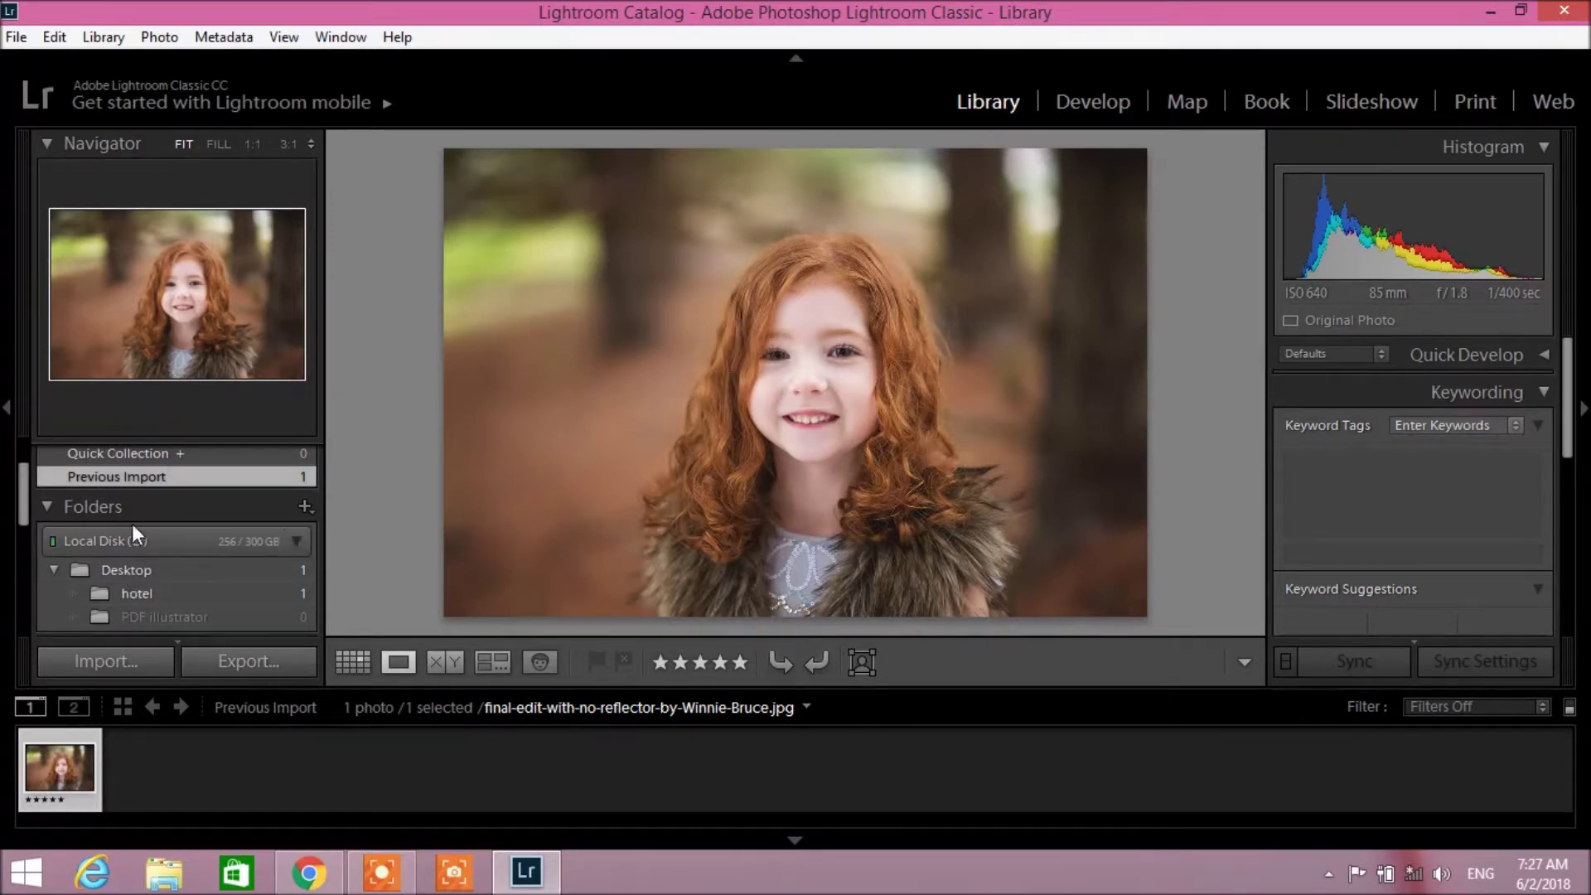
{"action": "left_click", "coordinate": [1097, 99]}
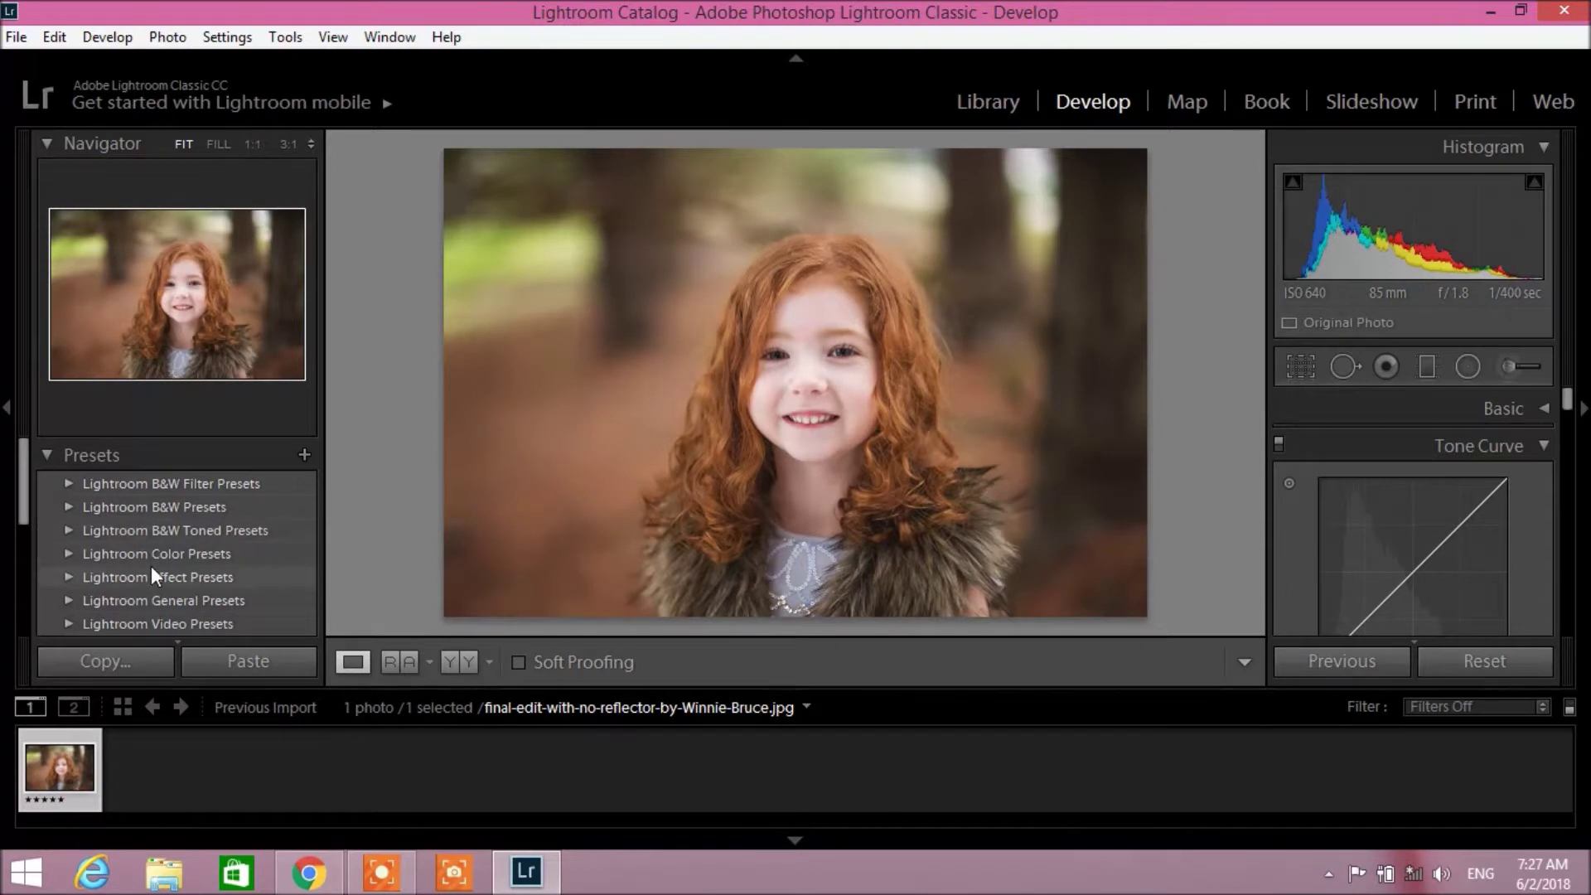
Step: Apply the Lightroom Color preset Cross Process 2 to the portrait
{"action": "left_click", "coordinate": [69, 578]}
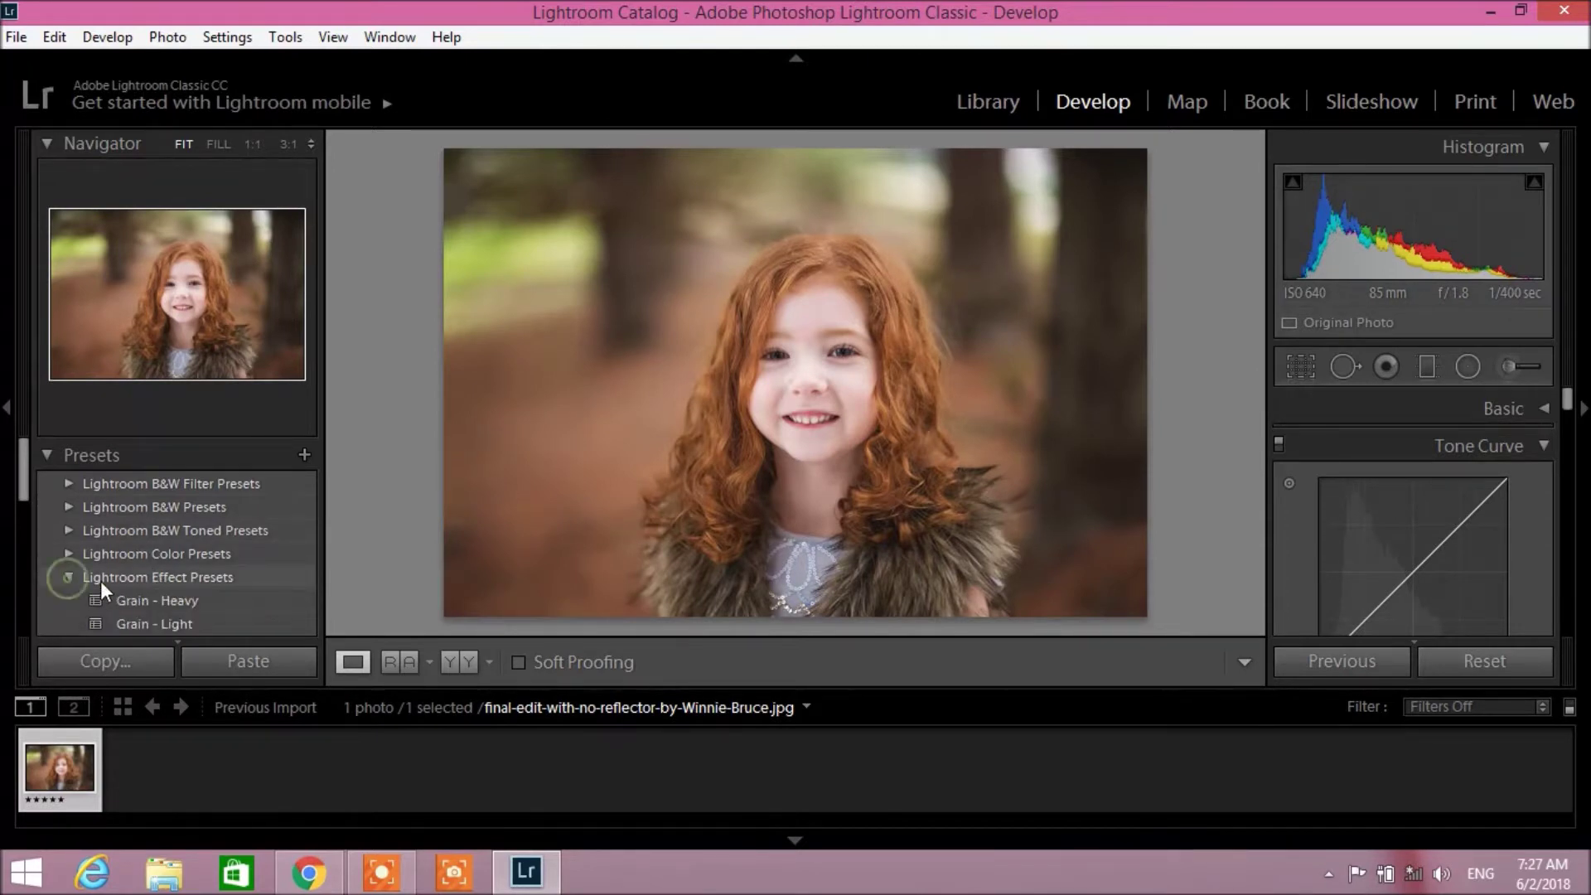
{"action": "left_click", "coordinate": [71, 507]}
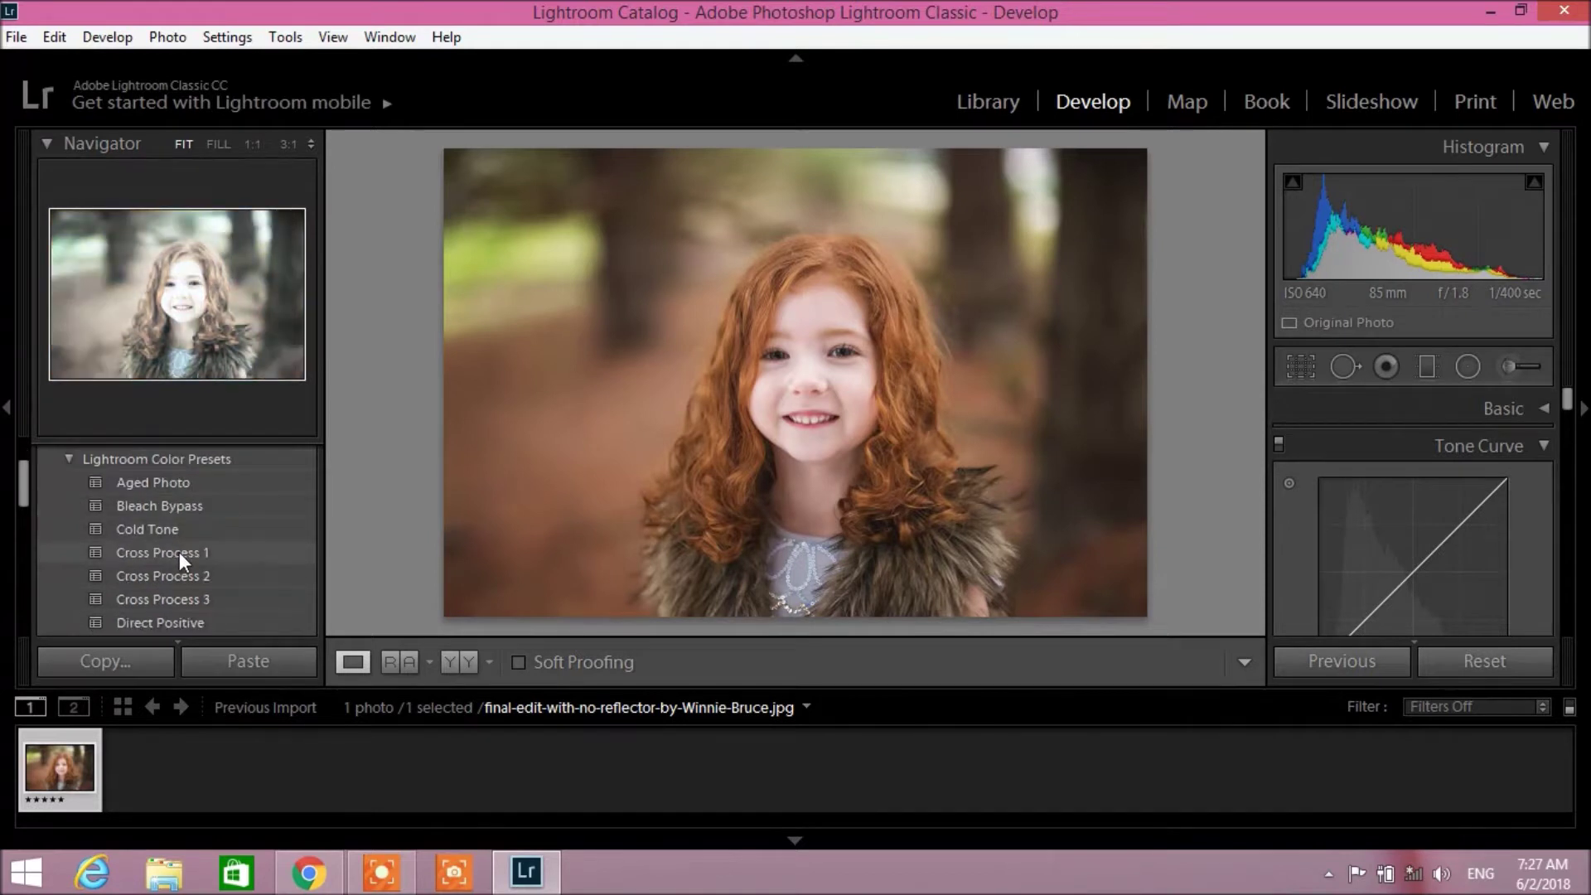
{"action": "left_click", "coordinate": [181, 571]}
{"action": "left_click", "coordinate": [181, 572]}
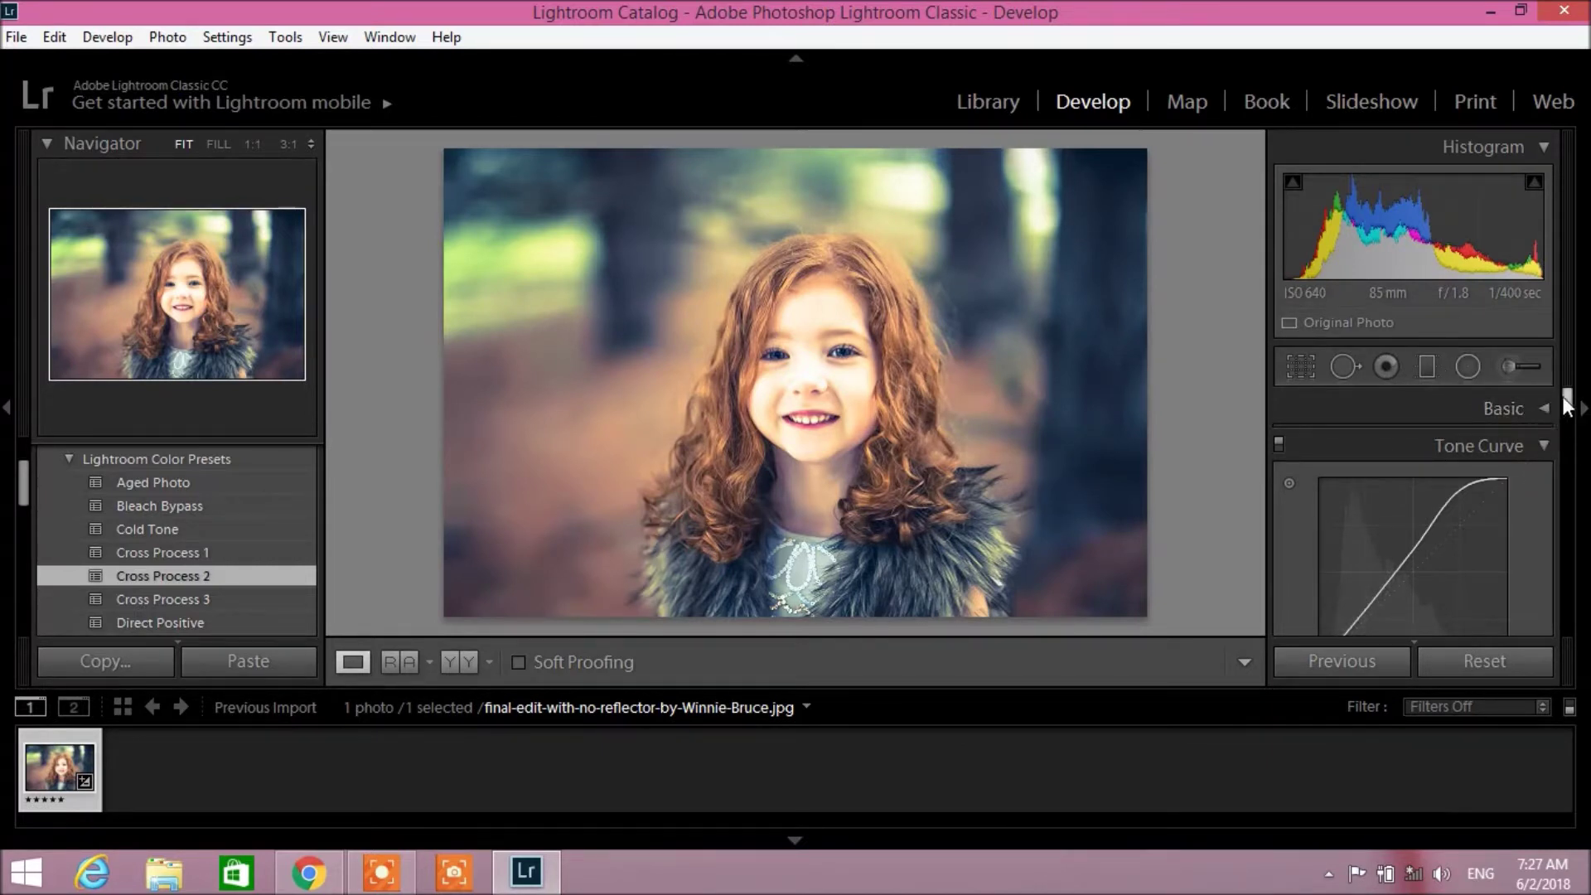
Step: Hide the filmstrip and widen the adjustments panel for more editing room
{"action": "left_click", "coordinate": [789, 841]}
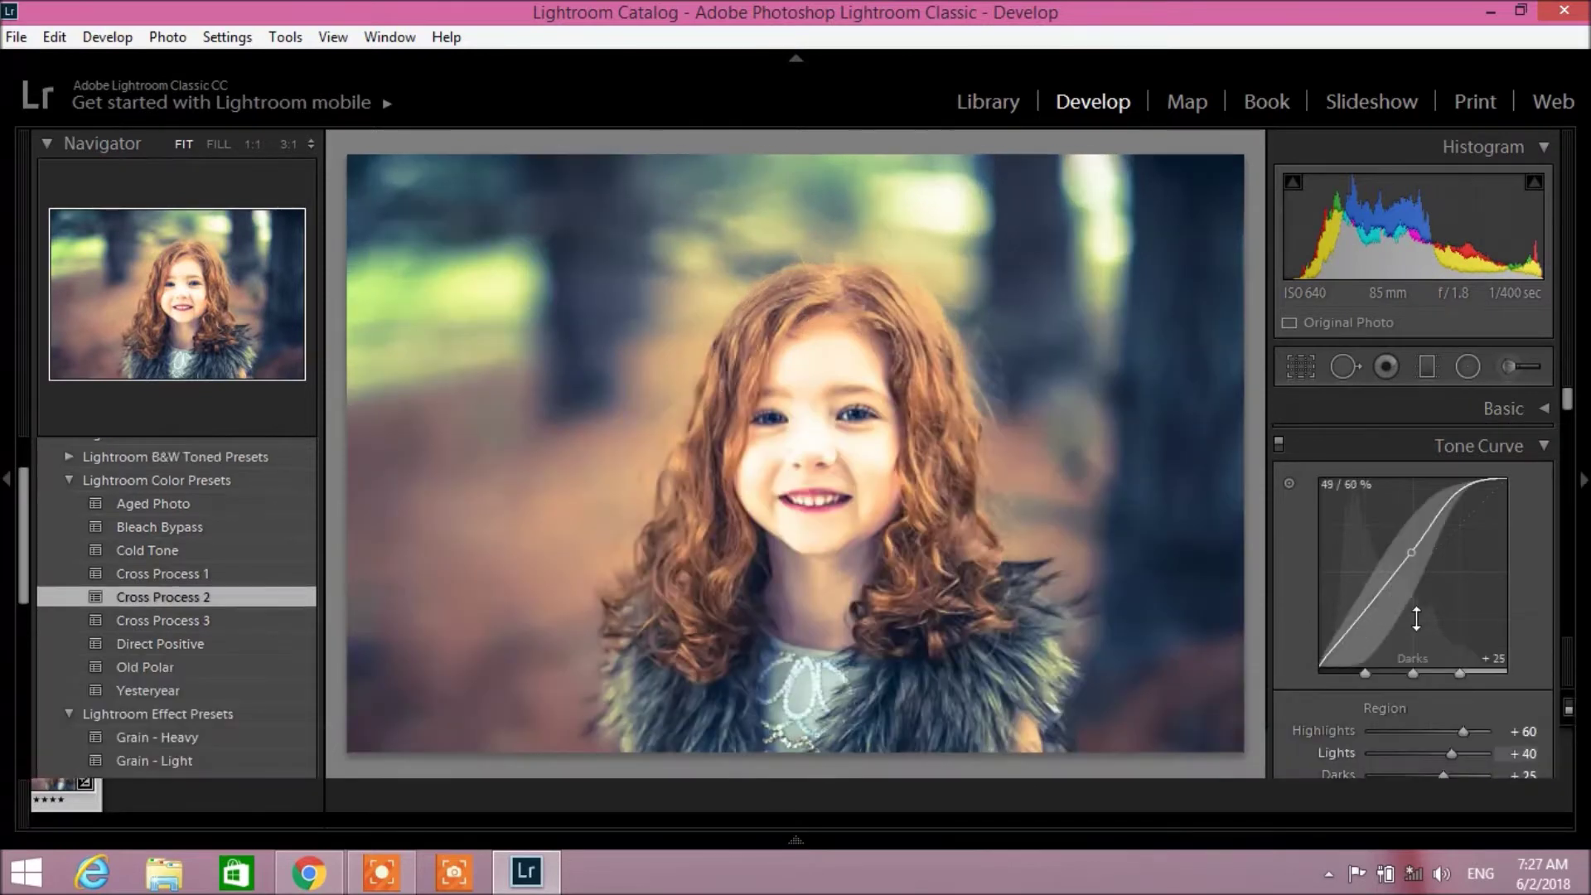
{"action": "scroll", "coordinate": [1416, 617], "scroll_direction": "down", "scroll_amount": 3}
{"action": "left_click_drag", "start_coordinate": [1246, 424], "coordinate": [1249, 415]}
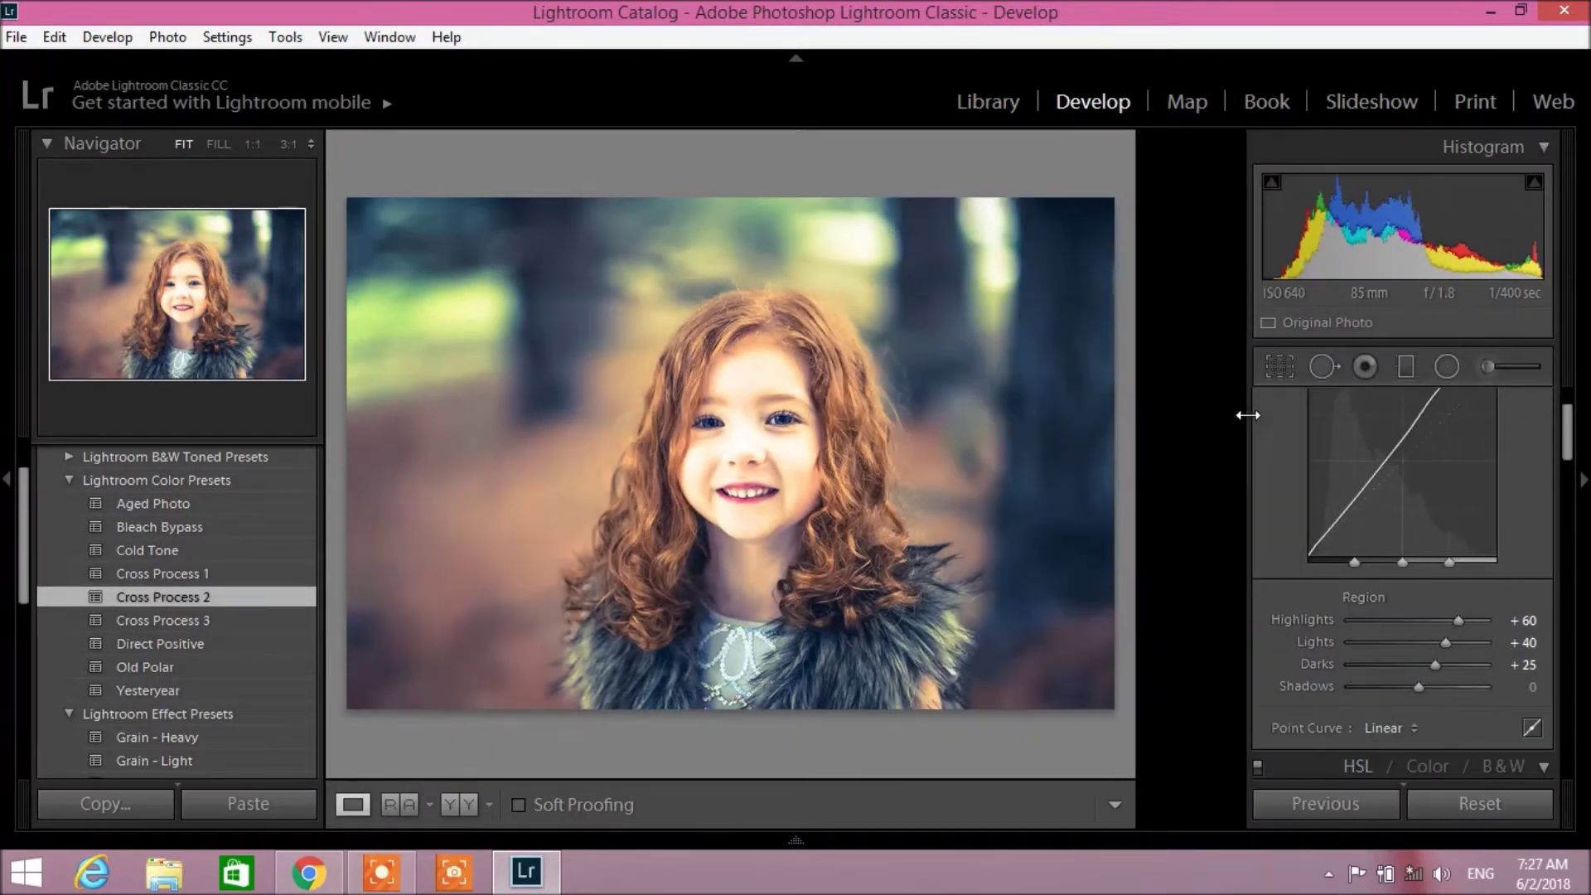
{"action": "scroll", "coordinate": [1426, 700], "scroll_direction": "down", "scroll_amount": 3}
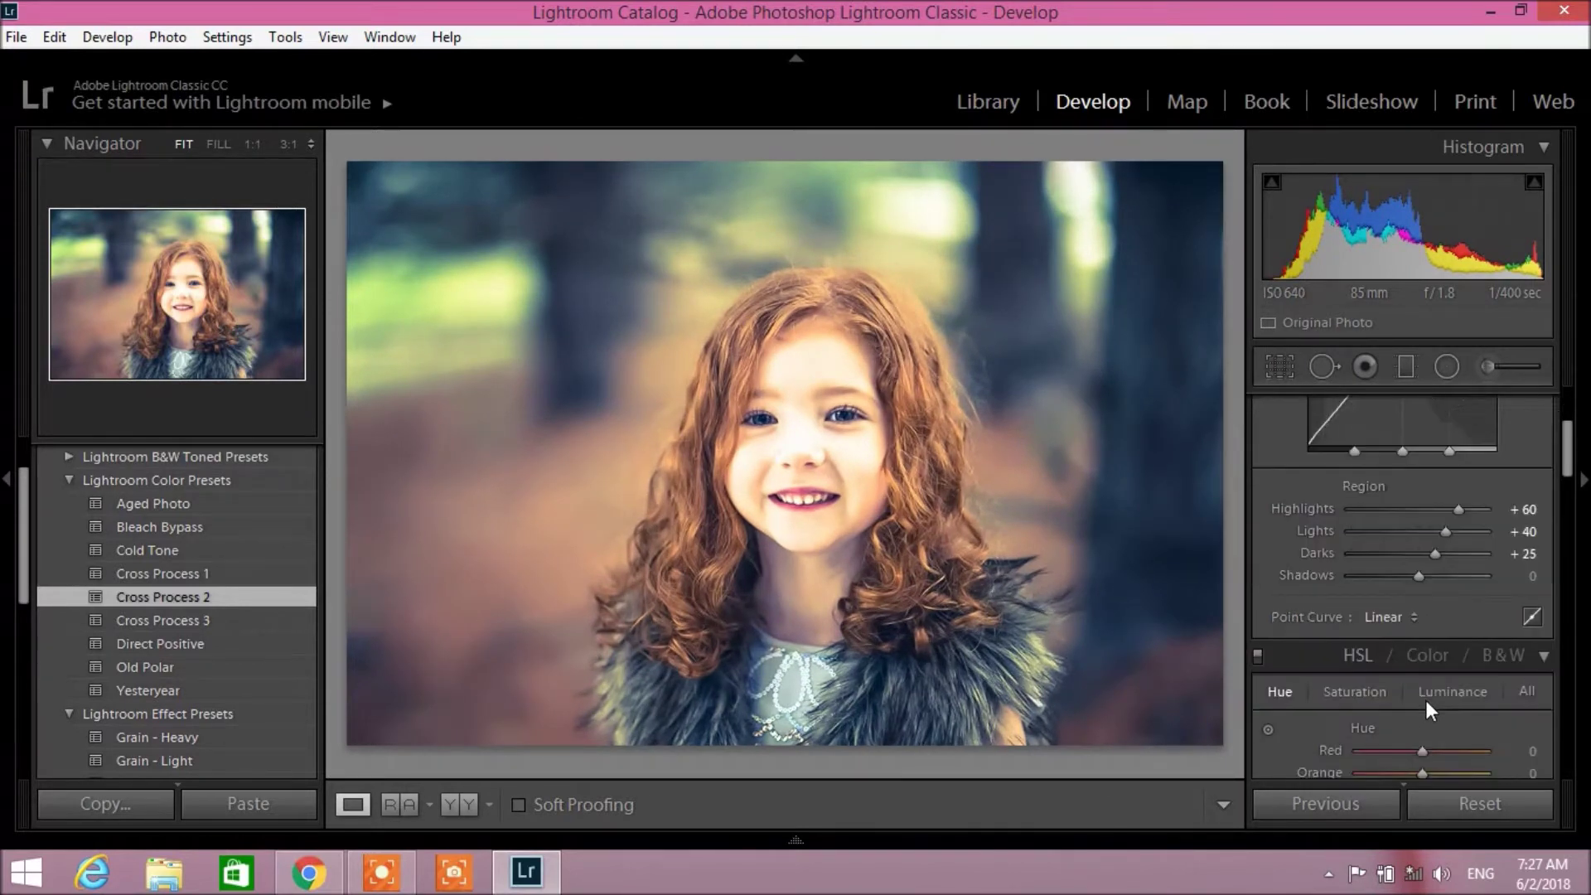
{"action": "scroll", "coordinate": [1425, 700], "scroll_direction": "down", "scroll_amount": 2}
{"action": "scroll", "coordinate": [1408, 625], "scroll_direction": "up", "scroll_amount": 2}
{"action": "scroll", "coordinate": [1409, 625], "scroll_direction": "up", "scroll_amount": 2}
{"action": "left_click", "coordinate": [1447, 367]}
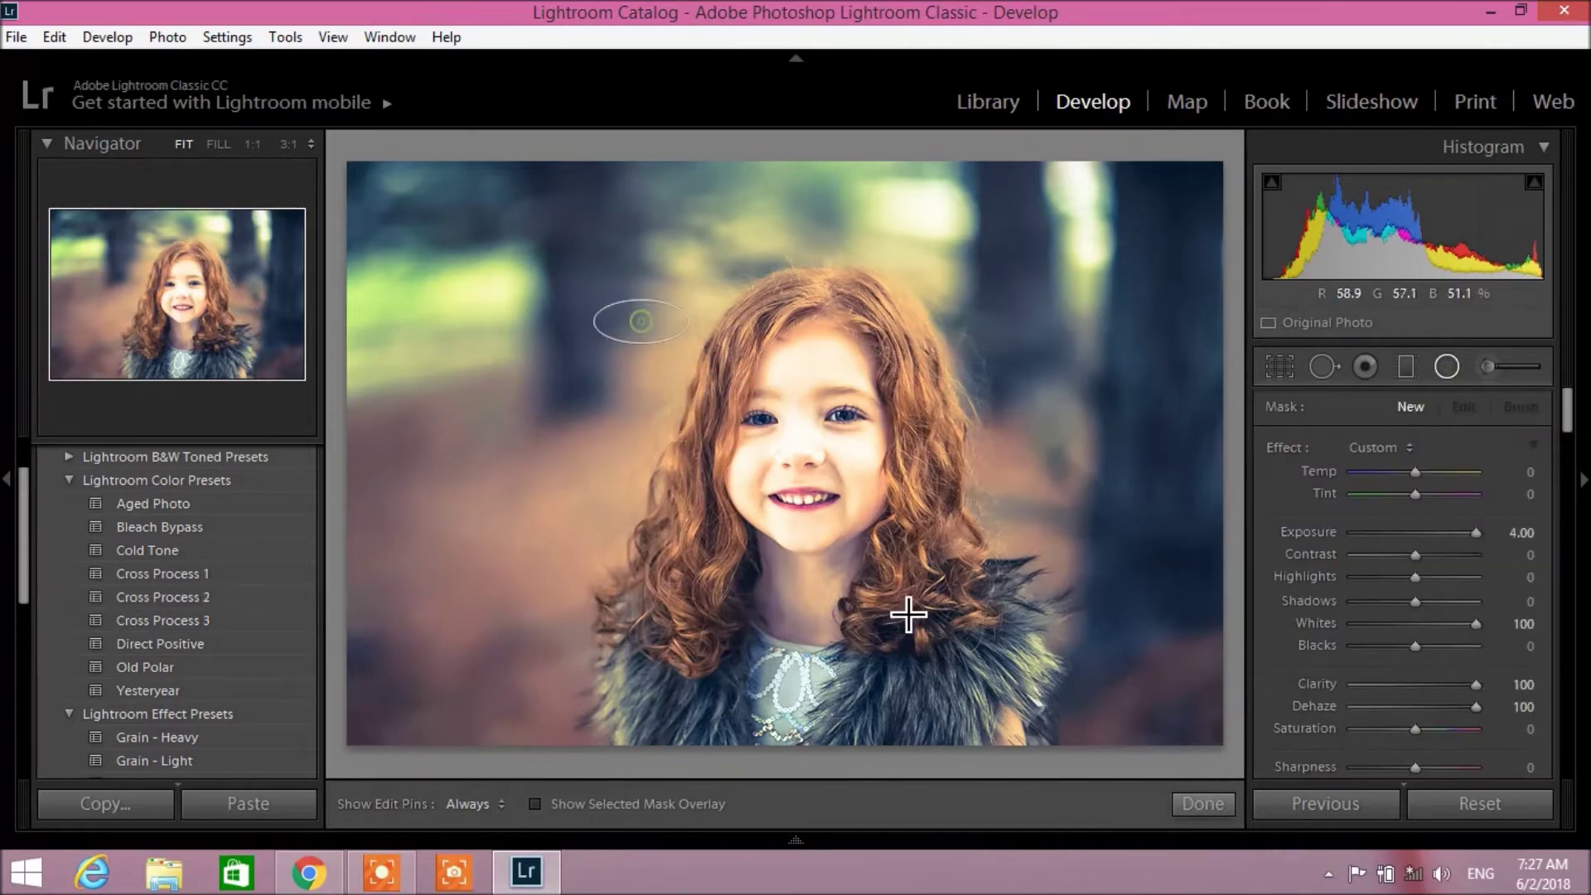
Step: Draw a trial radial filter, then reset all radial filters to start over
{"action": "left_click_drag", "start_coordinate": [976, 737], "coordinate": [976, 723]}
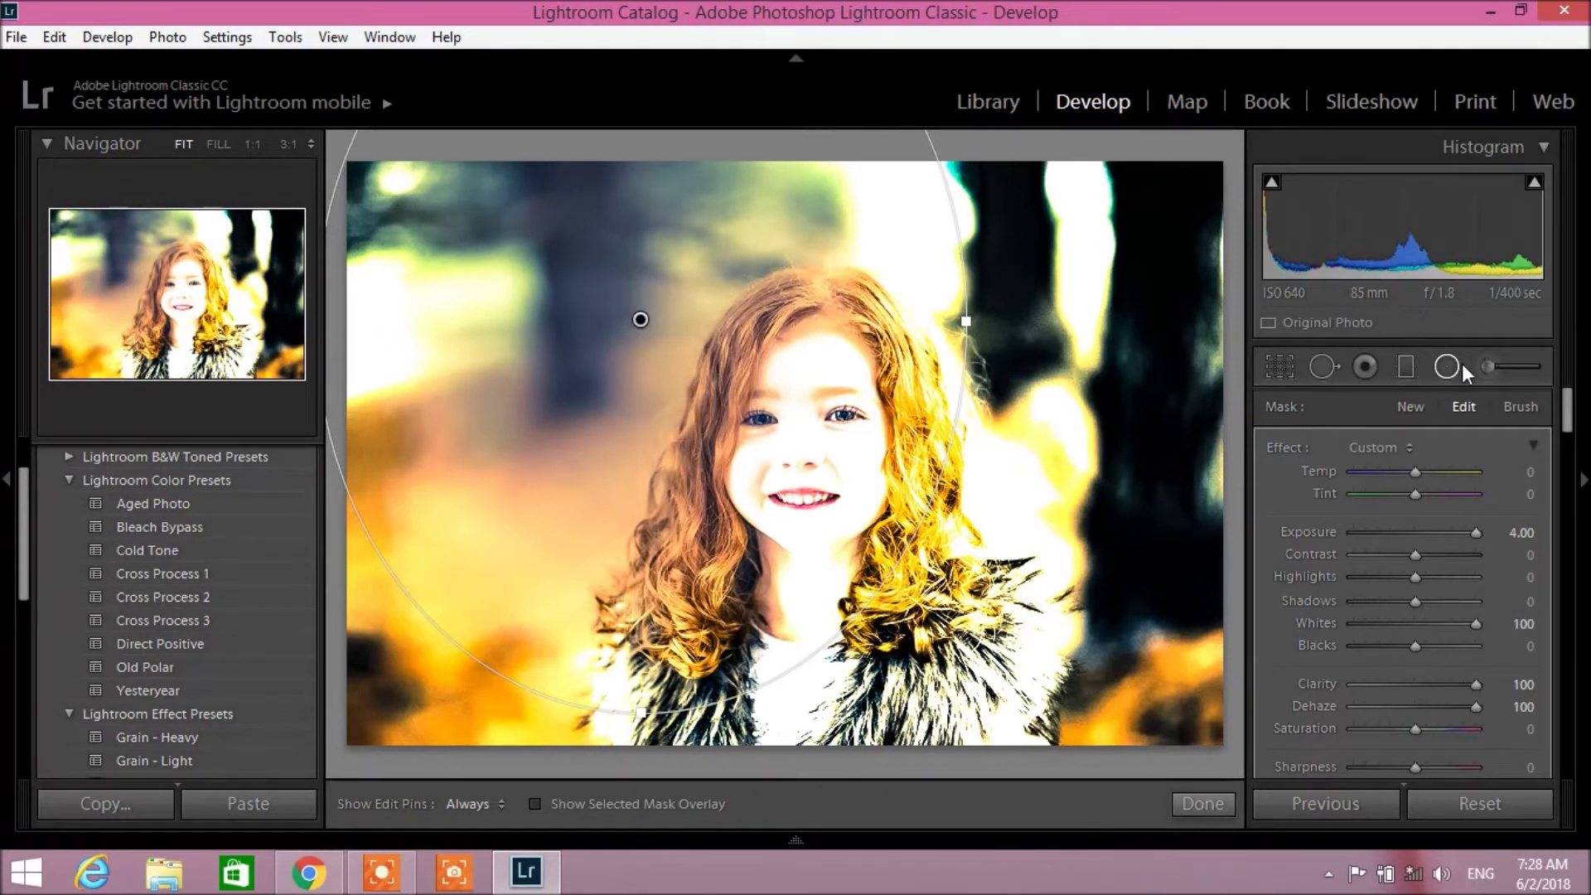
{"action": "right_click", "coordinate": [642, 324]}
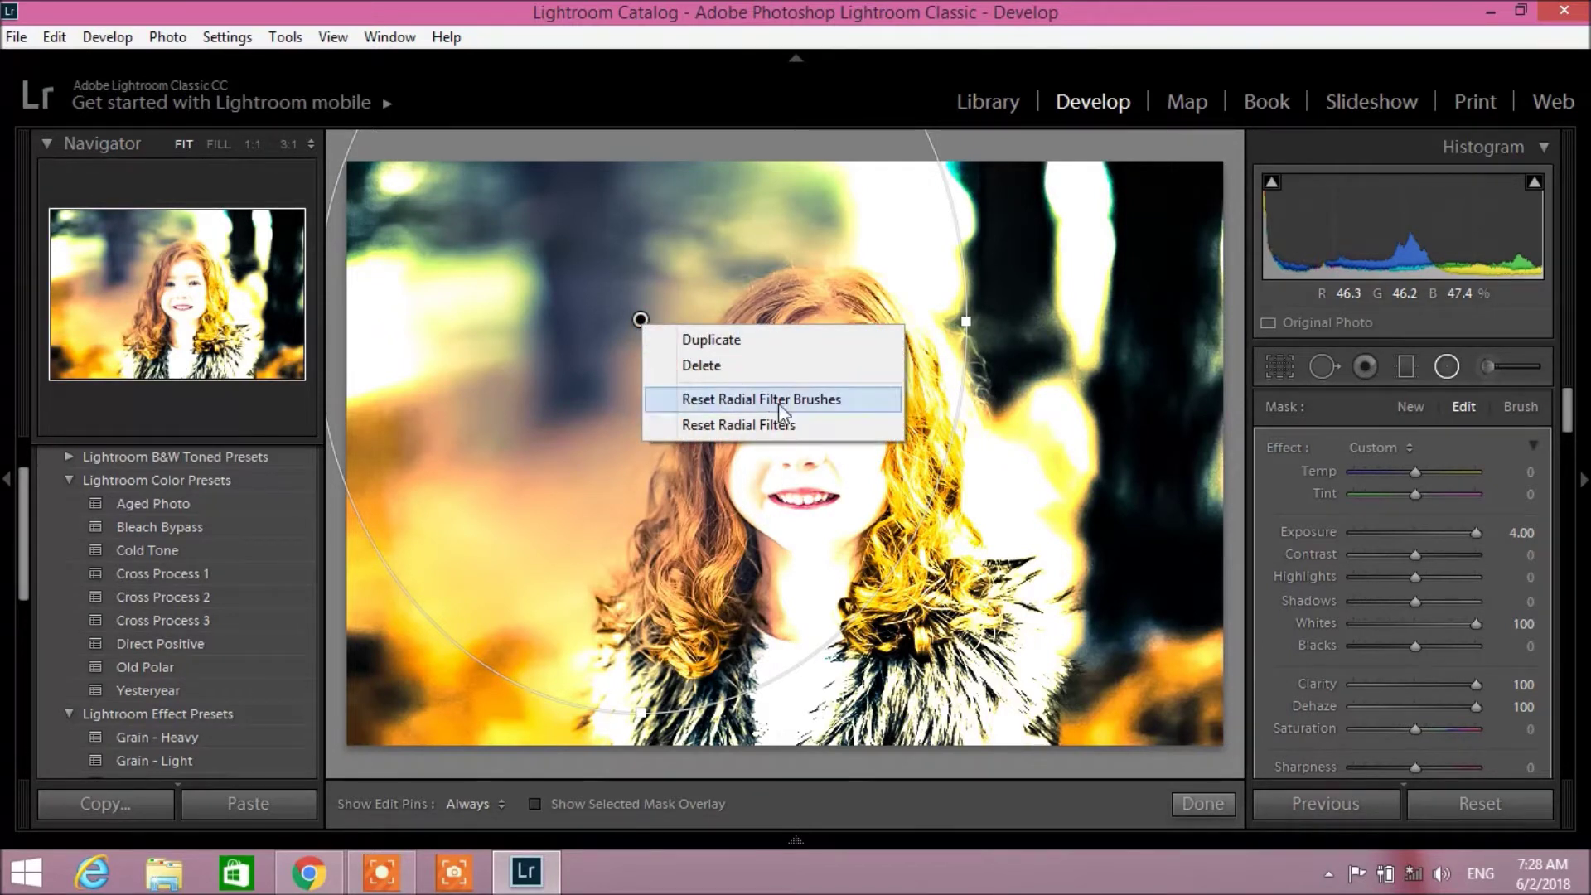
{"action": "left_click", "coordinate": [813, 425]}
Step: Draw a radial filter over the head with Temp -9, Exposure 0.65 and Whites 49
{"action": "left_click_drag", "start_coordinate": [717, 329], "coordinate": [895, 528]}
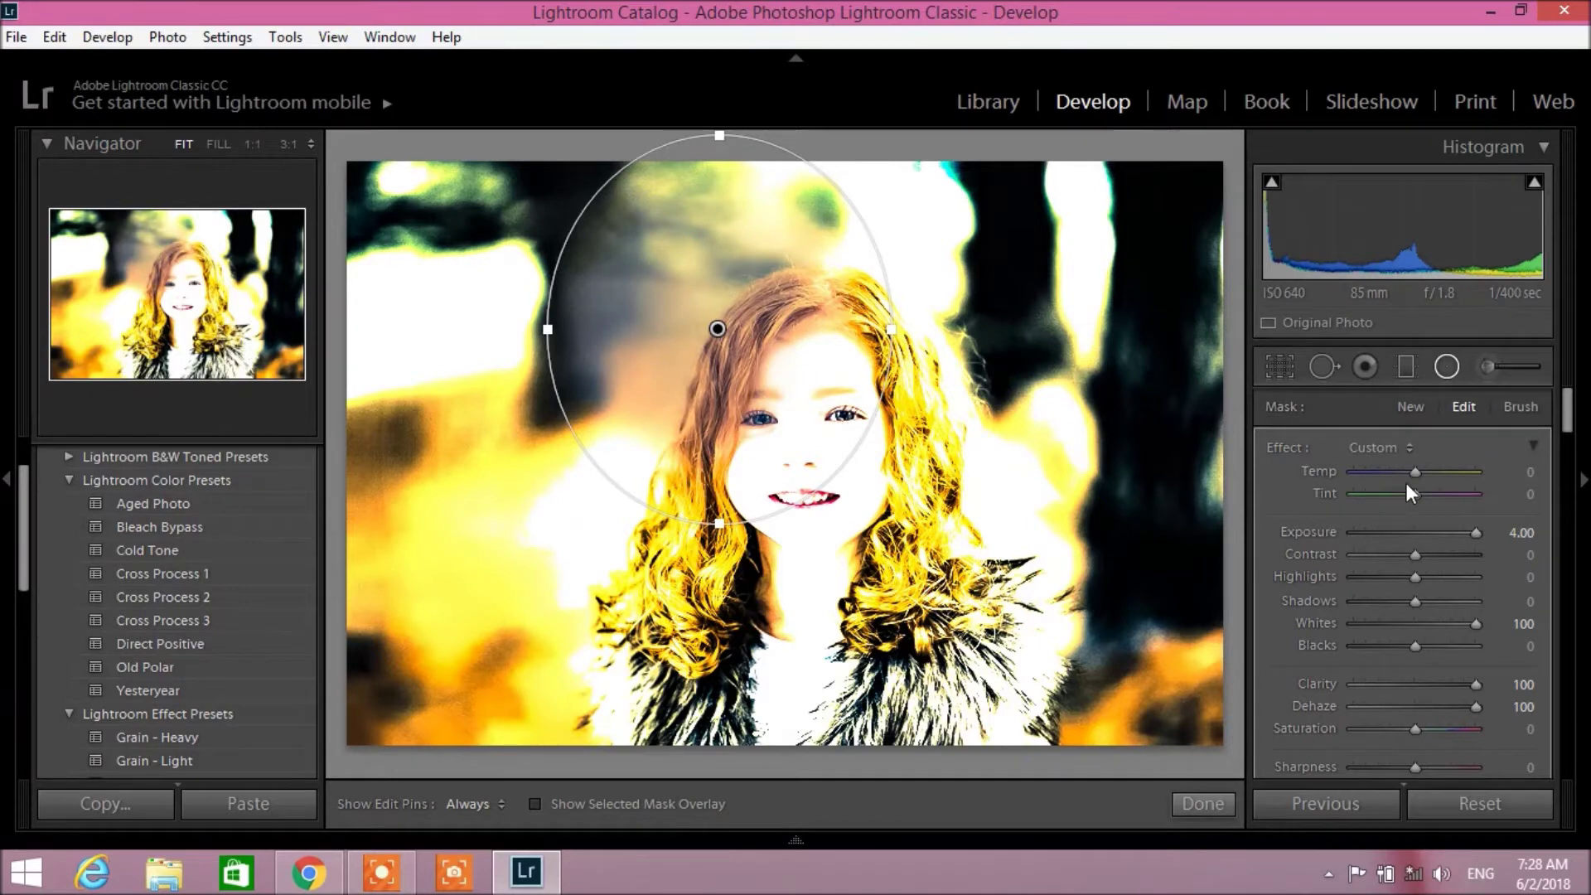
{"action": "mouse_move", "coordinate": [1413, 473]}
{"action": "left_mouse_down"}
{"action": "mouse_move", "coordinate": [1371, 472]}
{"action": "mouse_move", "coordinate": [1408, 473]}
{"action": "left_mouse_up"}
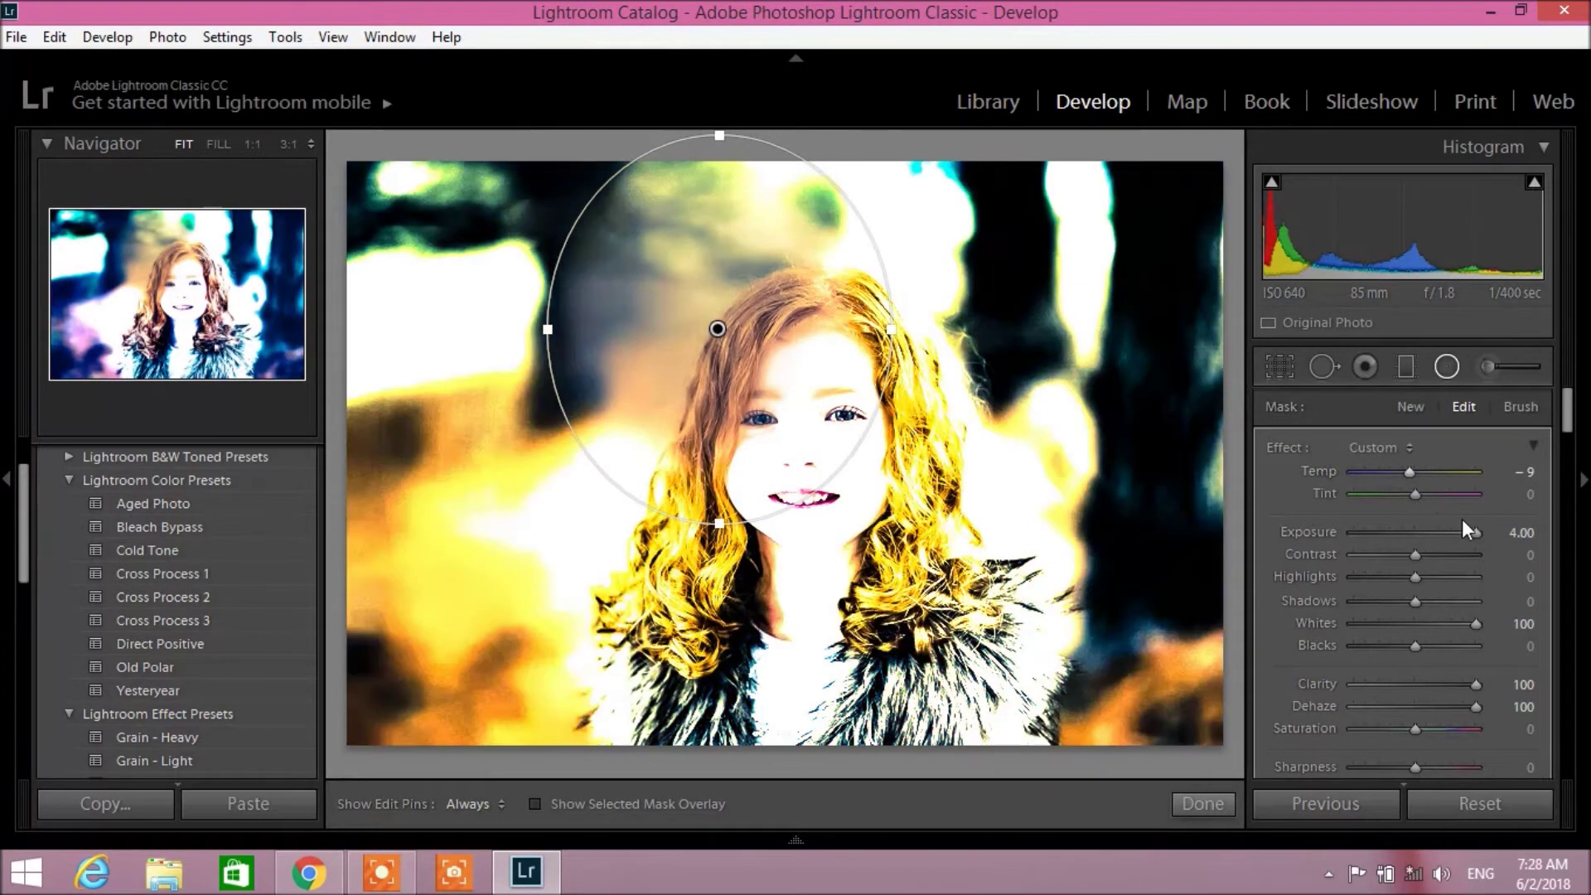
{"action": "left_click_drag", "start_coordinate": [1471, 533], "coordinate": [1420, 533]}
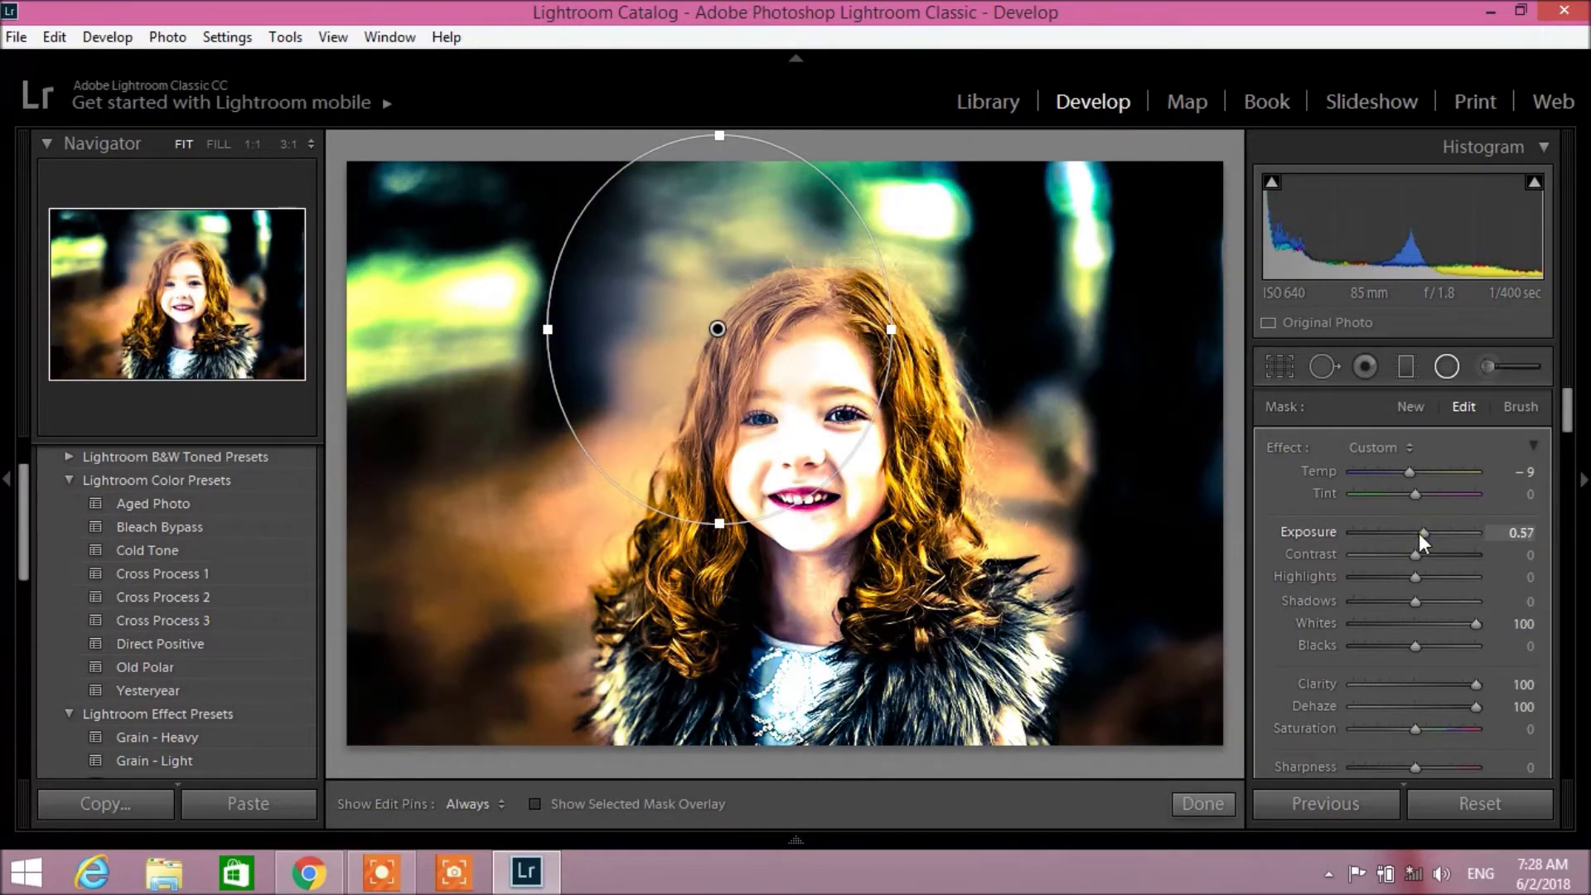
{"action": "mouse_move", "coordinate": [1418, 534]}
{"action": "left_mouse_down"}
{"action": "mouse_move", "coordinate": [1446, 534]}
{"action": "mouse_move", "coordinate": [1420, 534]}
{"action": "left_mouse_up"}
{"action": "left_click_drag", "start_coordinate": [1461, 627], "coordinate": [1448, 627]}
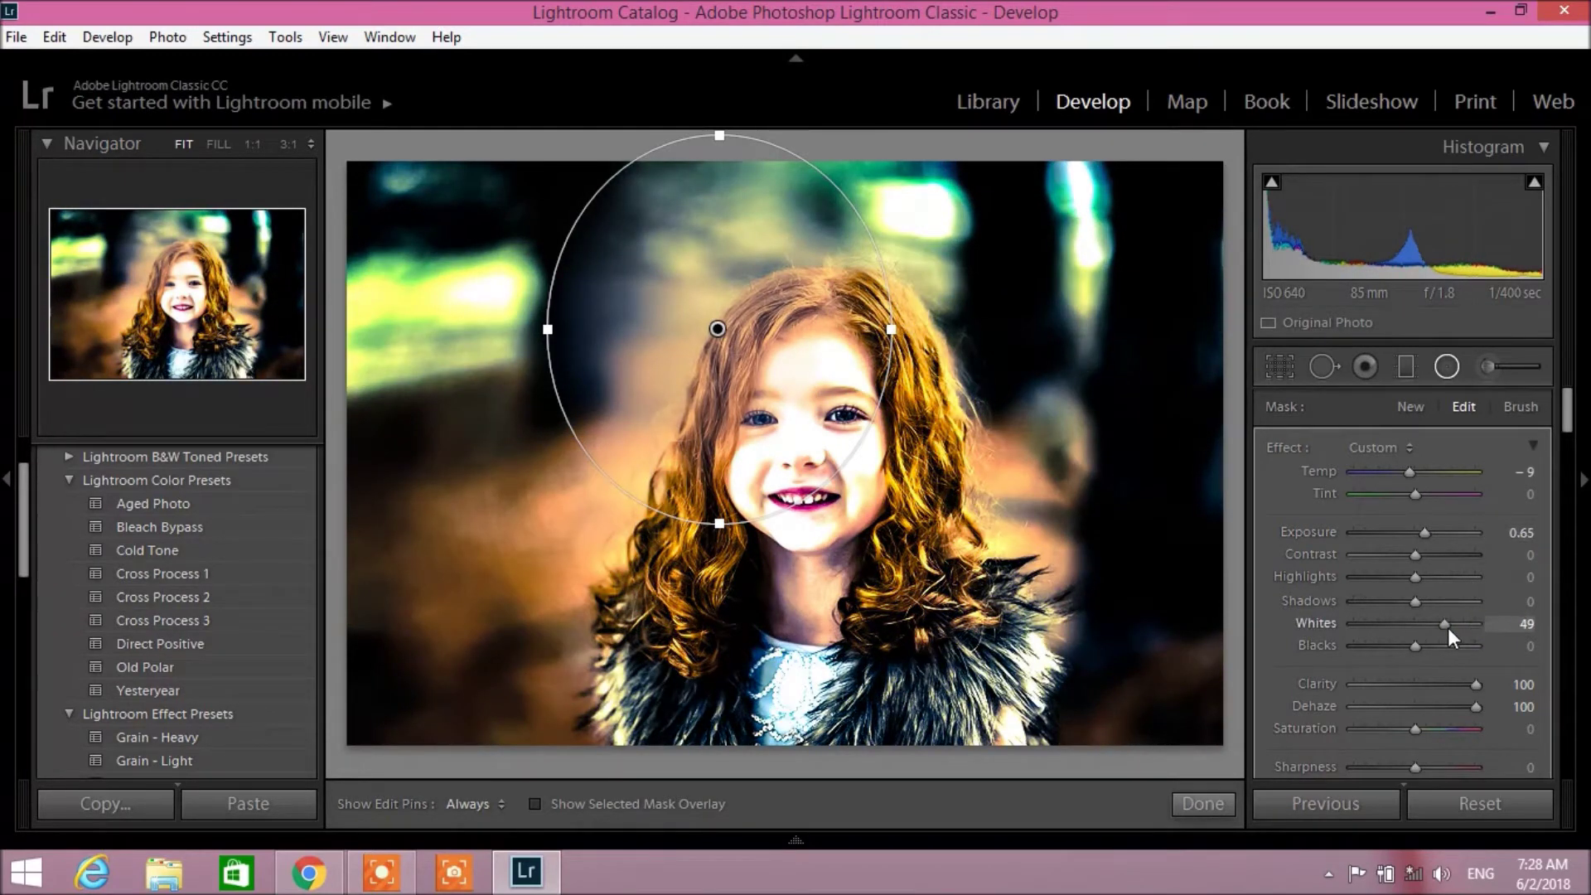
Step: Set the filter's Dehaze -7, Clarity 39, Moiré 41 and Defringe 14
{"action": "left_click_drag", "start_coordinate": [1475, 706], "coordinate": [1435, 710]}
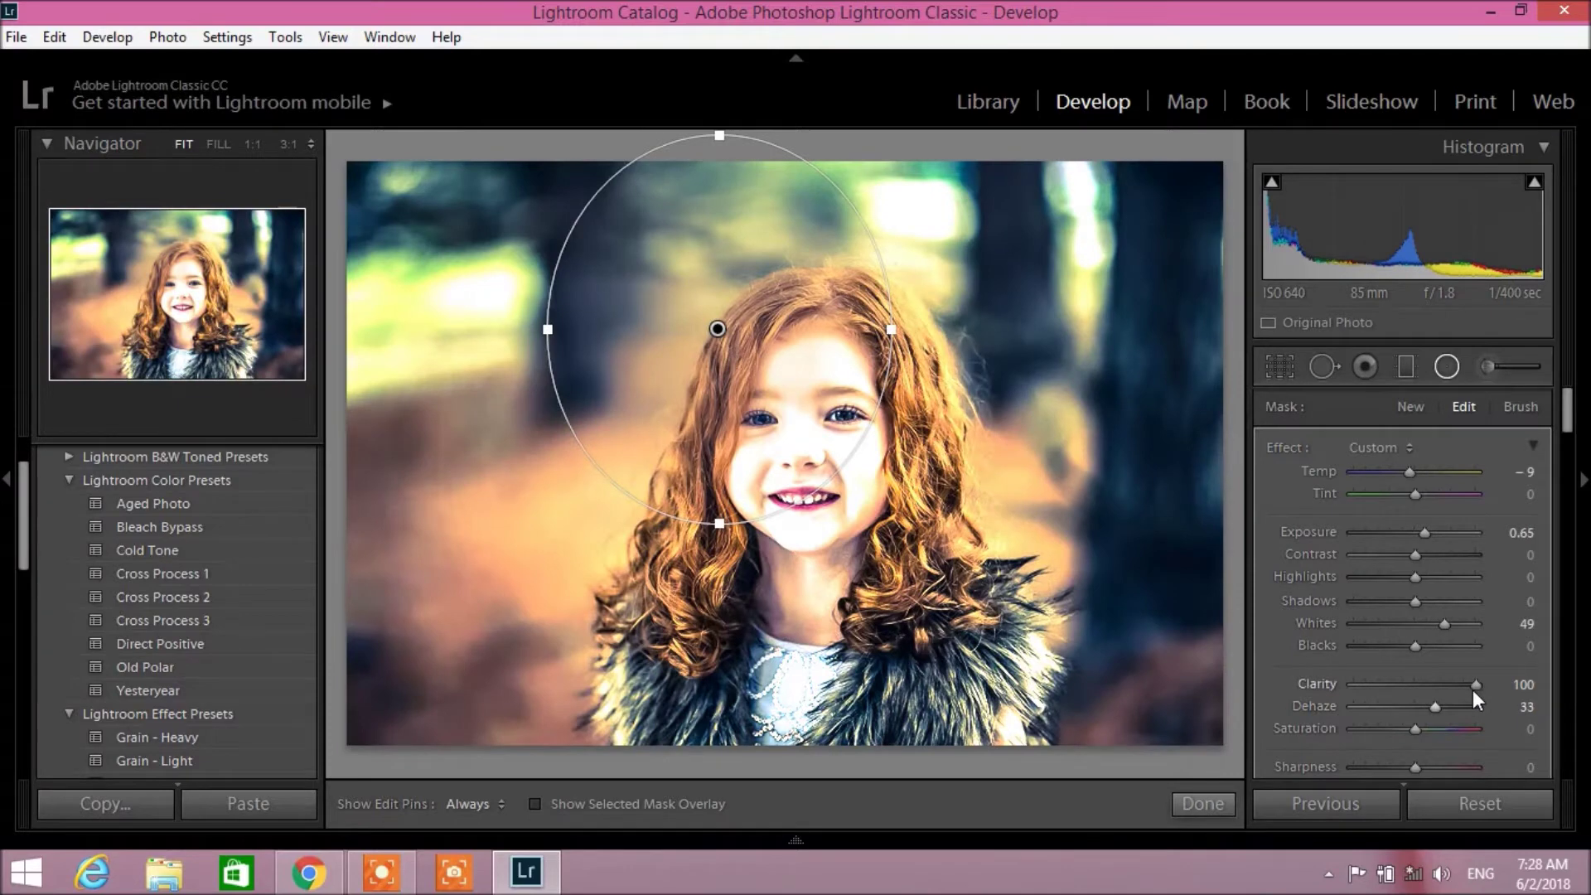
{"action": "left_click_drag", "start_coordinate": [1438, 710], "coordinate": [1411, 708]}
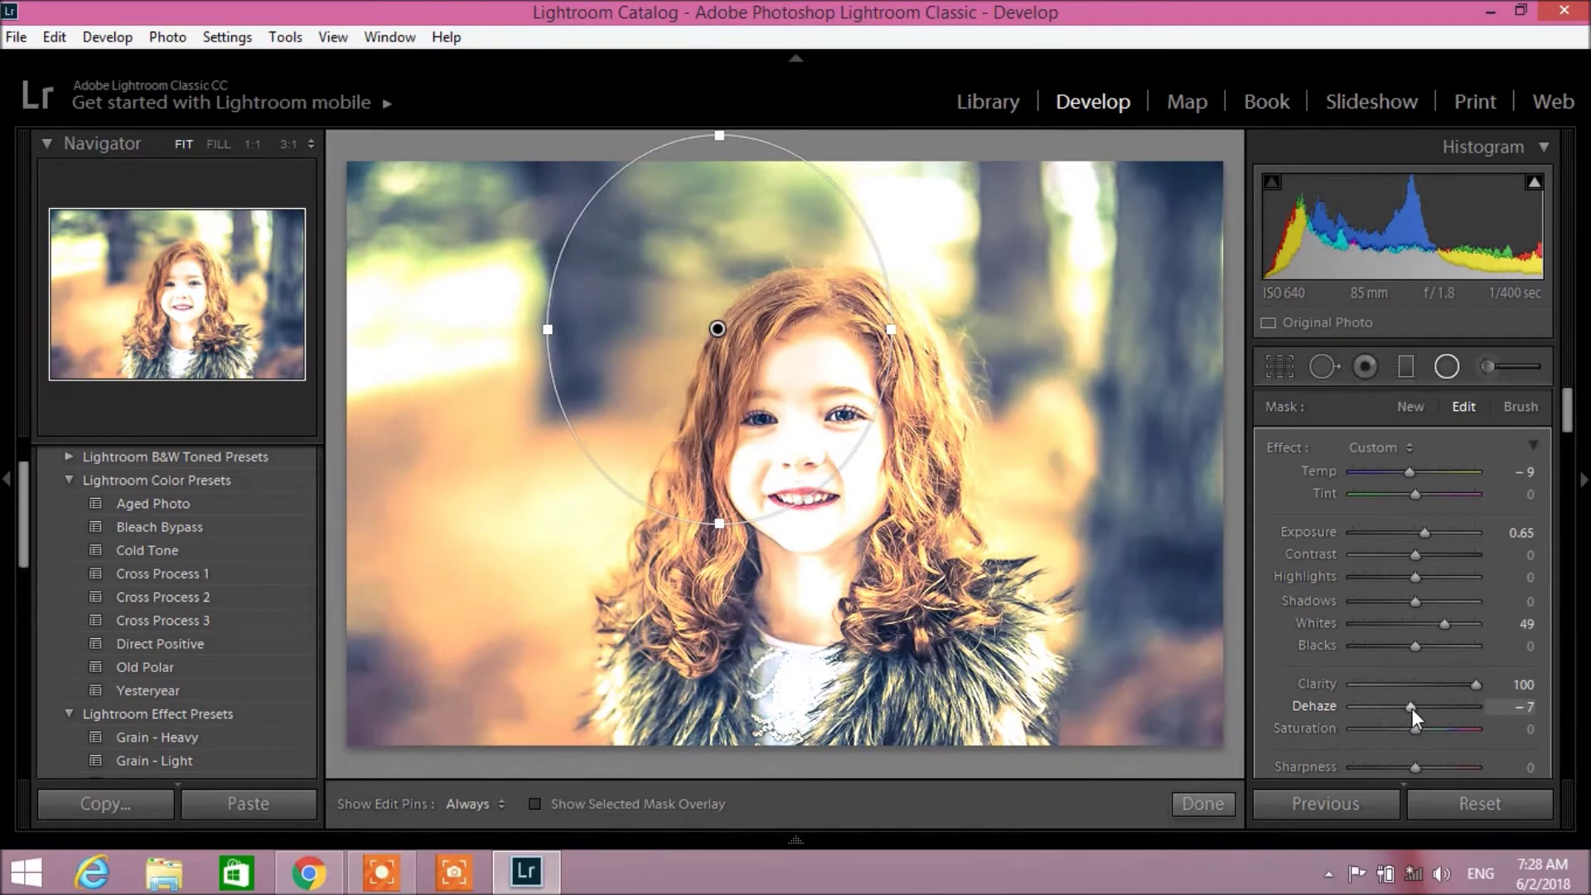
{"action": "left_click_drag", "start_coordinate": [1475, 685], "coordinate": [1411, 686]}
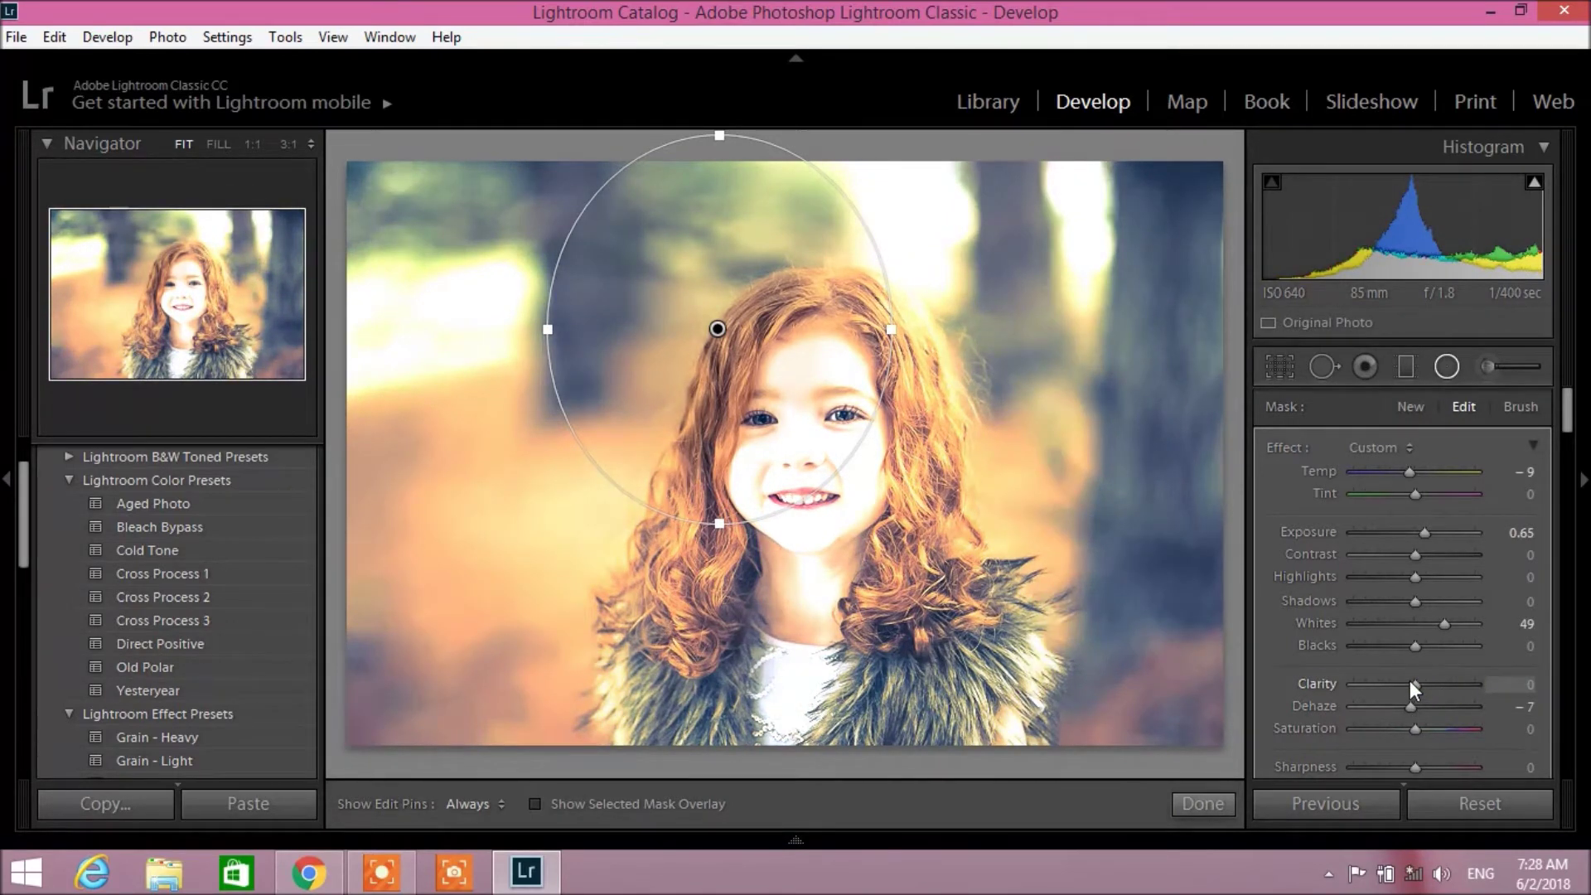
{"action": "left_click_drag", "start_coordinate": [1413, 681], "coordinate": [1433, 681]}
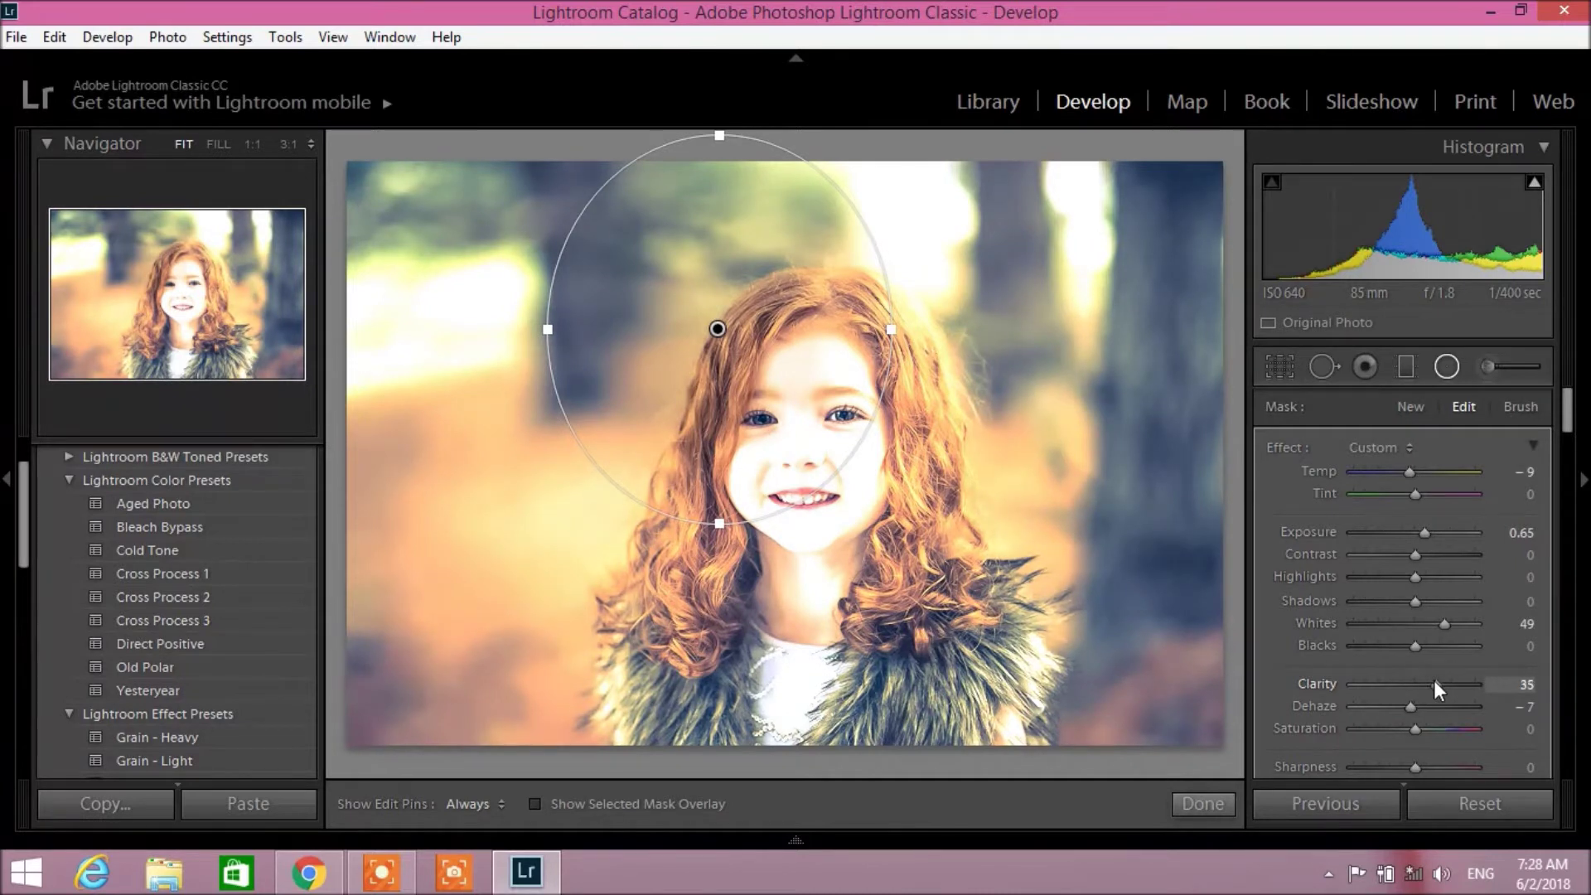
{"action": "scroll", "coordinate": [1445, 635], "scroll_direction": "down", "scroll_amount": 3}
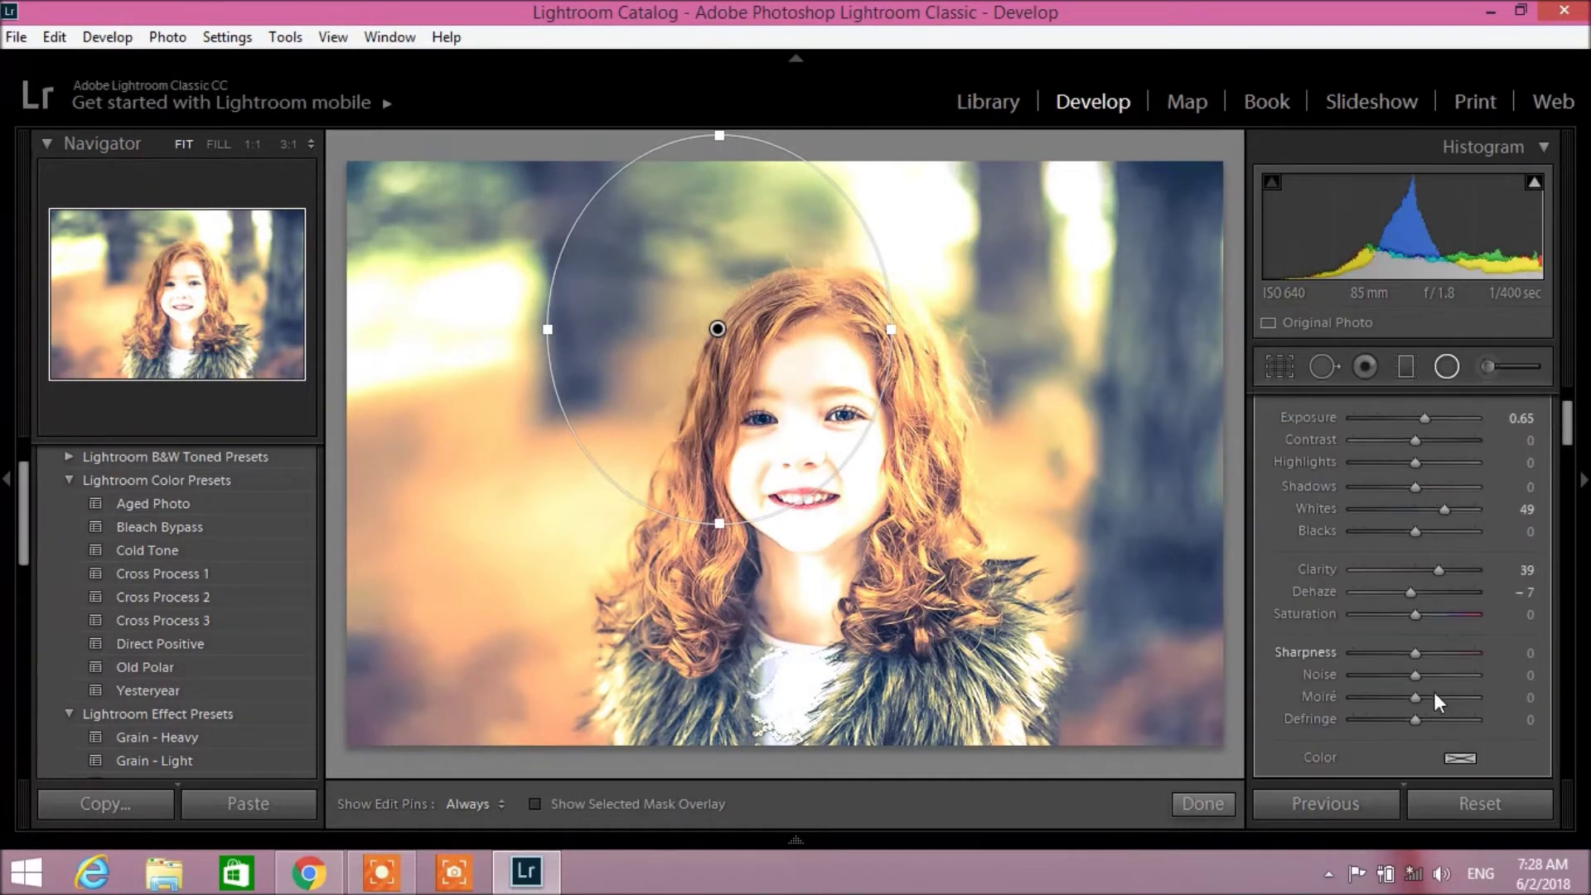
{"action": "mouse_move", "coordinate": [1415, 698]}
{"action": "left_mouse_down"}
{"action": "mouse_move", "coordinate": [1453, 698]}
{"action": "mouse_move", "coordinate": [1423, 724]}
{"action": "mouse_move", "coordinate": [1461, 725]}
{"action": "mouse_move", "coordinate": [1421, 724]}
{"action": "left_mouse_up"}
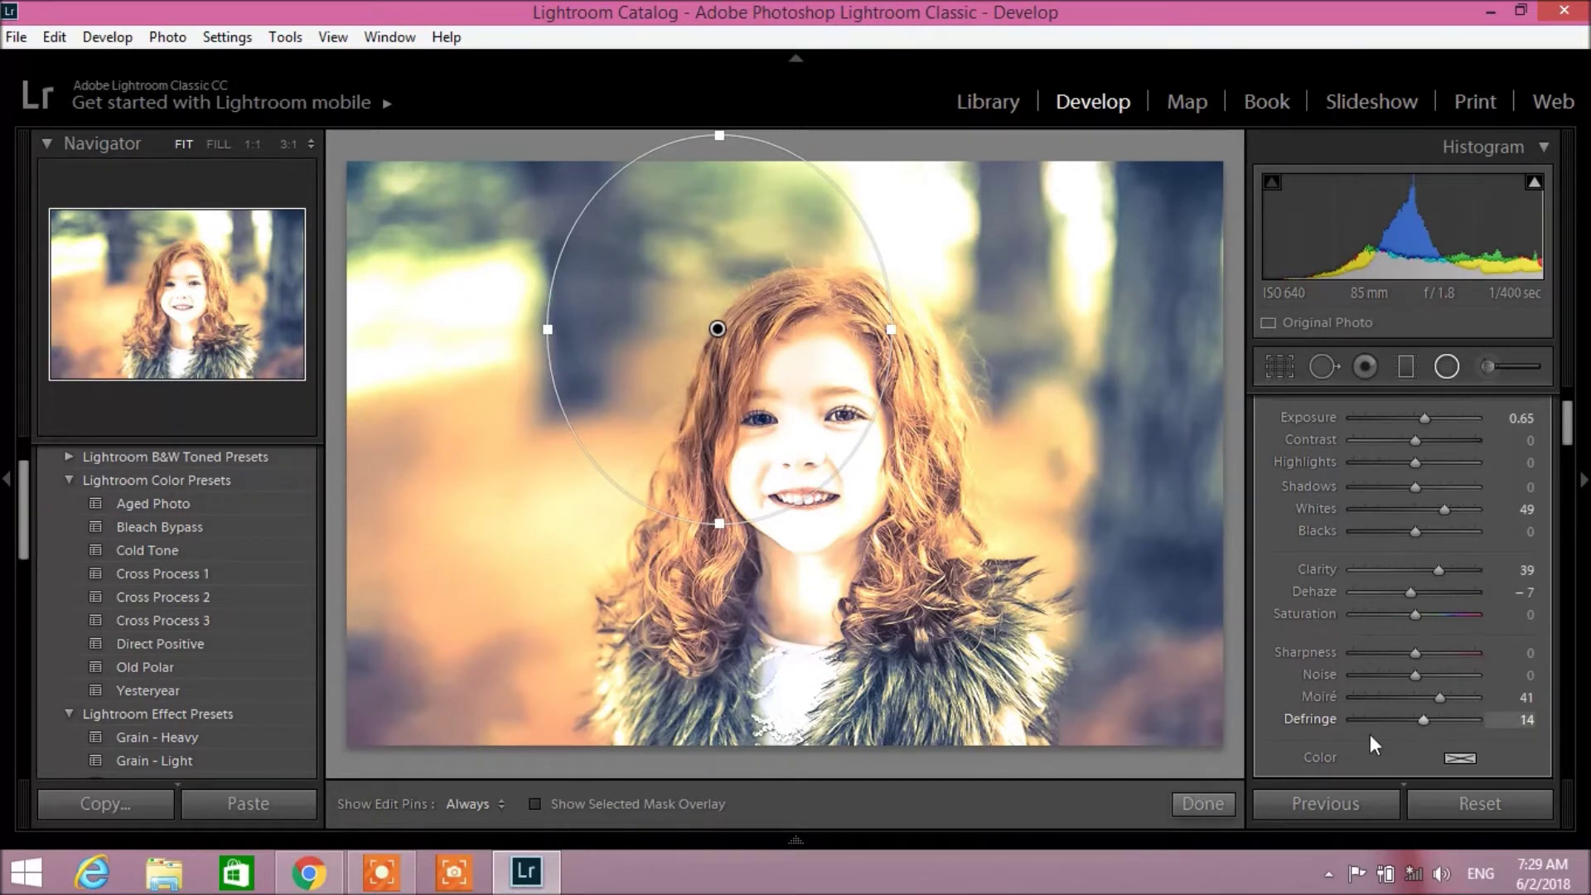
{"action": "scroll", "coordinate": [1408, 735], "scroll_direction": "down", "scroll_amount": 3}
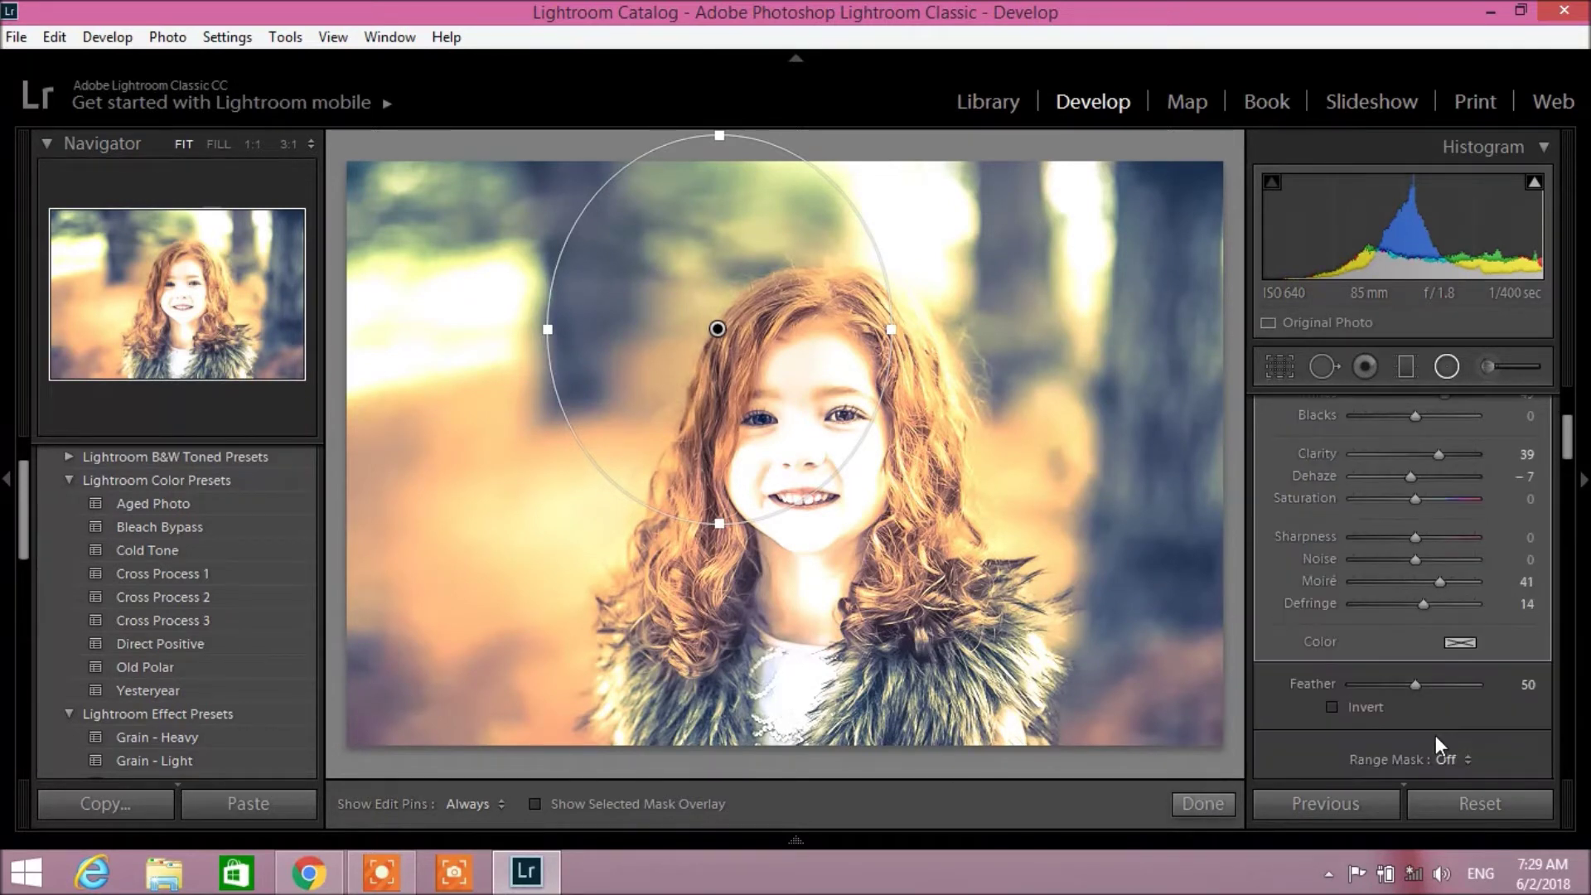
Step: Give the radial filter a blue colour tint at hue 230, saturation 81
{"action": "left_click", "coordinate": [1464, 648]}
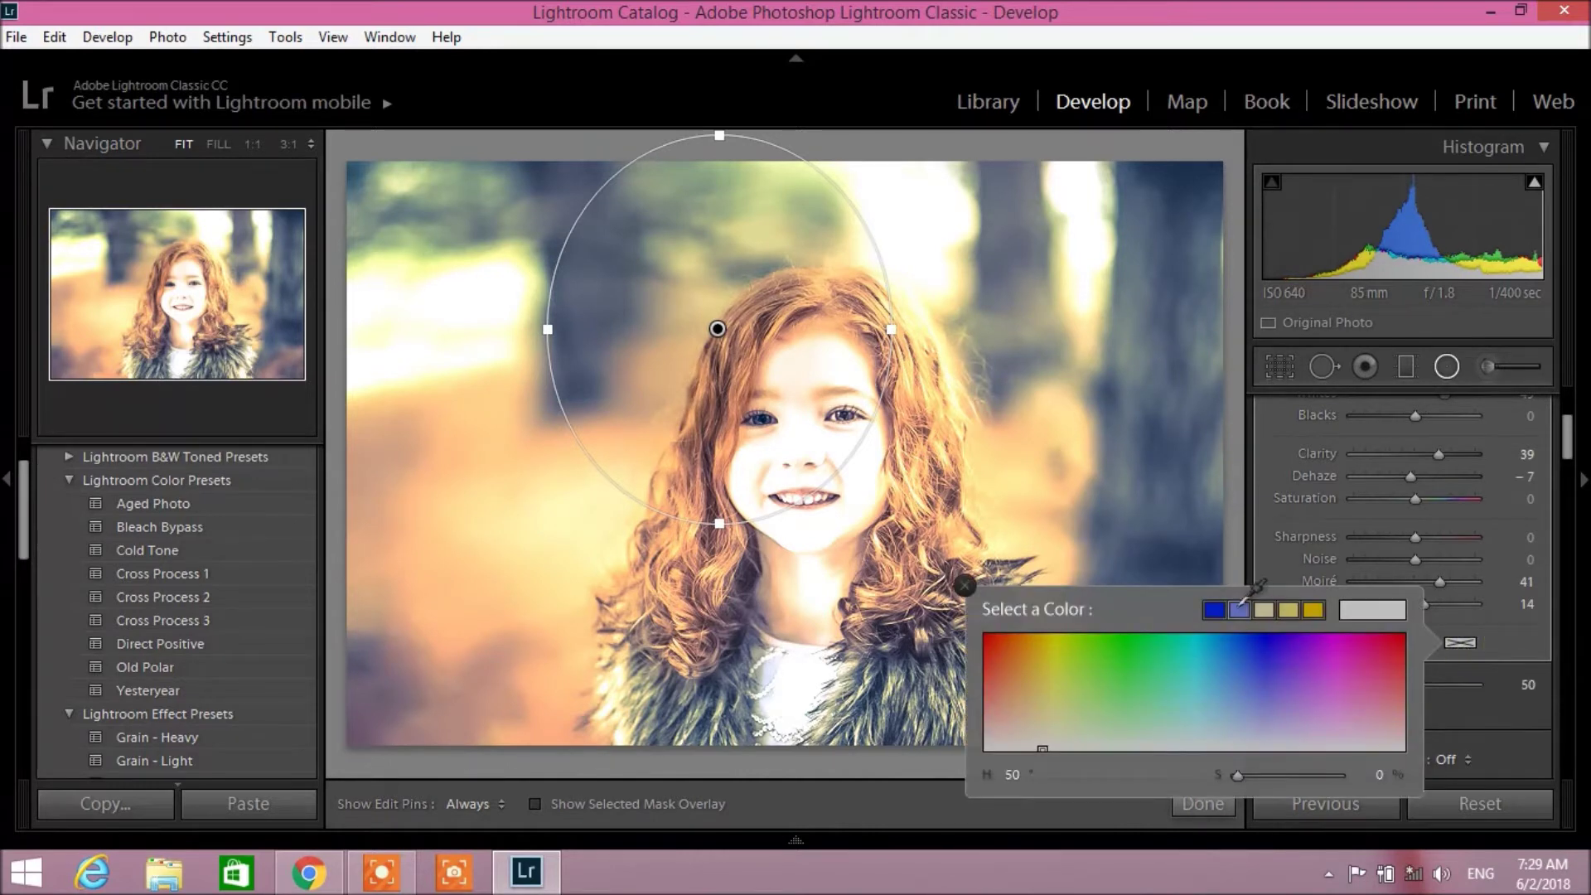
{"action": "left_click", "coordinate": [1238, 611]}
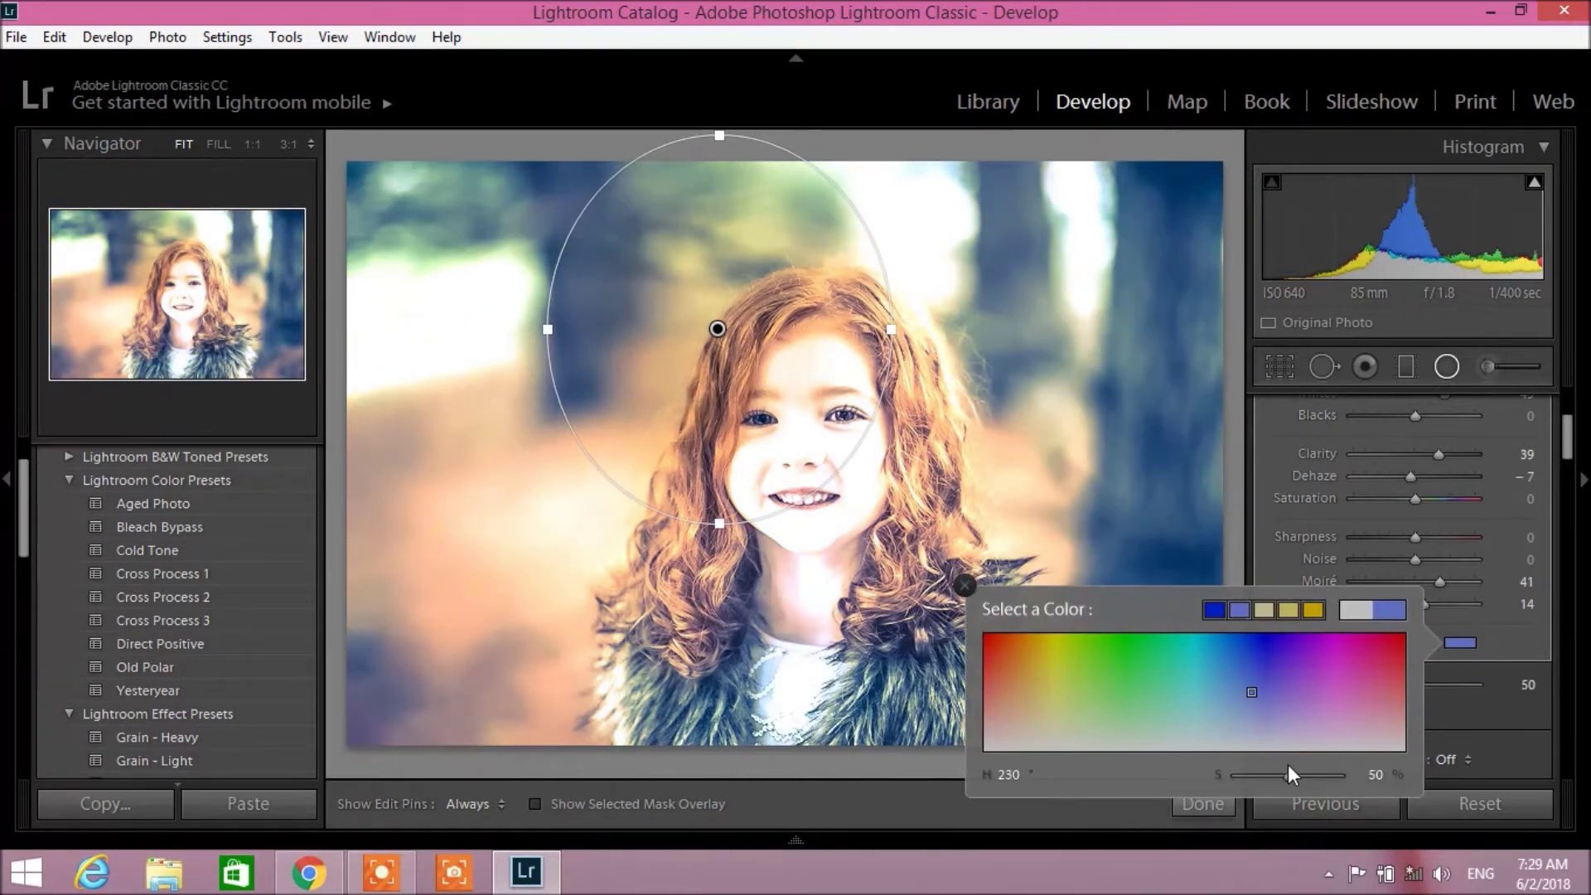
{"action": "left_click_drag", "start_coordinate": [1282, 777], "coordinate": [1309, 776]}
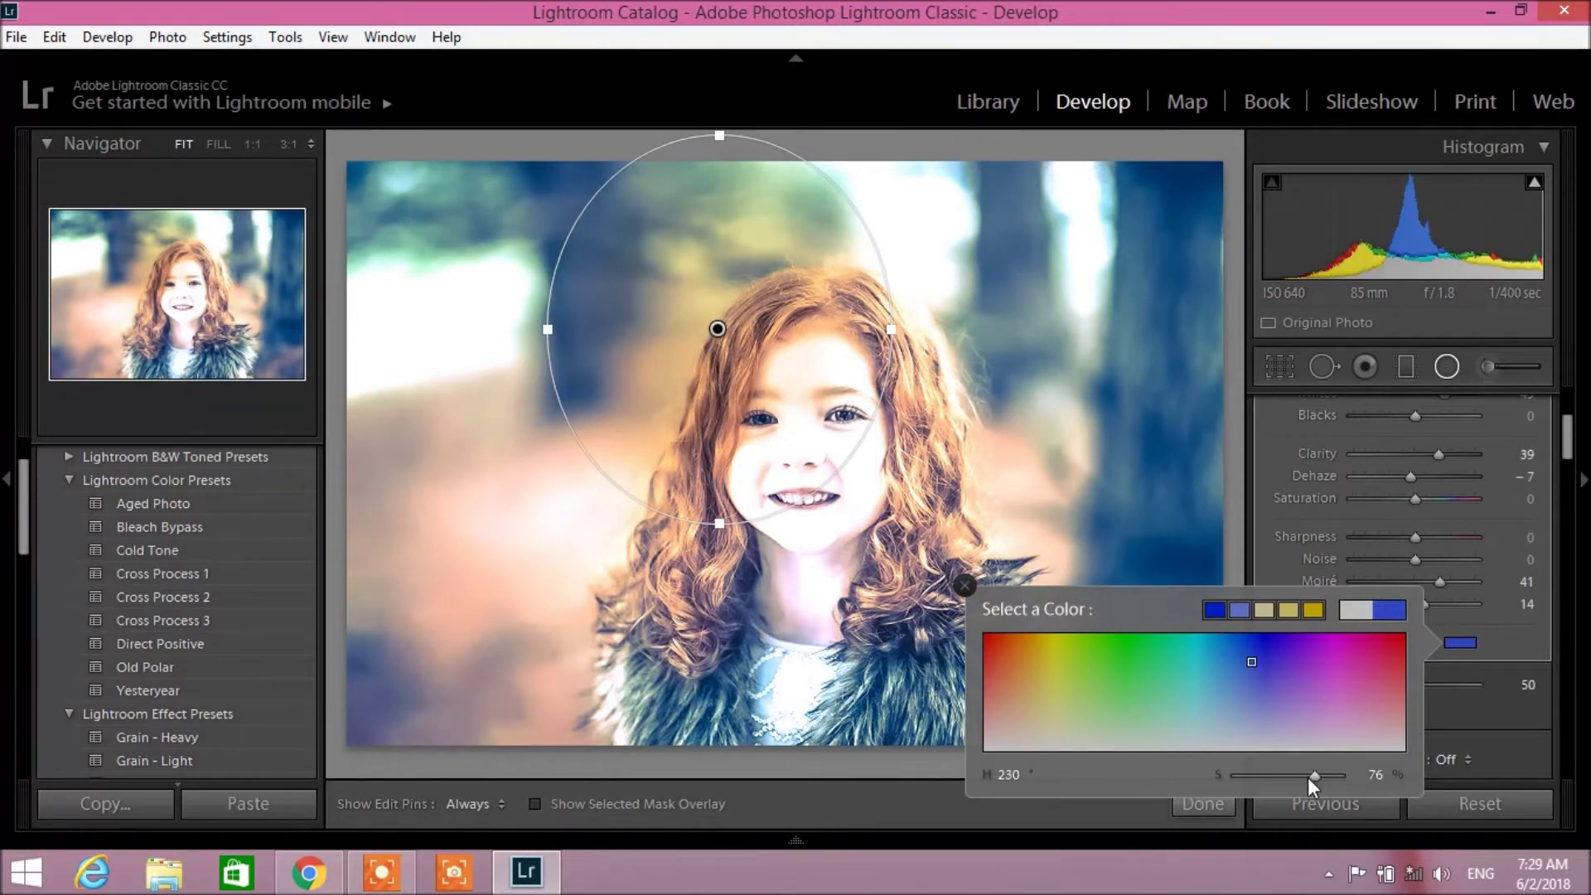
{"action": "left_click_drag", "start_coordinate": [1308, 776], "coordinate": [1312, 775]}
{"action": "left_click", "coordinate": [1040, 815]}
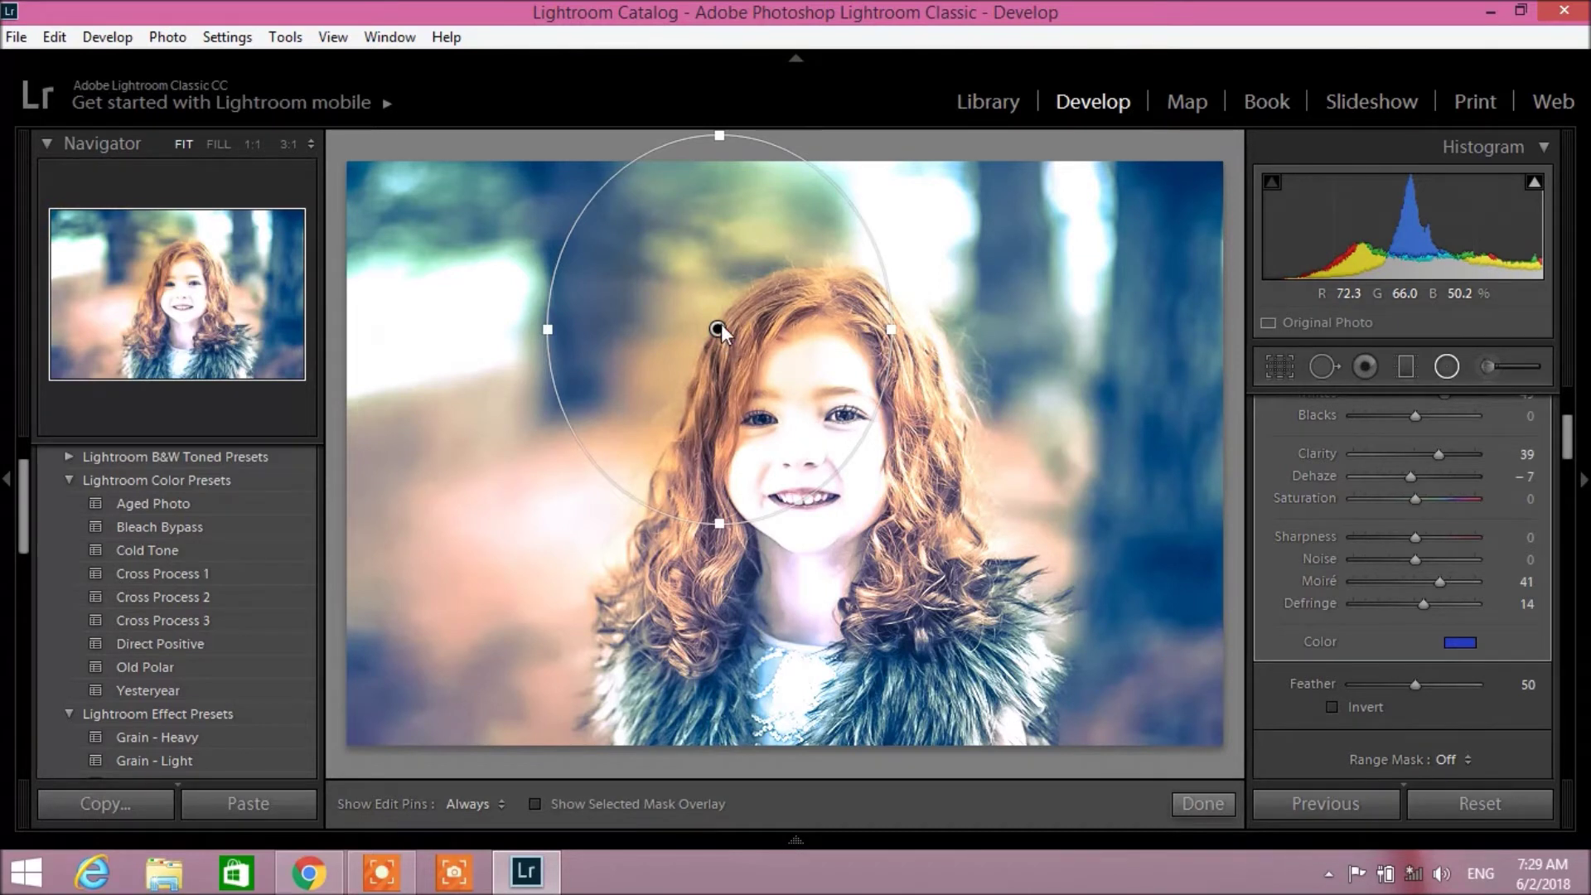
Step: Center the radial ellipse on the face and stretch it tall and wide around her body
{"action": "left_click_drag", "start_coordinate": [719, 330], "coordinate": [809, 424]}
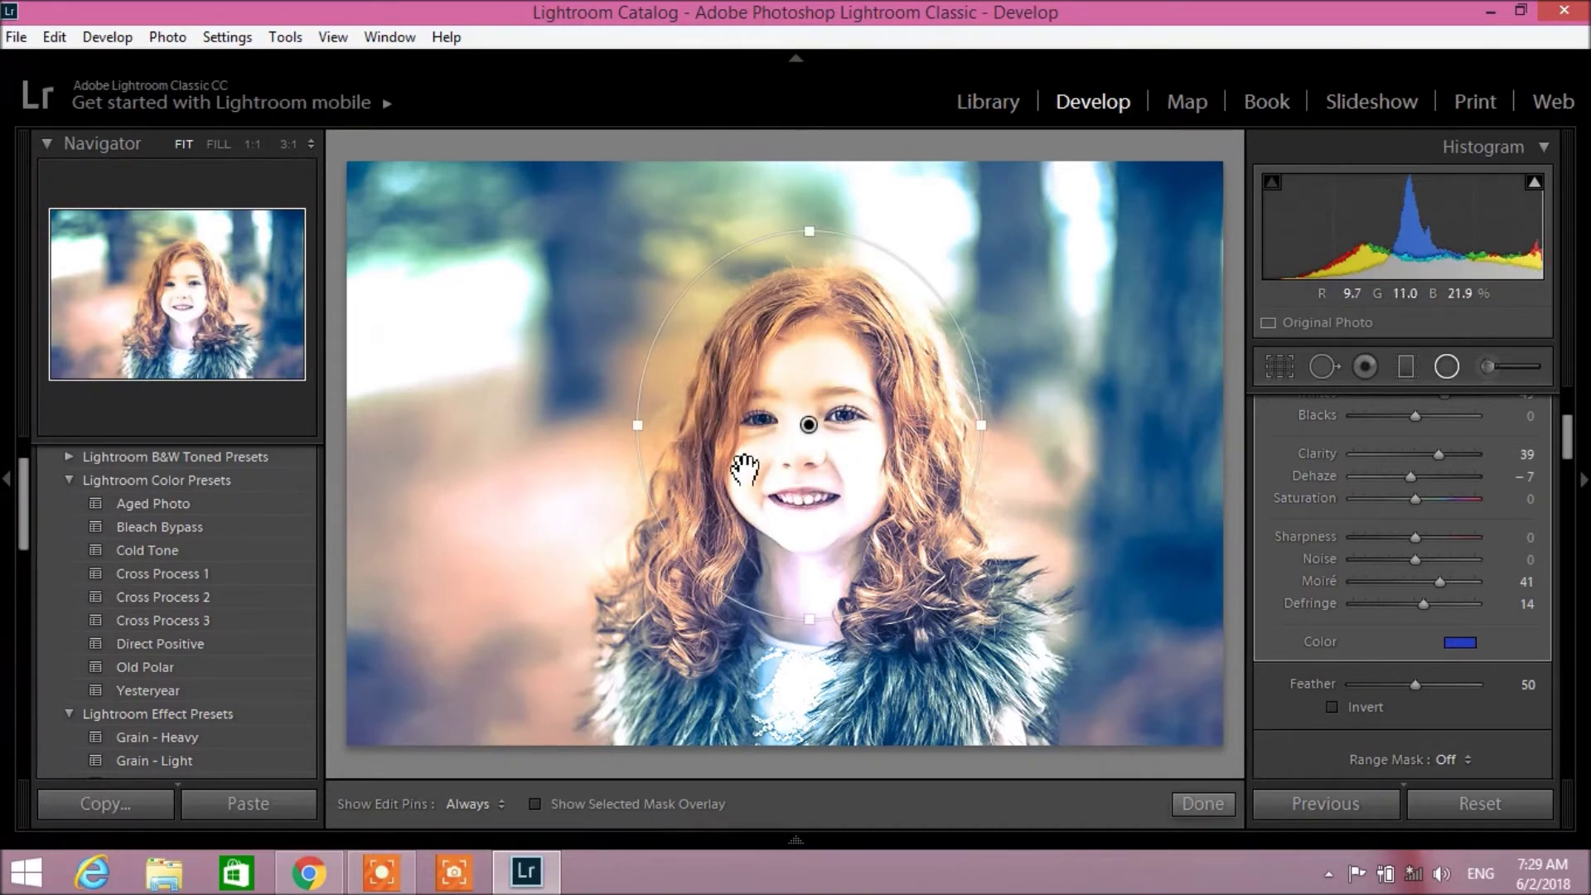
{"action": "left_click_drag", "start_coordinate": [809, 618], "coordinate": [804, 697]}
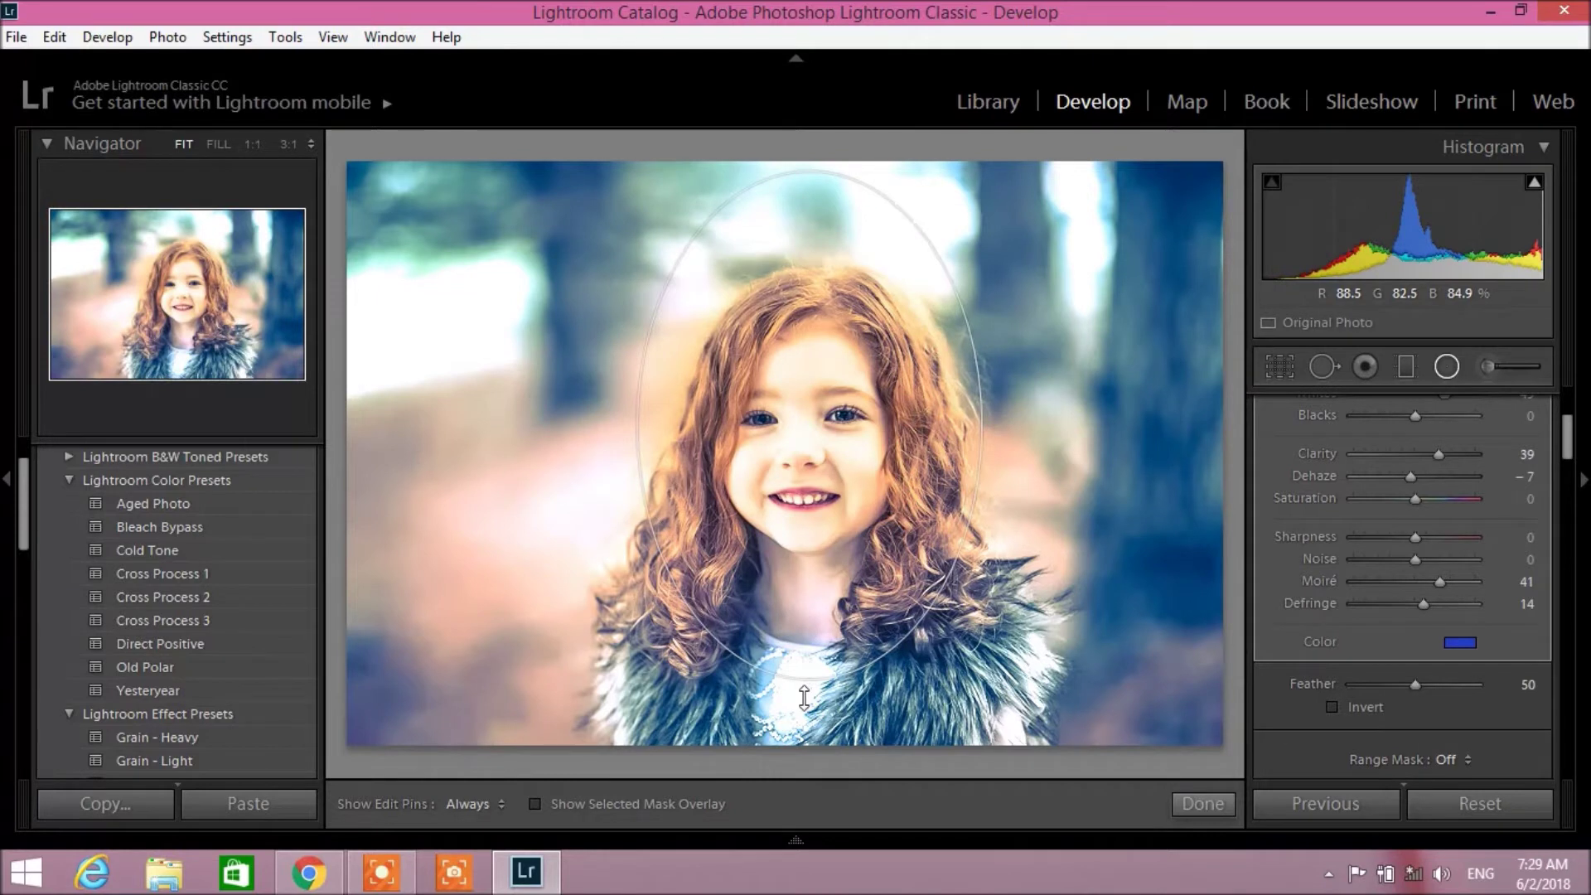
{"action": "left_click_drag", "start_coordinate": [801, 735], "coordinate": [823, 591]}
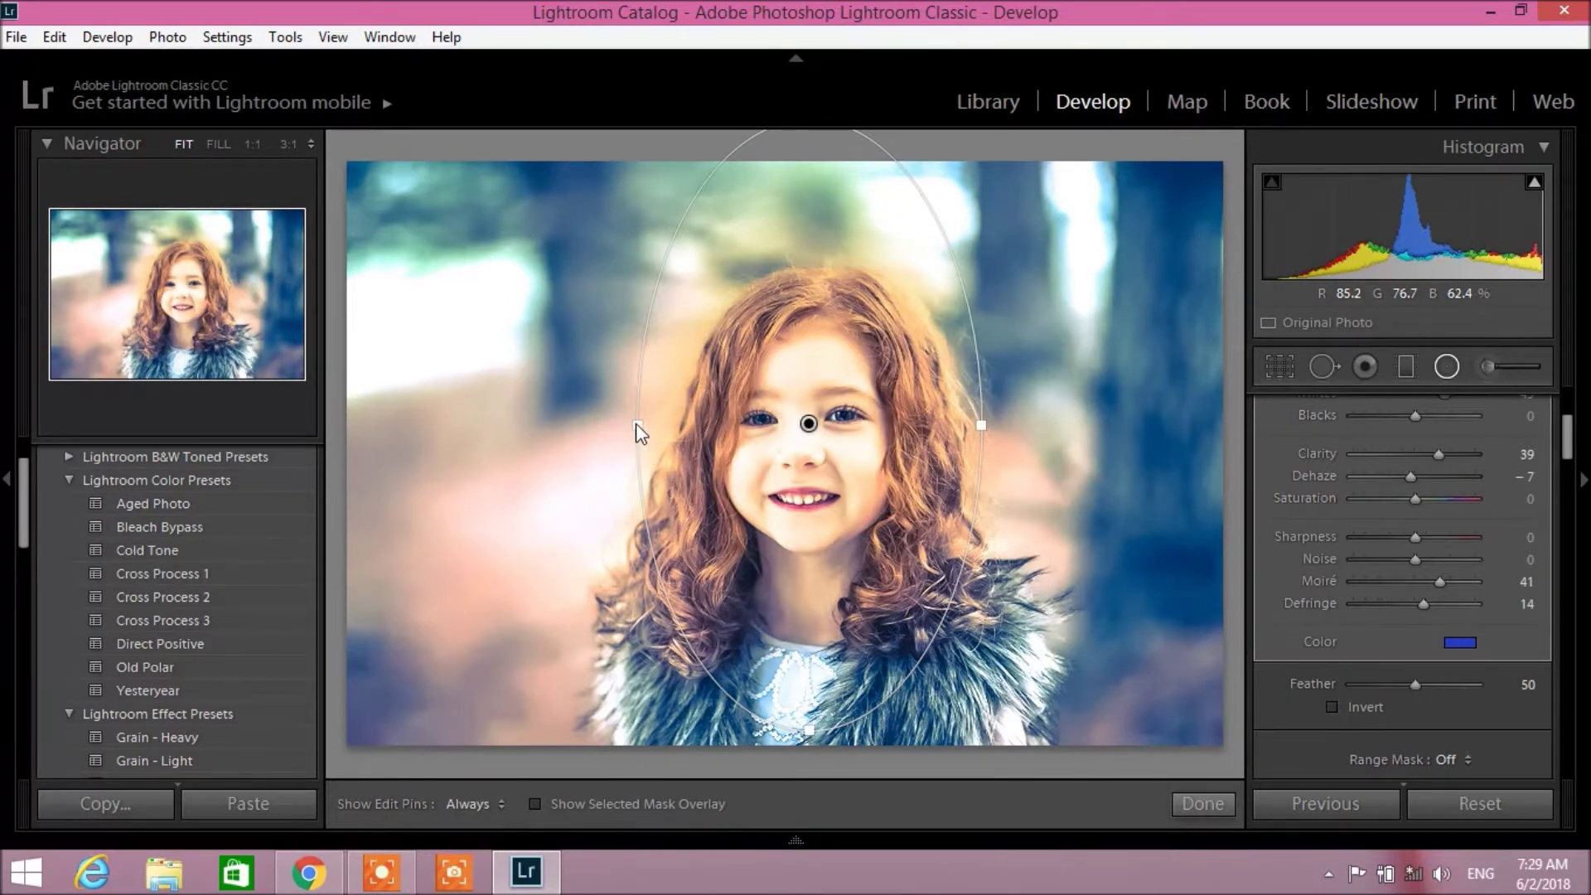
{"action": "left_click_drag", "start_coordinate": [638, 432], "coordinate": [595, 426]}
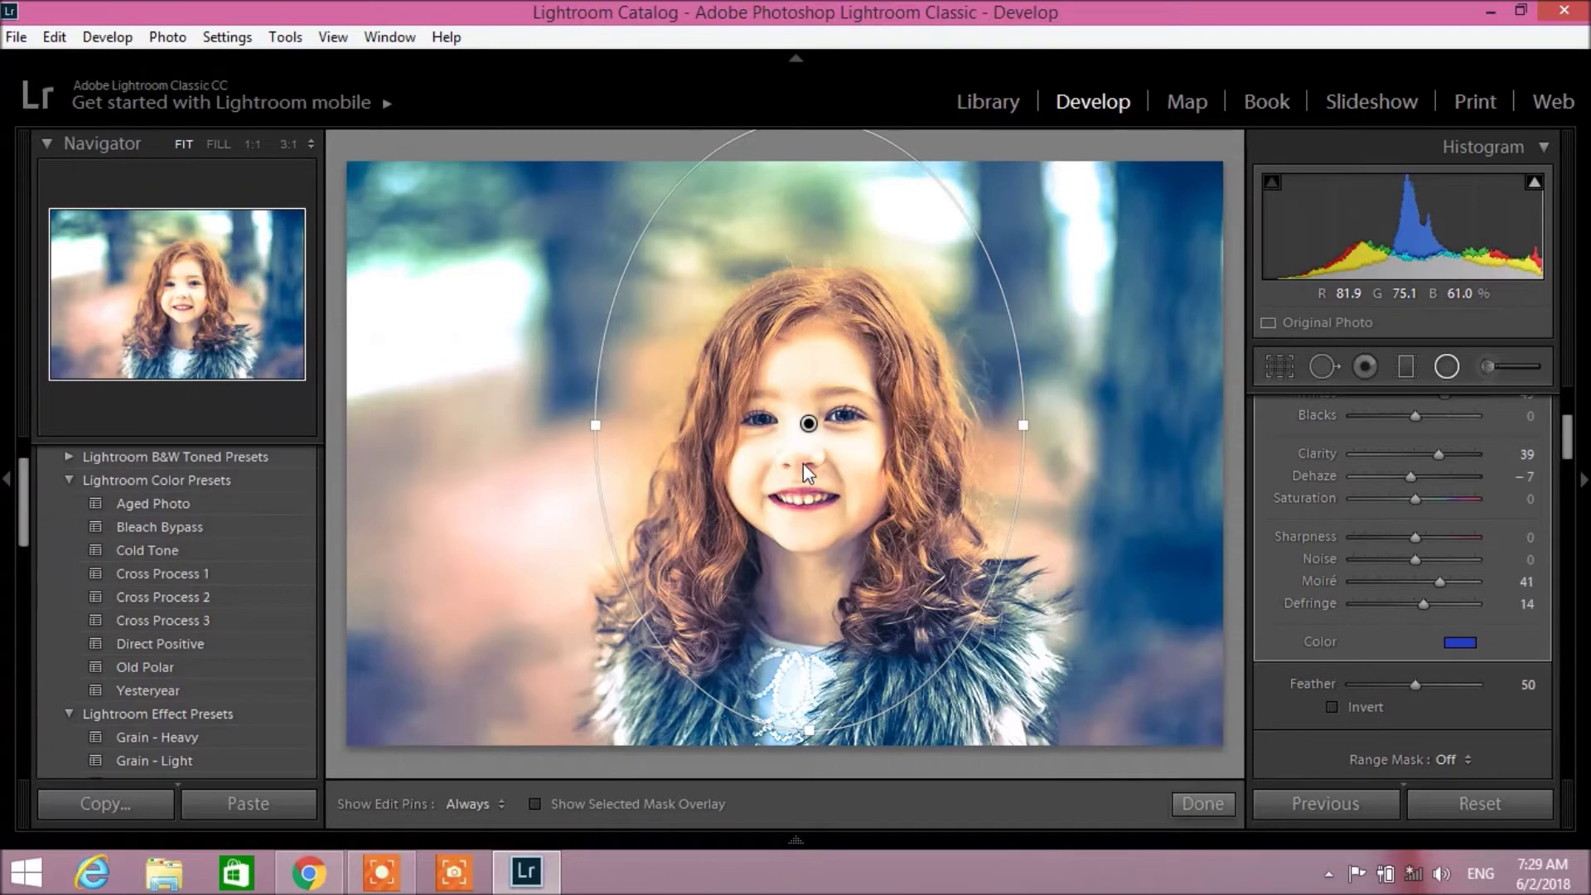
{"action": "left_click_drag", "start_coordinate": [809, 425], "coordinate": [802, 456]}
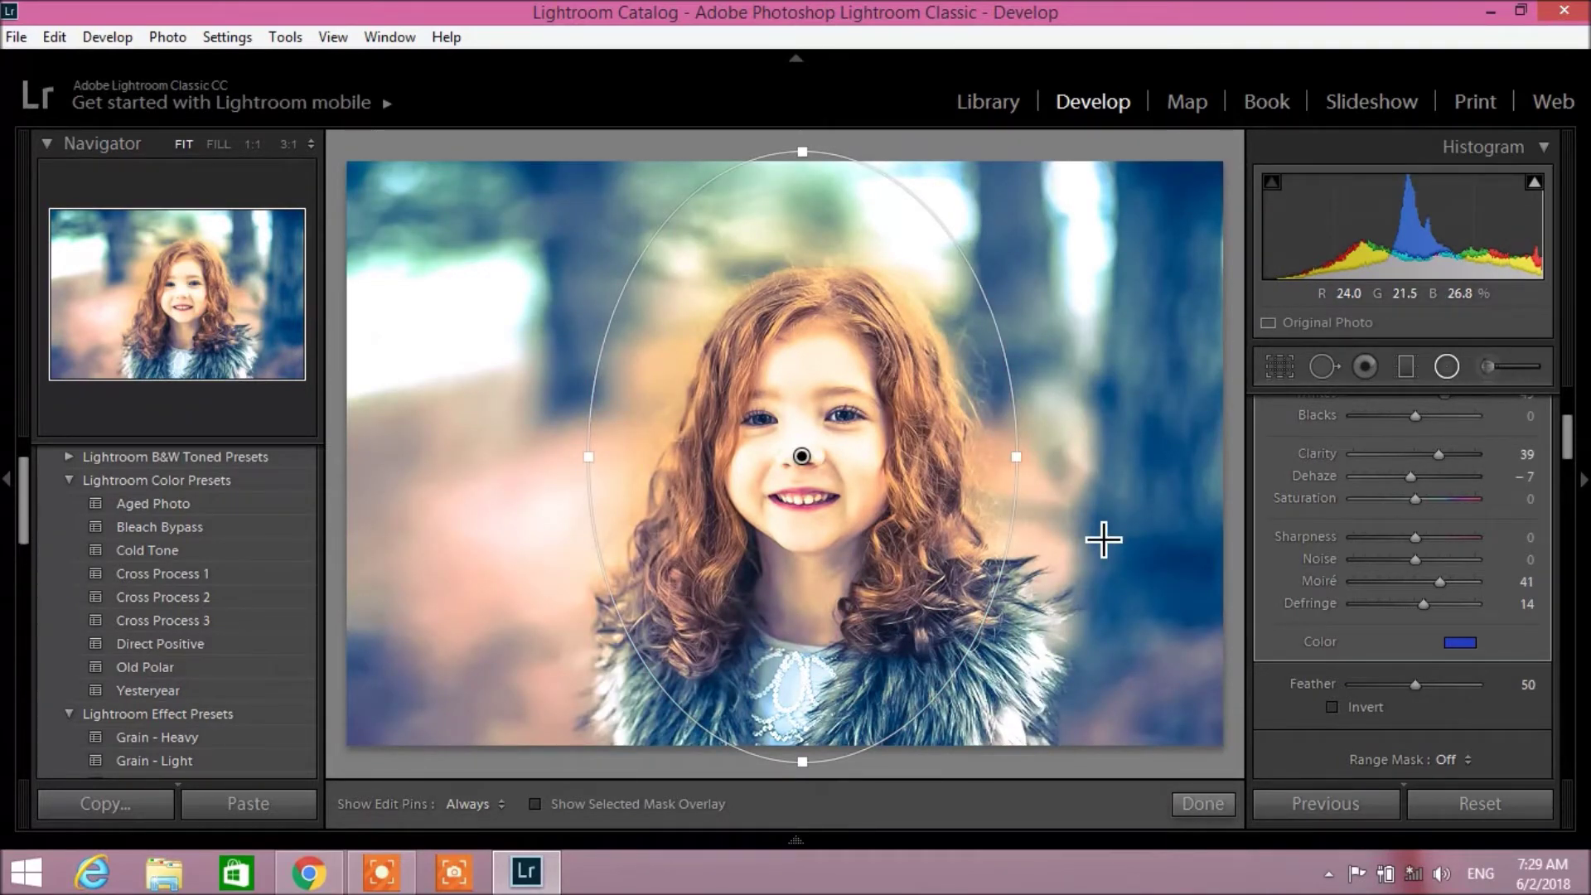
{"action": "left_click", "coordinate": [1487, 366]}
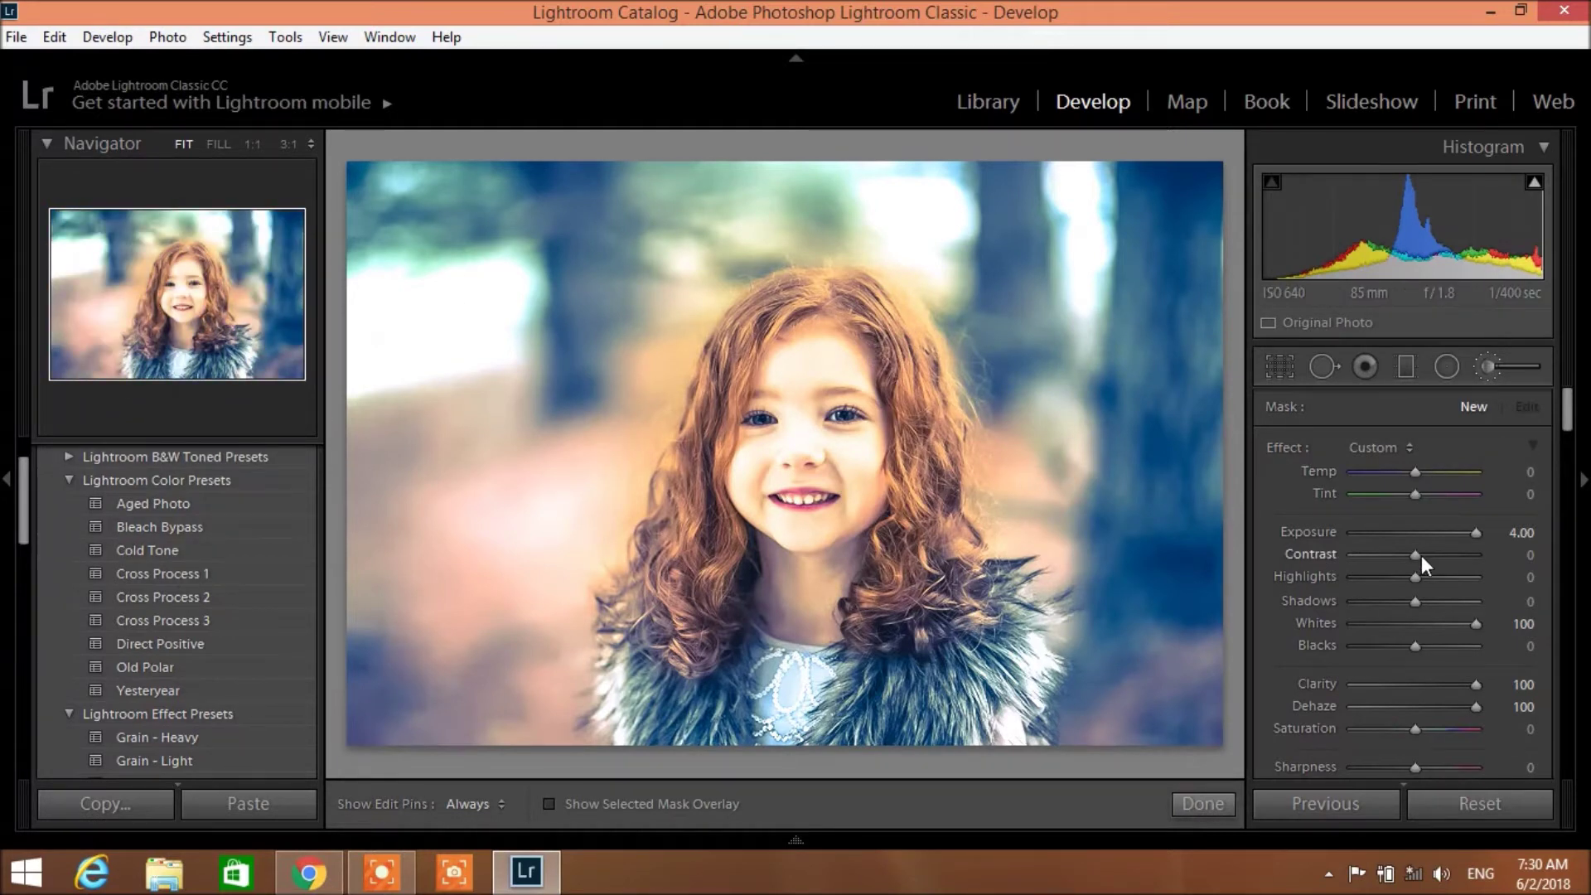
Step: Paint the right background with a brush at Exposure 1.87, Clarity 26, Dehaze 28, size 48.6
{"action": "left_click", "coordinate": [1443, 534]}
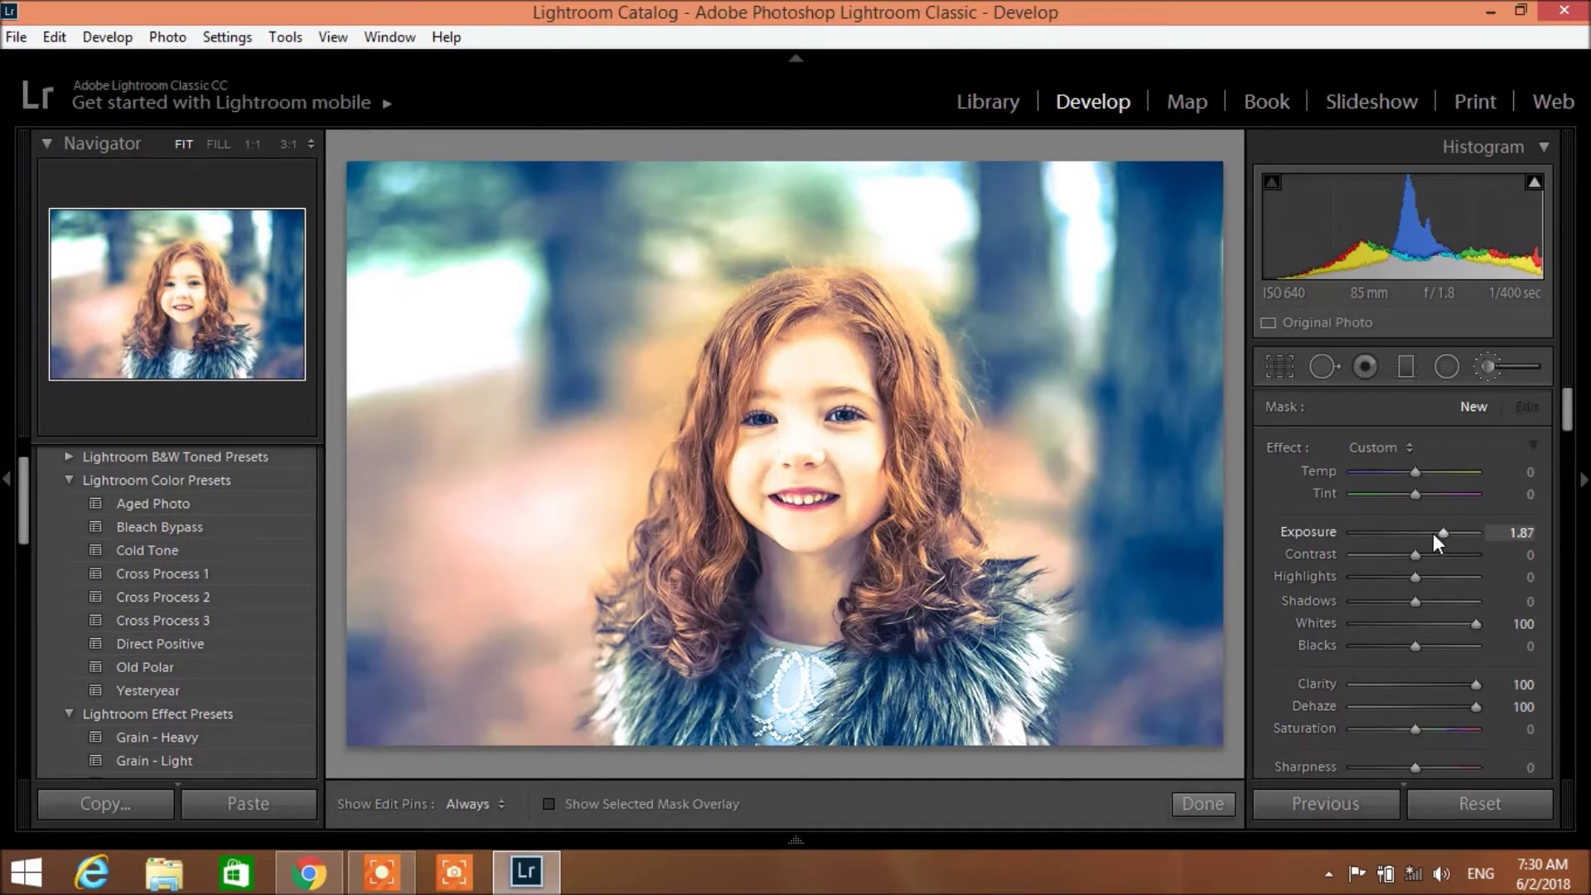
{"action": "left_click", "coordinate": [1430, 685]}
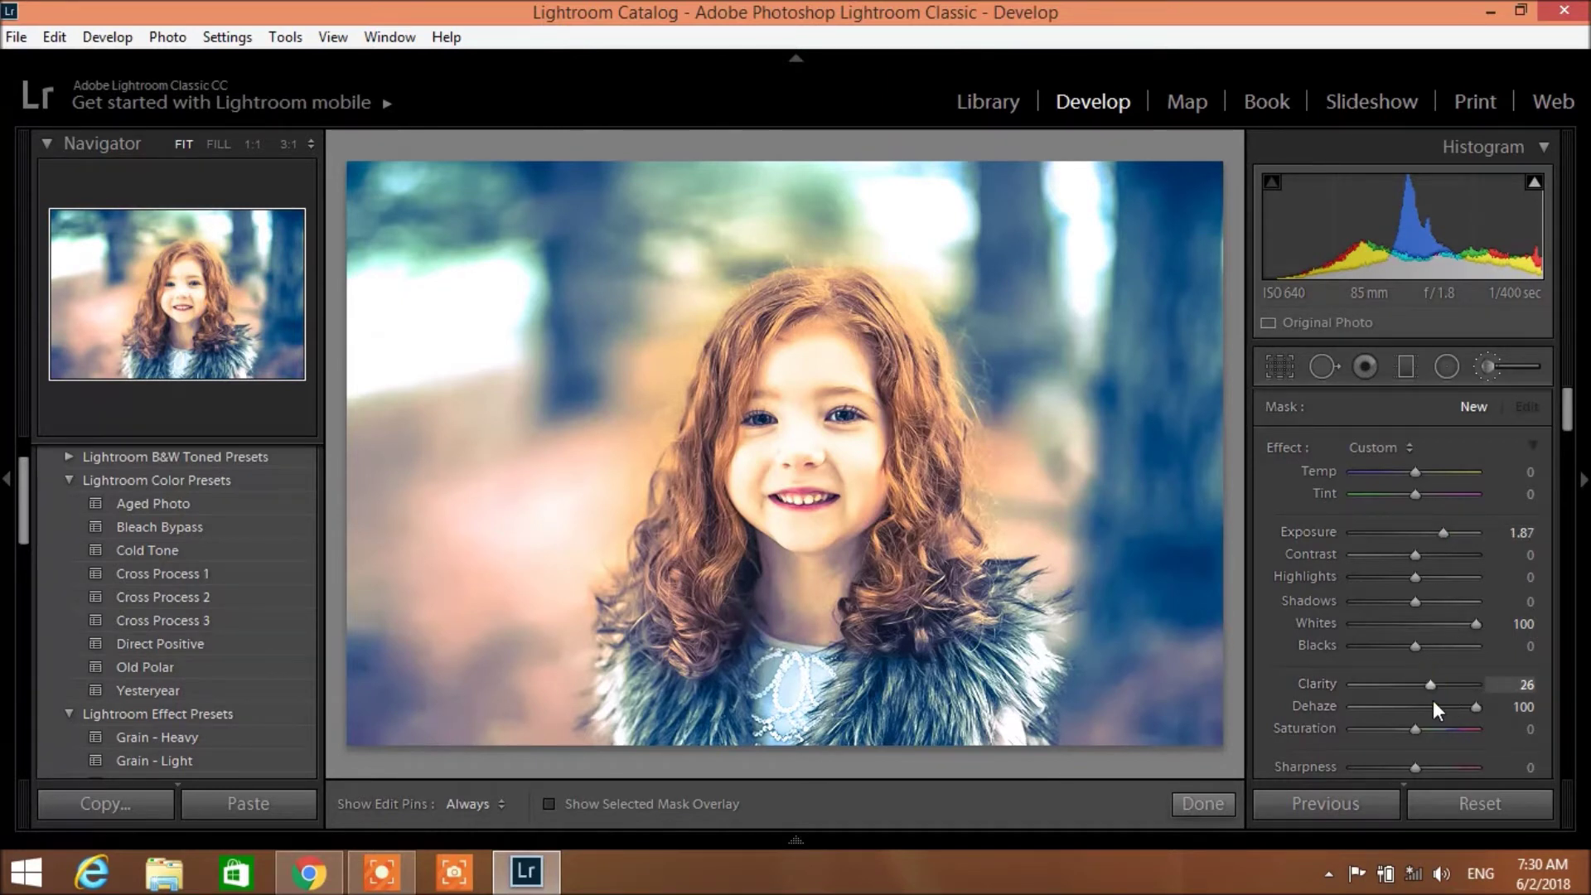
{"action": "left_click", "coordinate": [1430, 706]}
{"action": "left_click", "coordinate": [1422, 627]}
{"action": "scroll", "coordinate": [1450, 687], "scroll_direction": "down", "scroll_amount": 5}
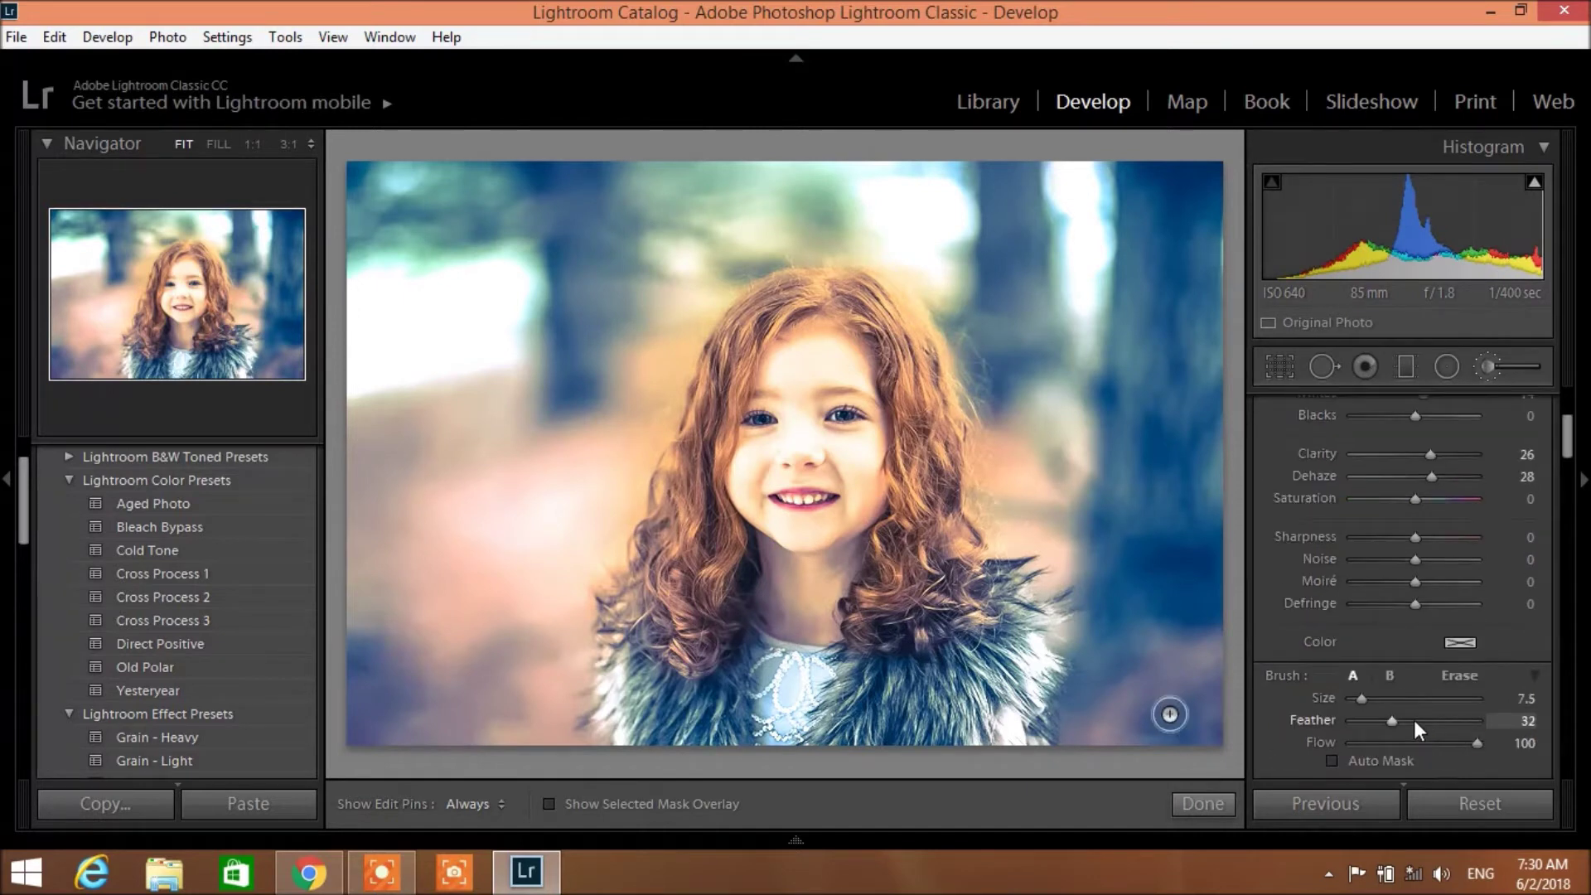
{"action": "left_click_drag", "start_coordinate": [1384, 700], "coordinate": [1412, 698]}
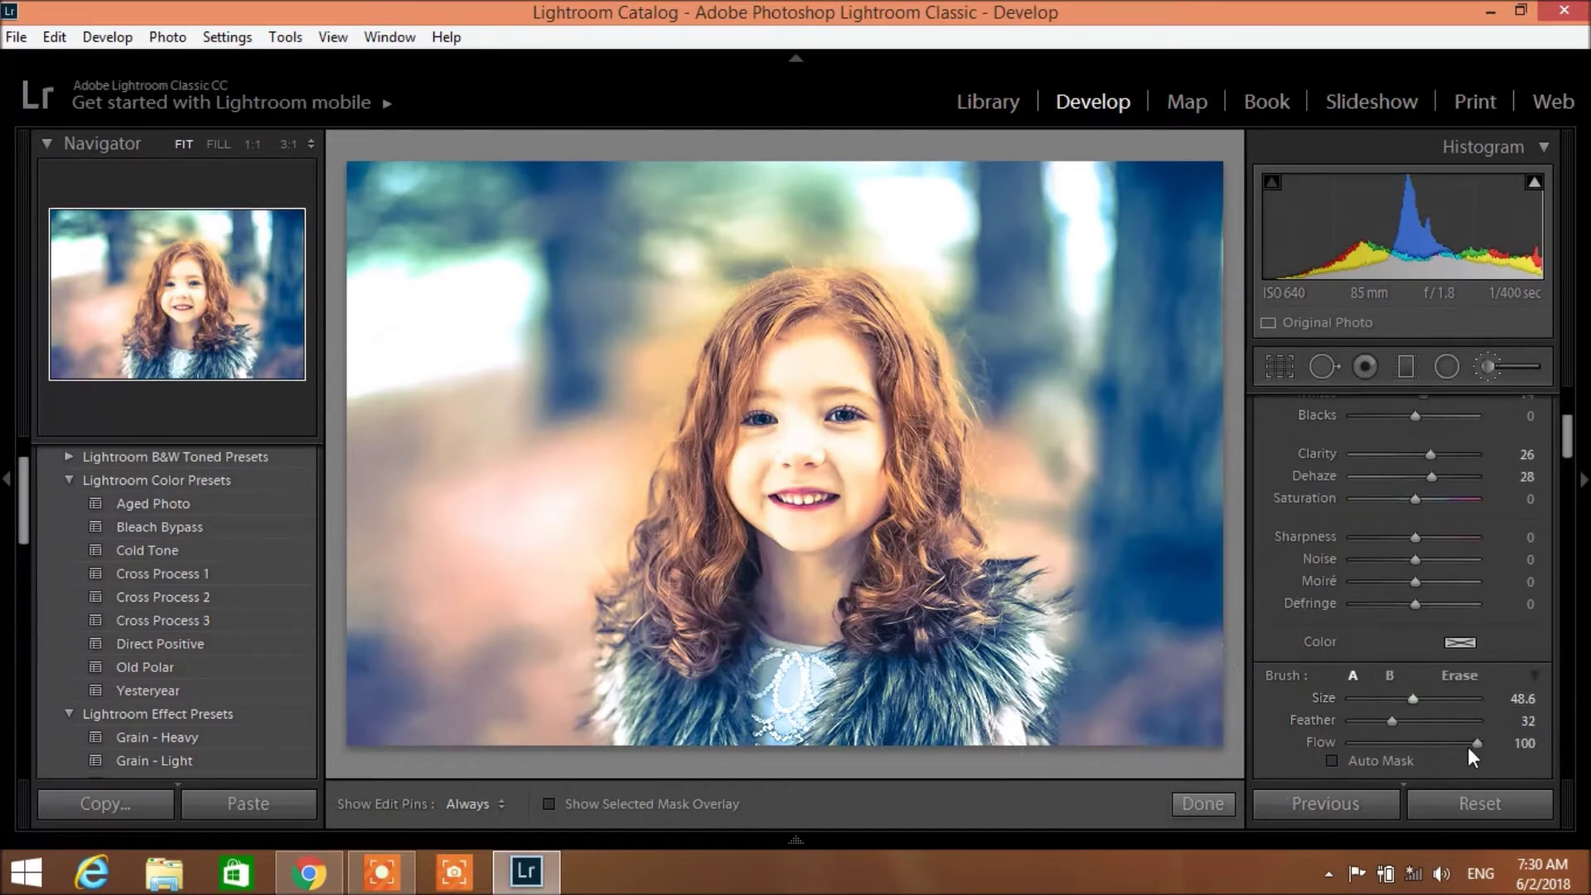
{"action": "left_click_drag", "start_coordinate": [1052, 376], "coordinate": [1095, 344]}
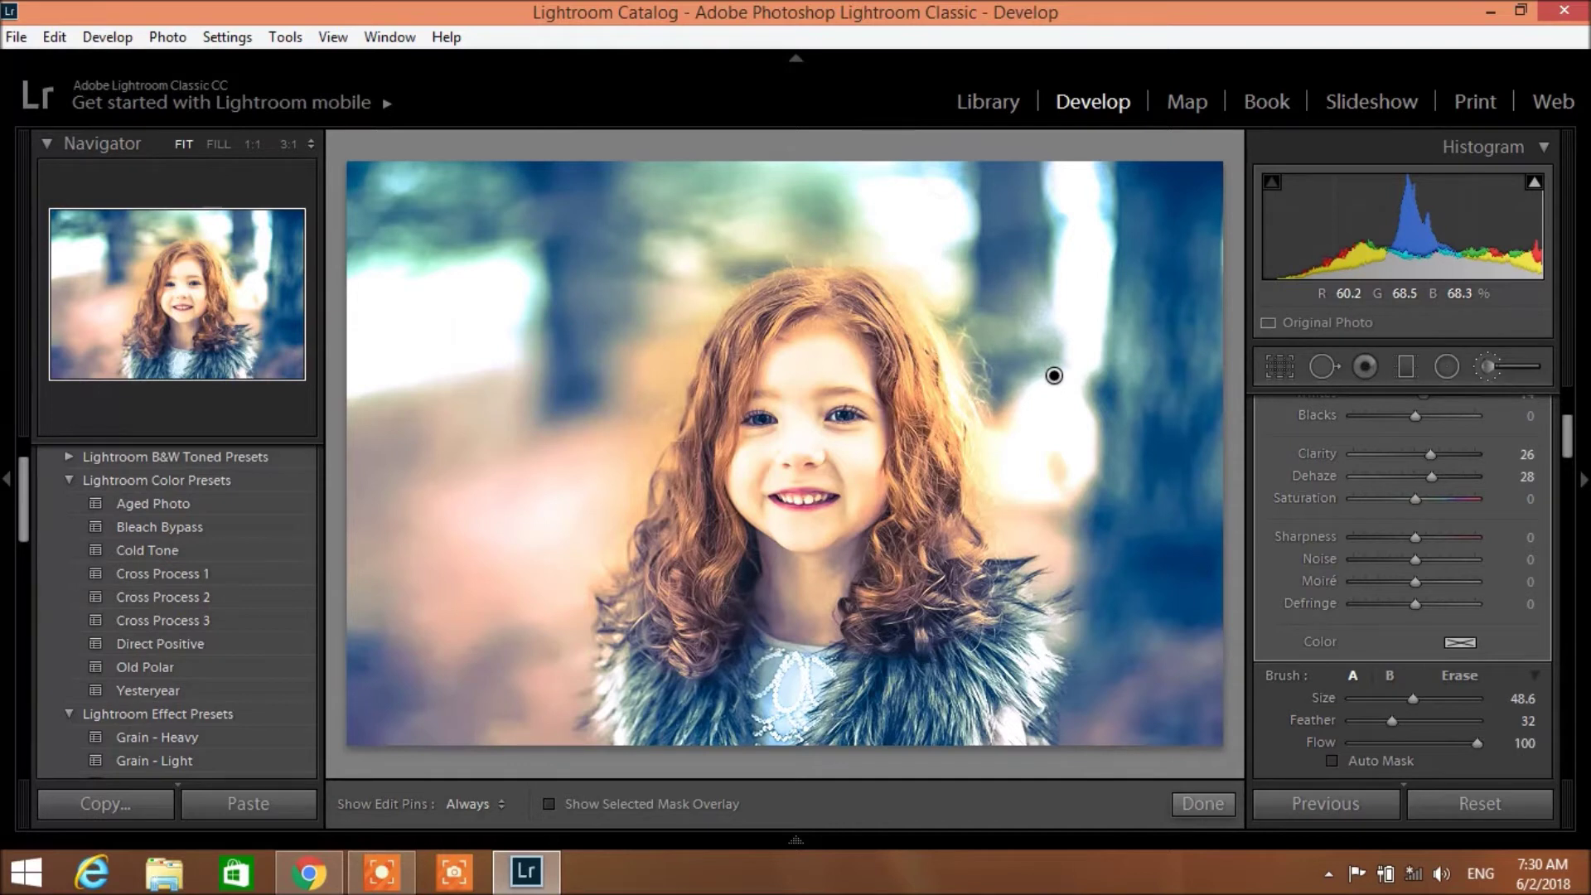
Step: Undo the stroke and repaint the background light with brush Flow 50
{"action": "key", "text": "ctrl+z"}
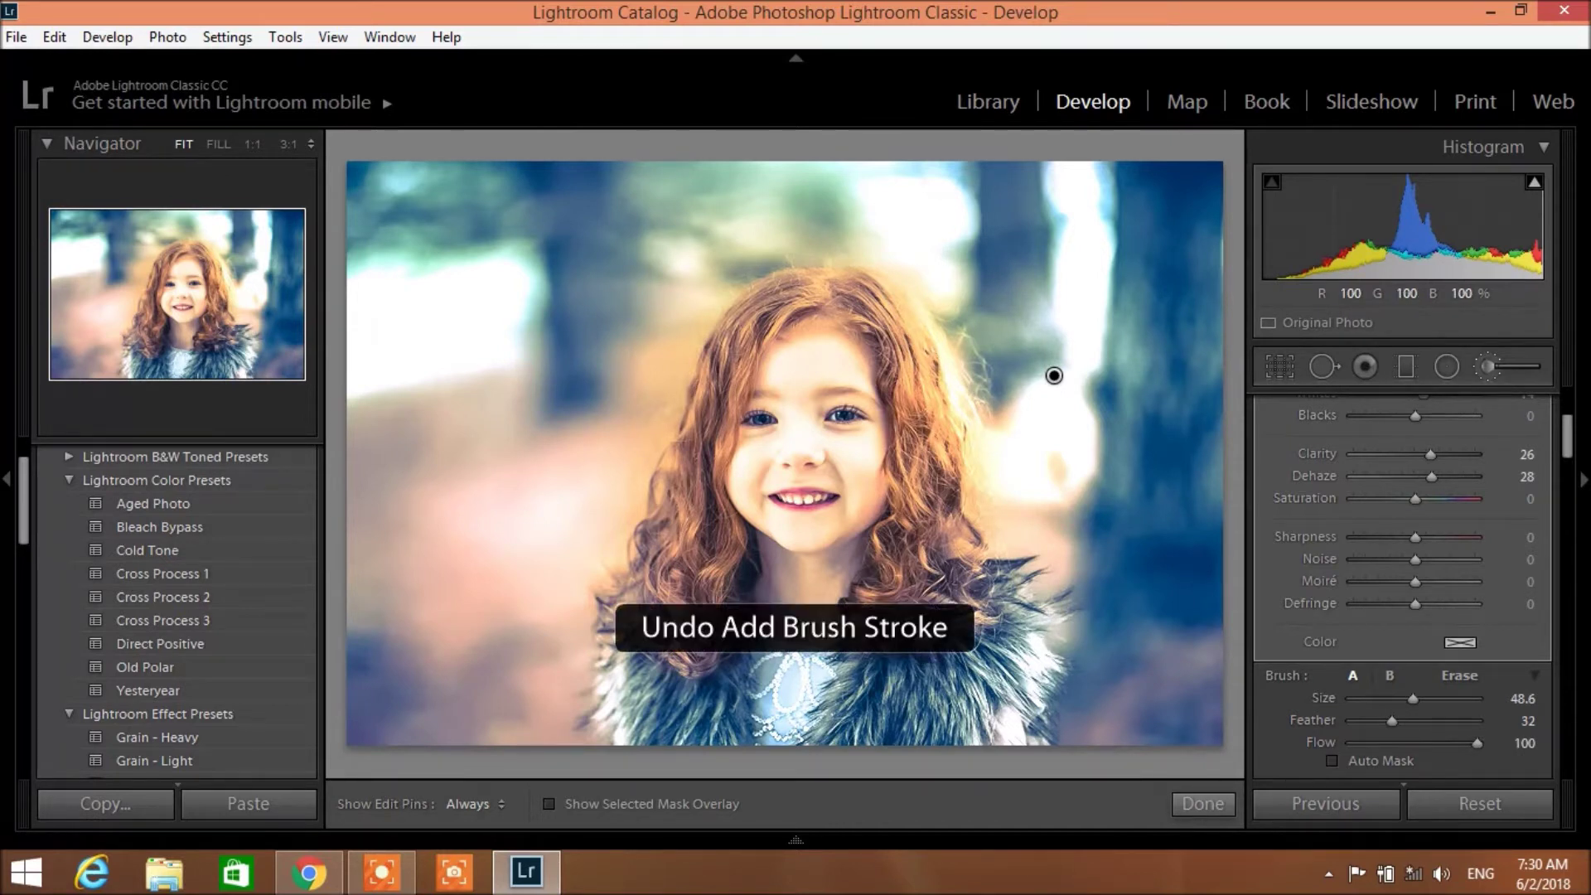
{"action": "left_click", "coordinate": [1445, 746]}
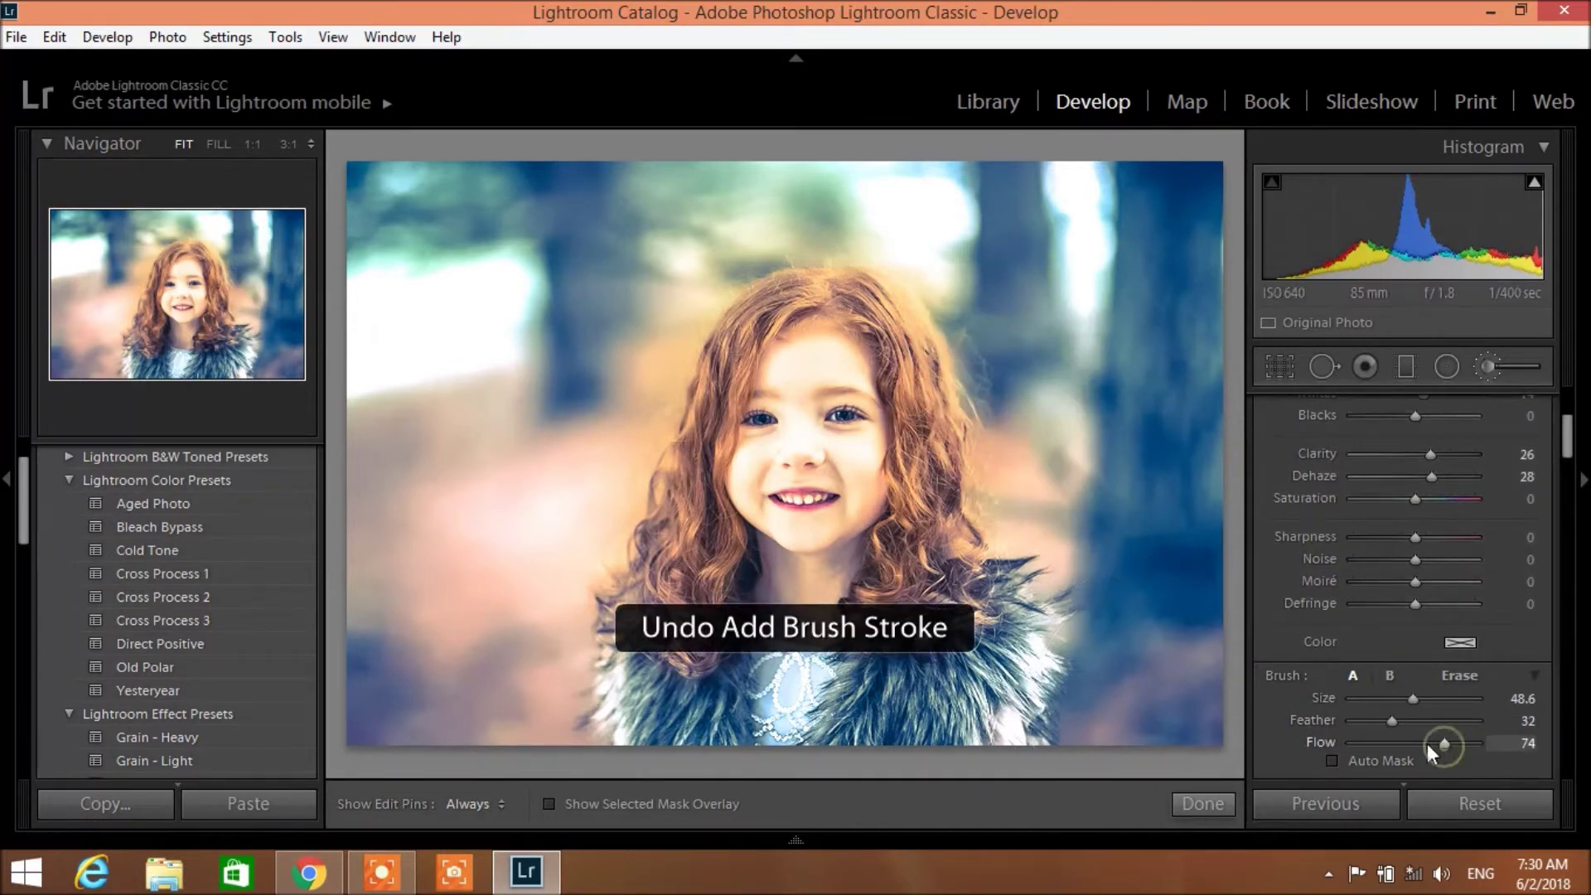
{"action": "left_click", "coordinate": [1413, 743]}
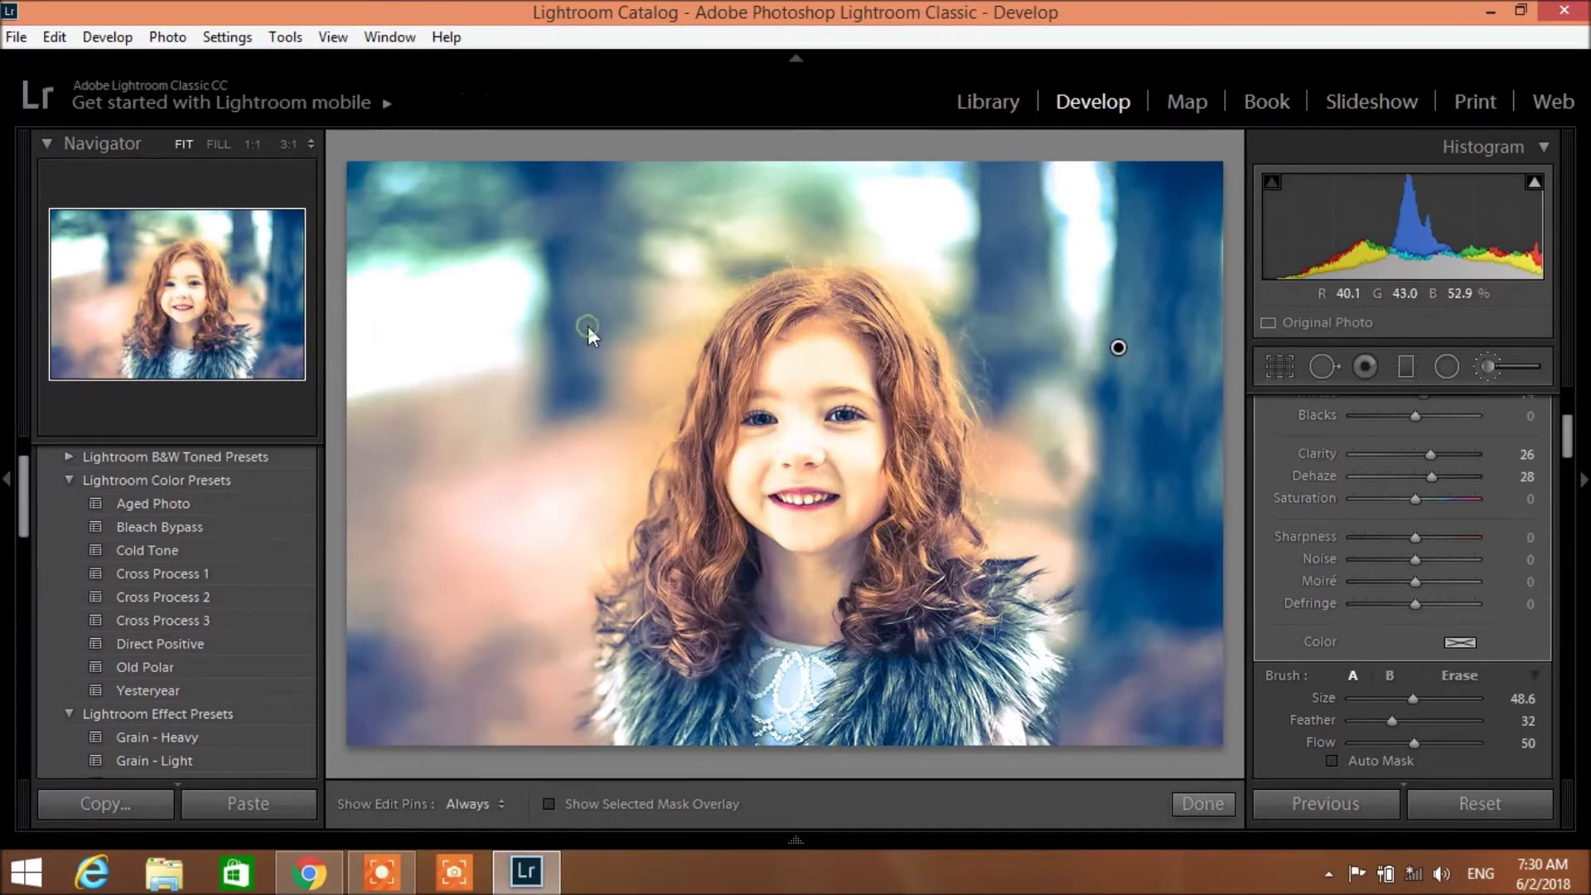
{"action": "left_click_drag", "start_coordinate": [654, 299], "coordinate": [623, 482]}
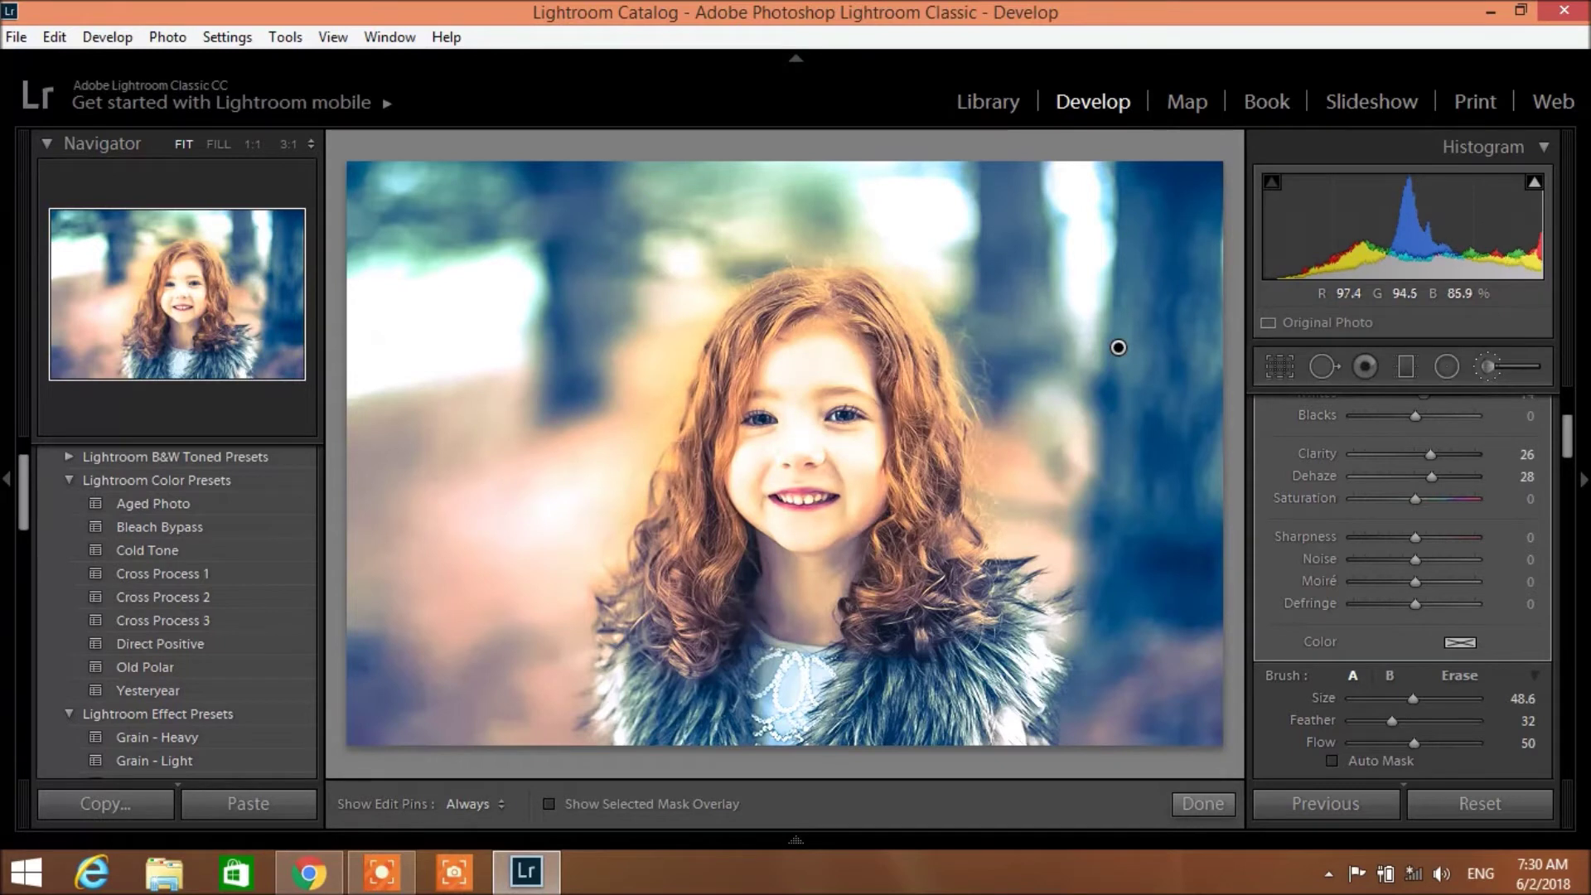
{"action": "key", "text": "h"}
{"action": "key", "text": "h"}
{"action": "key", "text": "h"}
{"action": "key", "text": "h"}
{"action": "key", "text": "h"}
{"action": "key", "text": "h"}
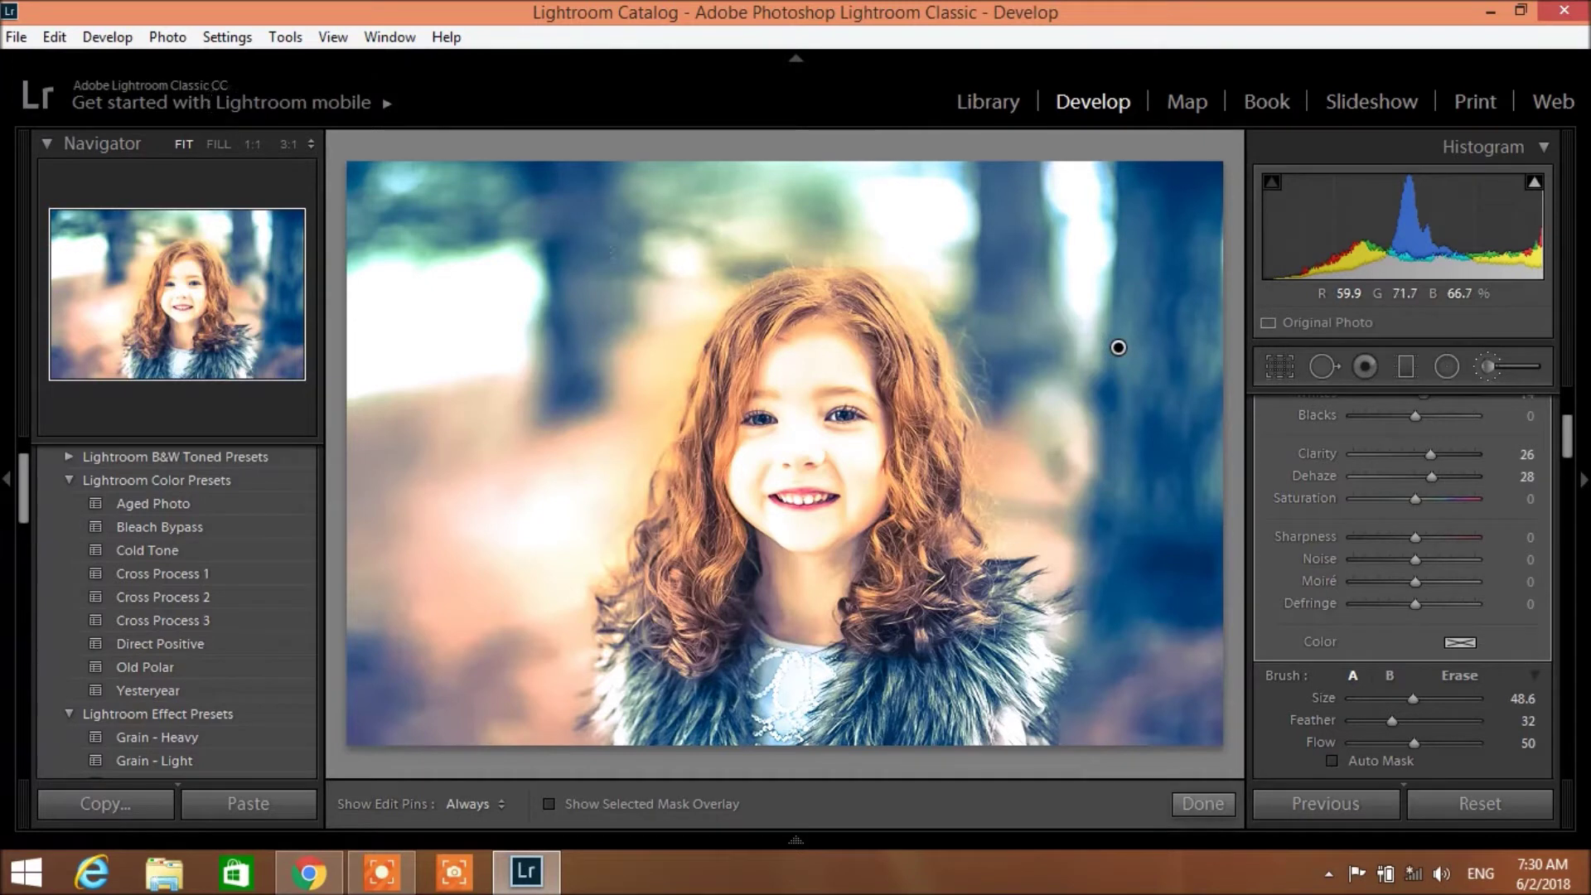
Step: Soften the brushed light to Exposure 0.50 with Highlights 58 and close the brush
{"action": "scroll", "coordinate": [1455, 514], "scroll_direction": "up", "scroll_amount": 3}
{"action": "scroll", "coordinate": [1454, 511], "scroll_direction": "up", "scroll_amount": 2}
{"action": "mouse_move", "coordinate": [1443, 532]}
{"action": "left_mouse_down"}
{"action": "mouse_move", "coordinate": [1416, 532]}
{"action": "mouse_move", "coordinate": [1433, 531]}
{"action": "left_mouse_up"}
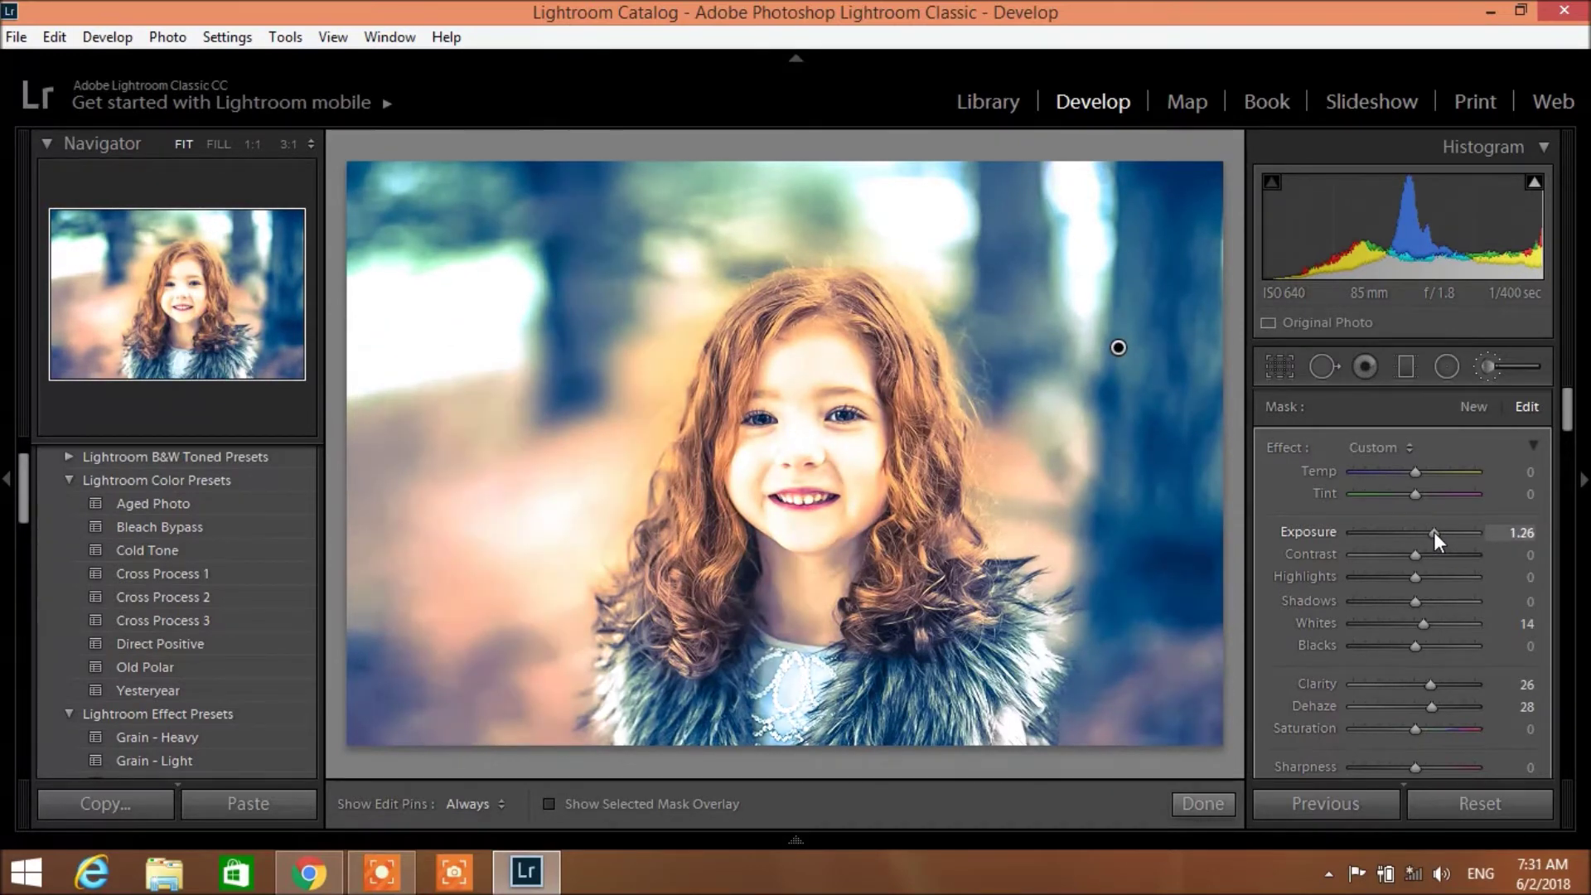
{"action": "left_click", "coordinate": [1423, 531]}
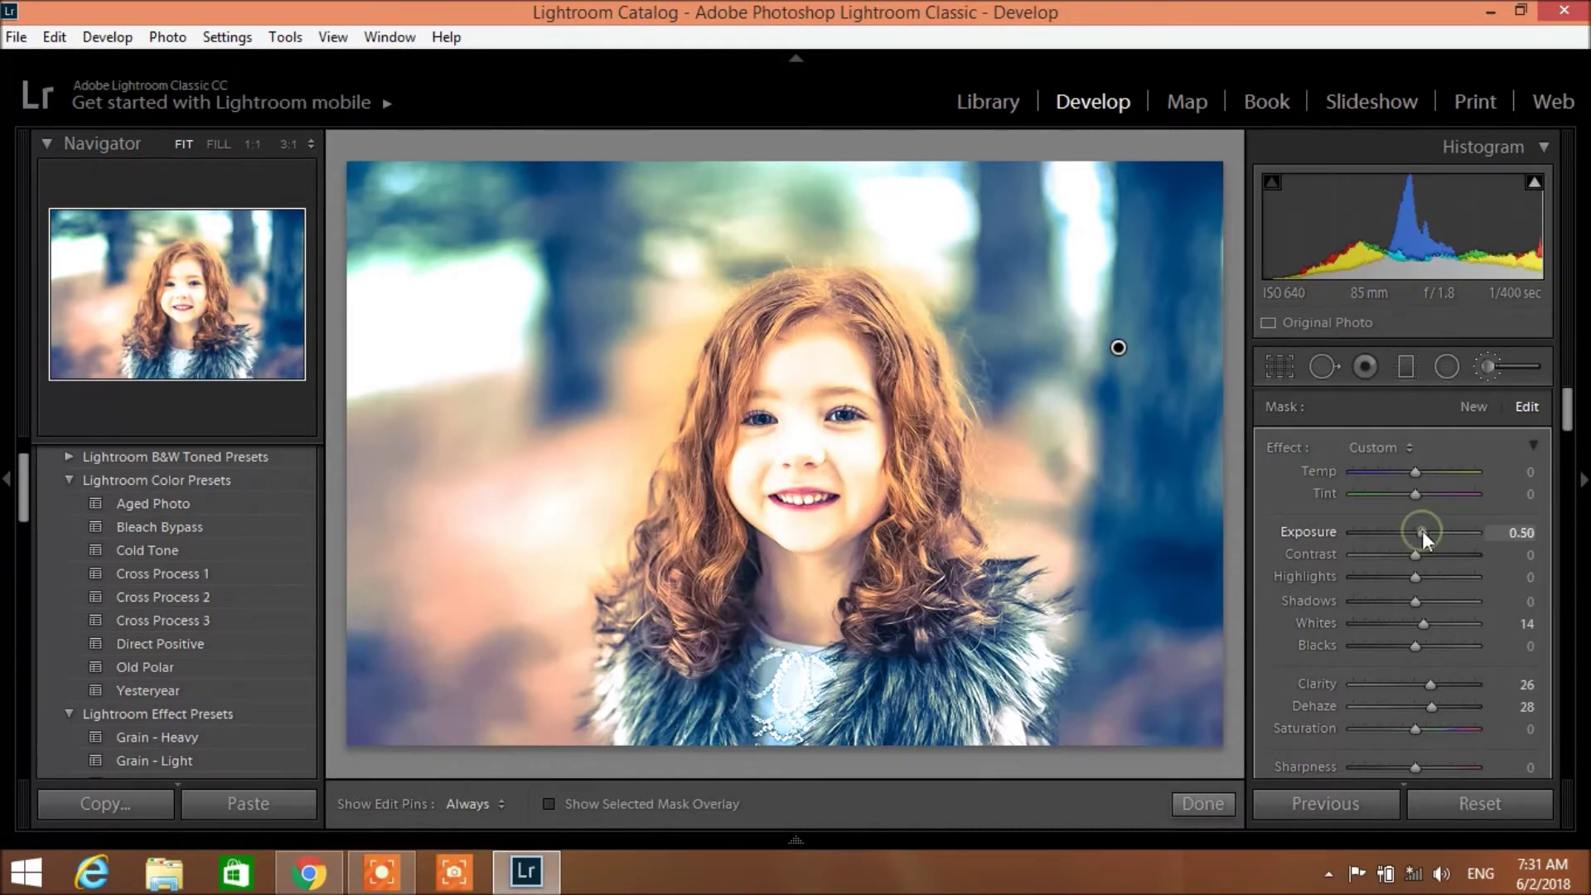
{"action": "left_click_drag", "start_coordinate": [1413, 576], "coordinate": [1449, 576]}
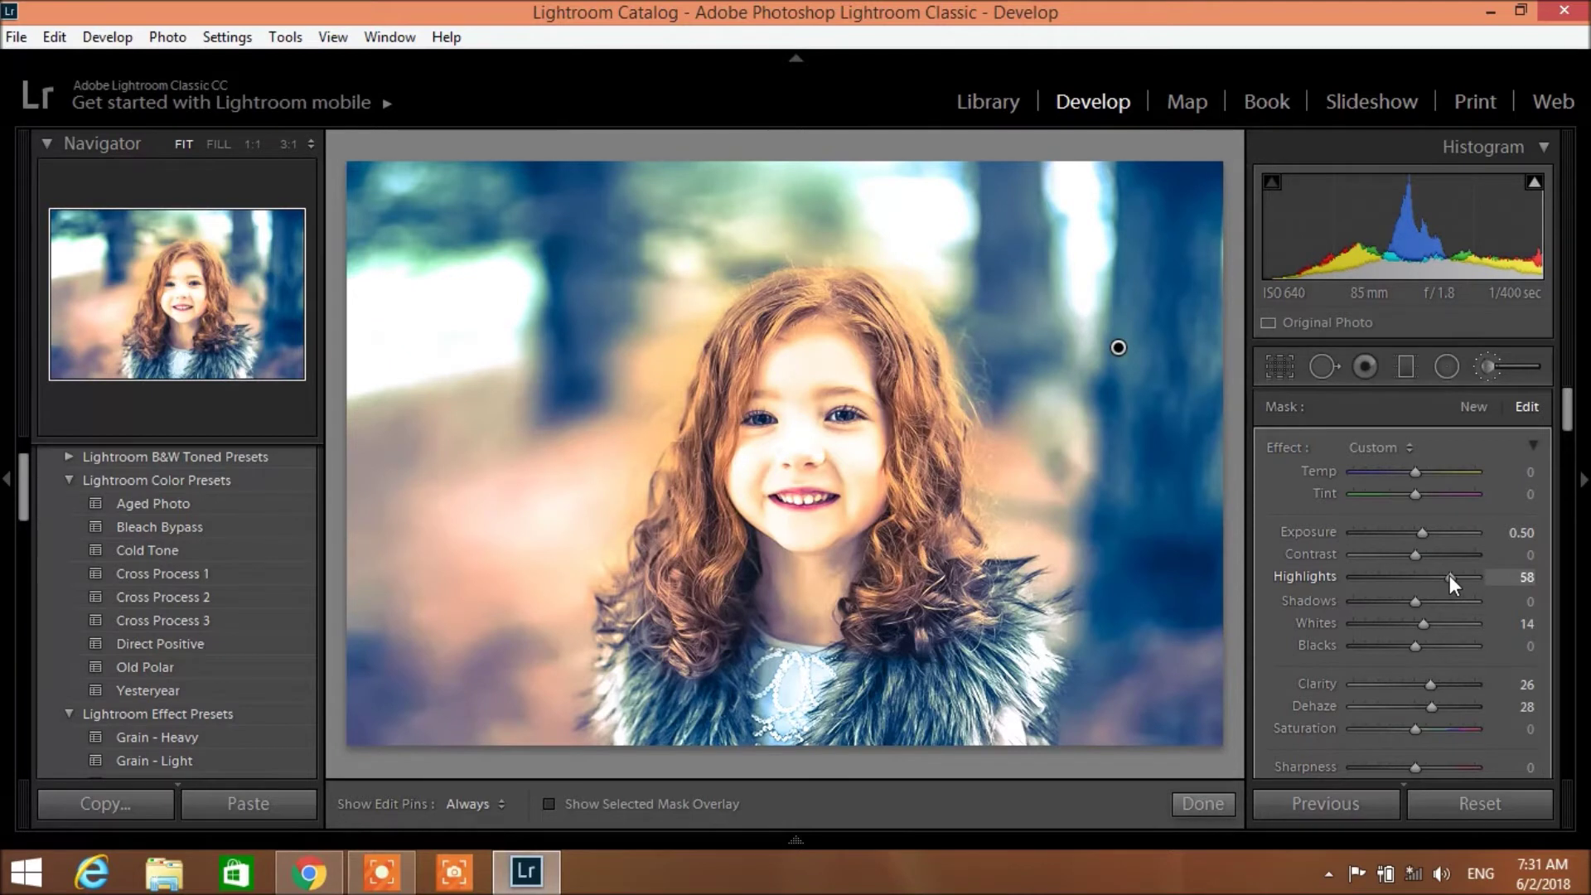
{"action": "left_click", "coordinate": [1493, 368]}
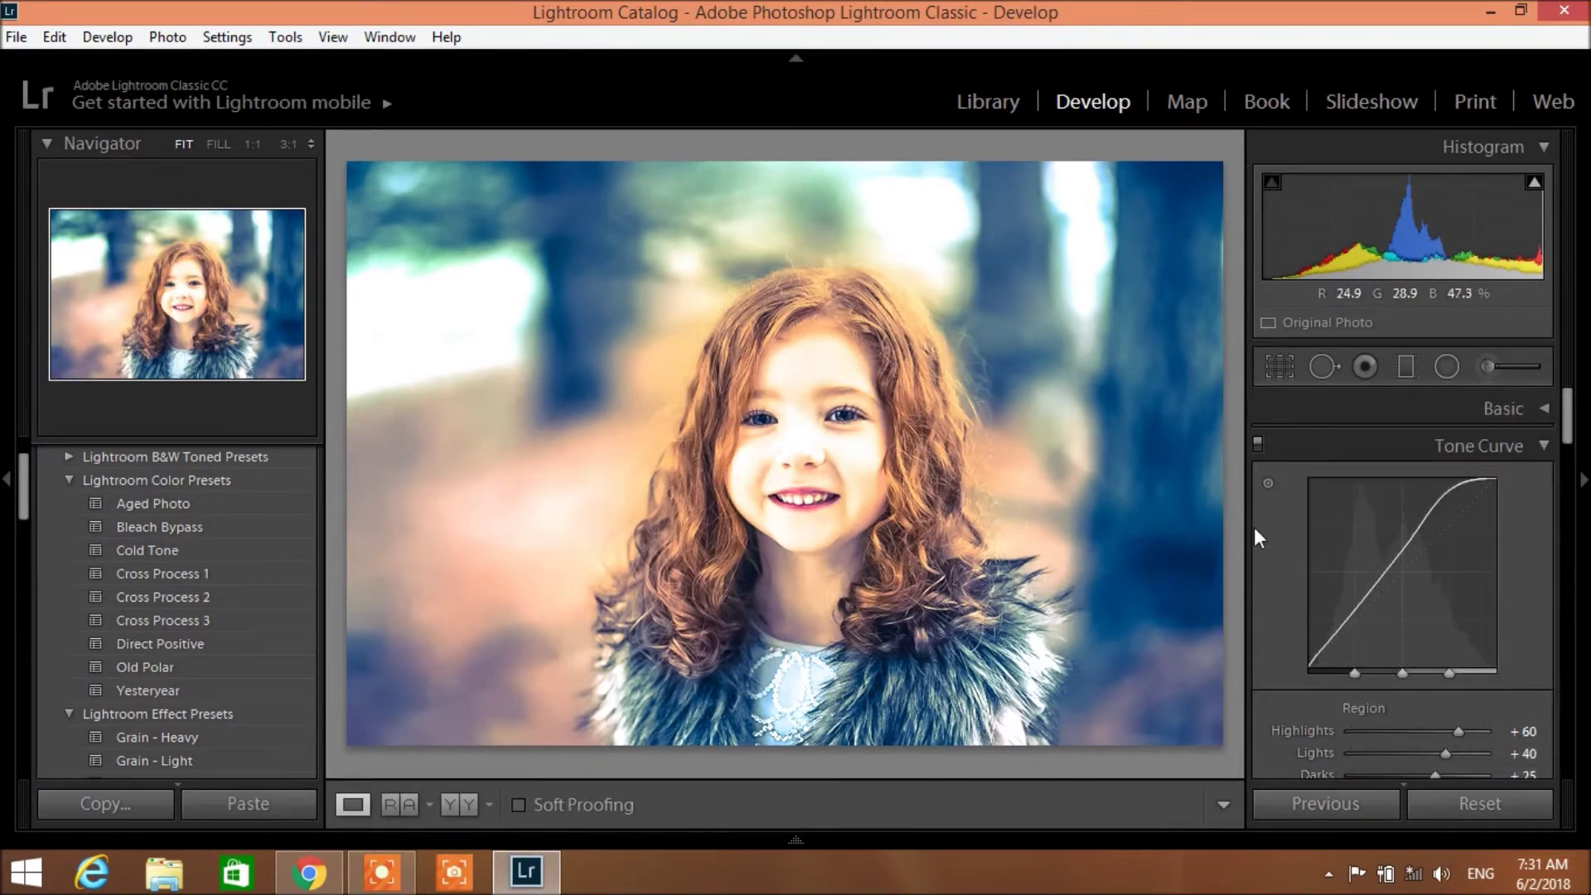
Step: Set the Tone Curve to Highlights −11, Lights +30 and Darks +39
{"action": "scroll", "coordinate": [1460, 585], "scroll_direction": "down", "scroll_amount": 3}
{"action": "scroll", "coordinate": [1460, 585], "scroll_direction": "down", "scroll_amount": 3}
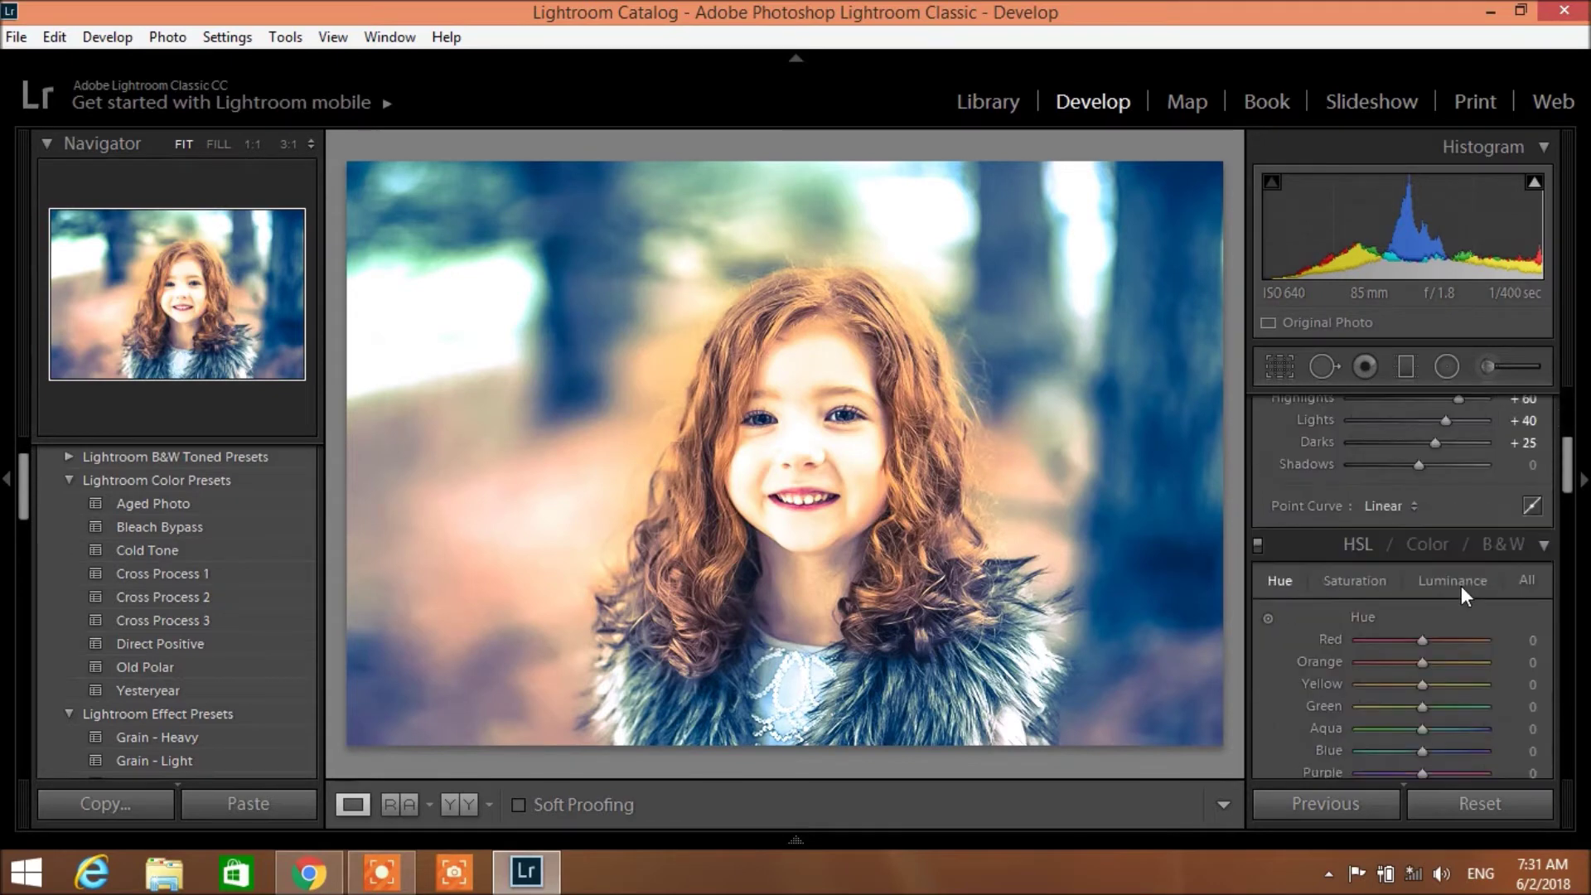
{"action": "scroll", "coordinate": [1460, 585], "scroll_direction": "down", "scroll_amount": 3}
{"action": "scroll", "coordinate": [1460, 584], "scroll_direction": "up", "scroll_amount": 3}
{"action": "scroll", "coordinate": [1461, 586], "scroll_direction": "up", "scroll_amount": 3}
{"action": "scroll", "coordinate": [1460, 585], "scroll_direction": "up", "scroll_amount": 3}
{"action": "left_click_drag", "start_coordinate": [1460, 509], "coordinate": [1411, 511]}
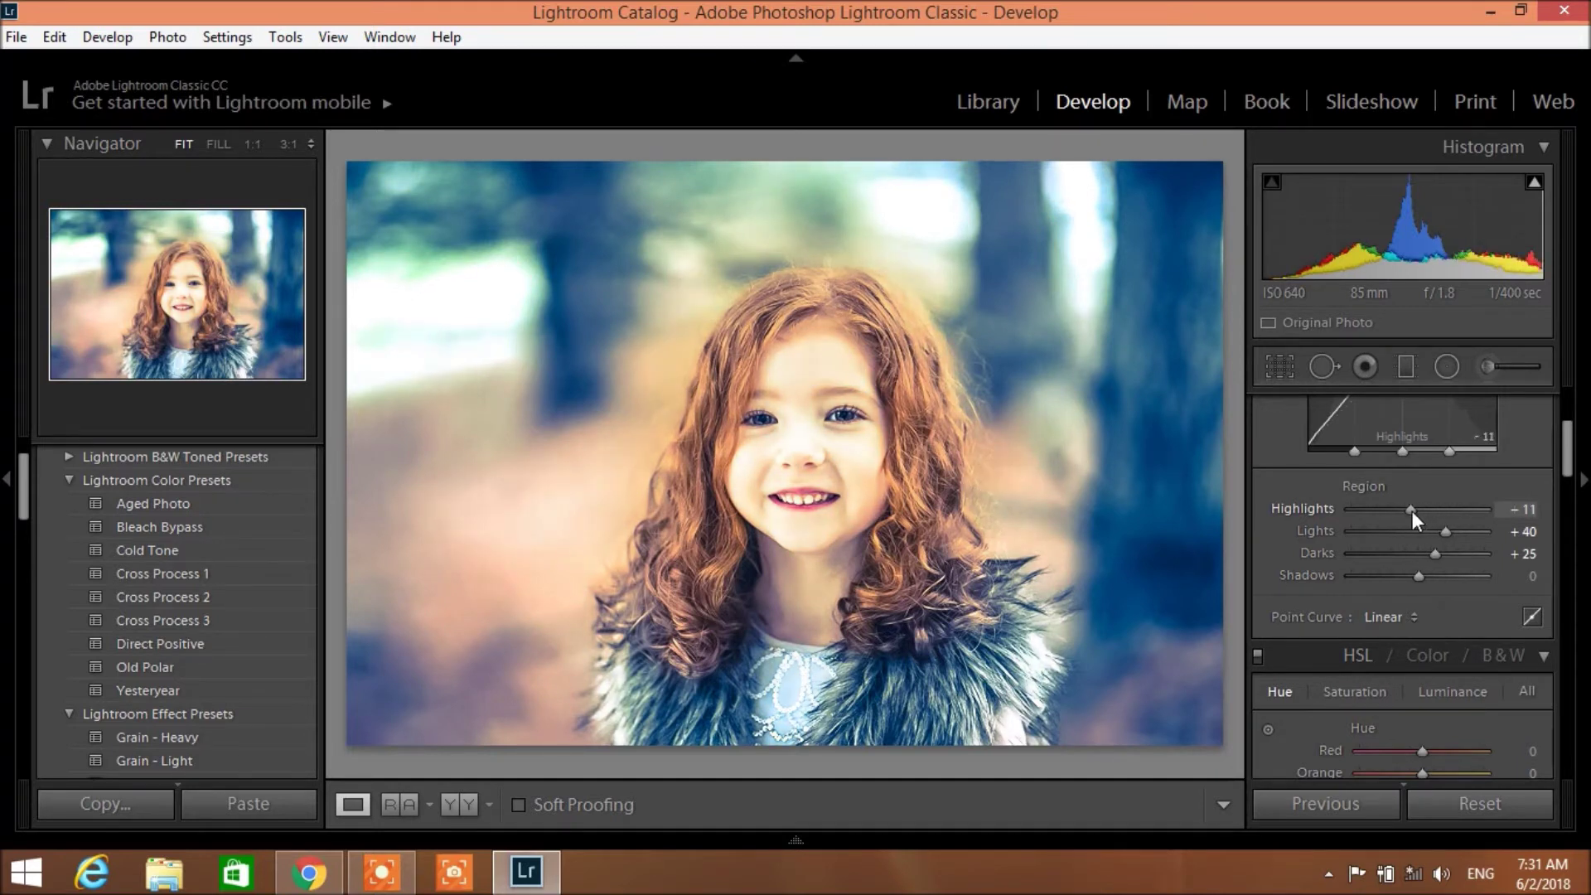
{"action": "mouse_move", "coordinate": [1458, 536]}
{"action": "left_mouse_down"}
{"action": "mouse_move", "coordinate": [1423, 534]}
{"action": "mouse_move", "coordinate": [1446, 553]}
{"action": "left_mouse_up"}
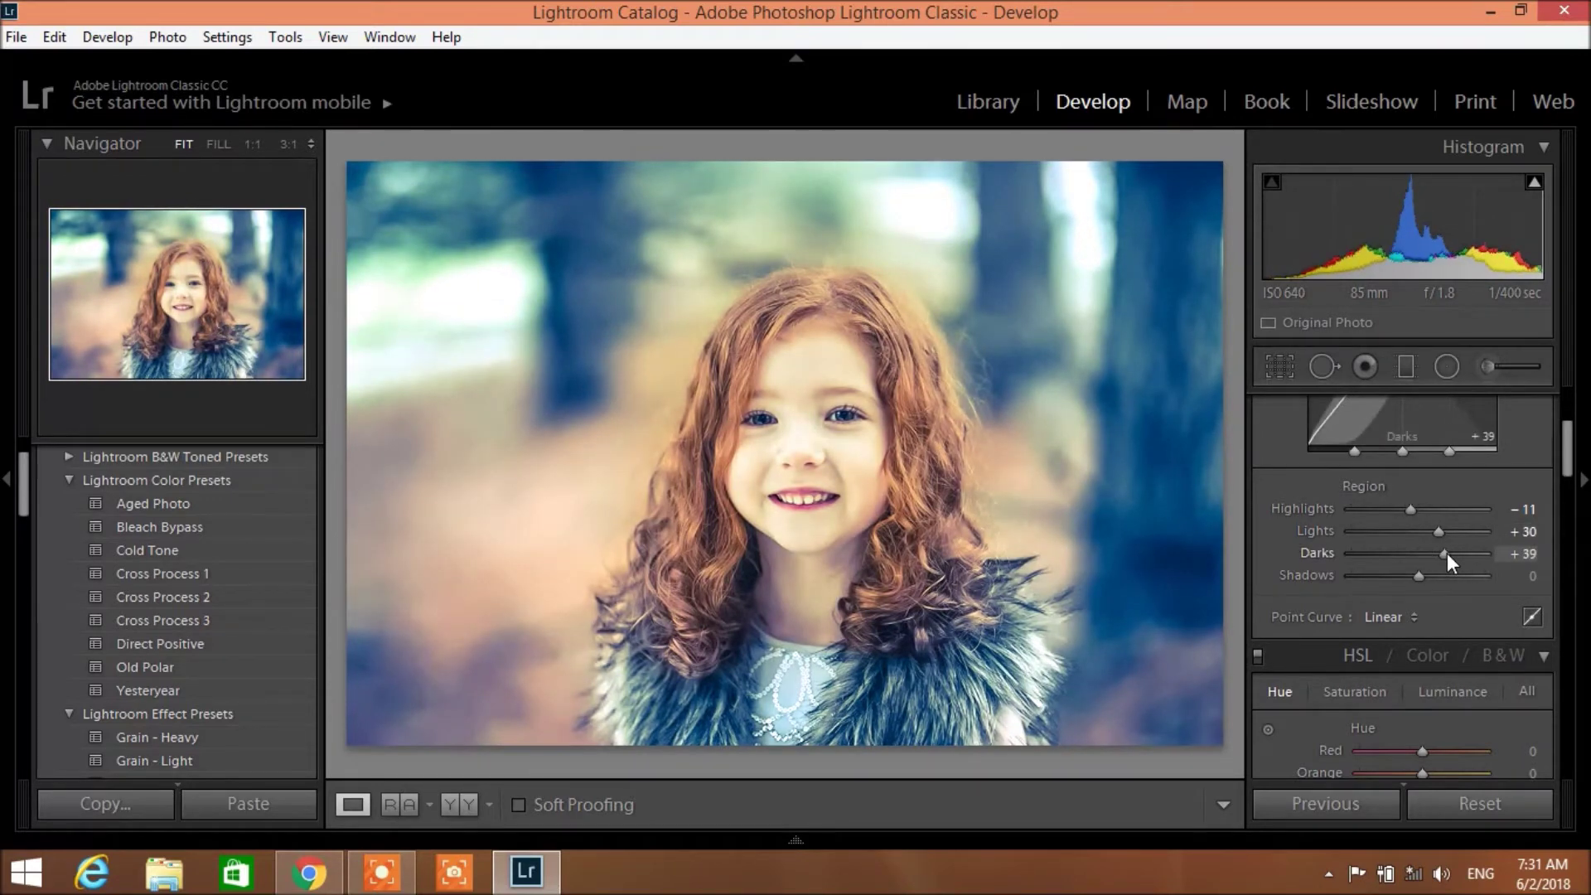
Step: Shift the HSL Blue hue to +11
{"action": "scroll", "coordinate": [1438, 588], "scroll_direction": "down", "scroll_amount": 3}
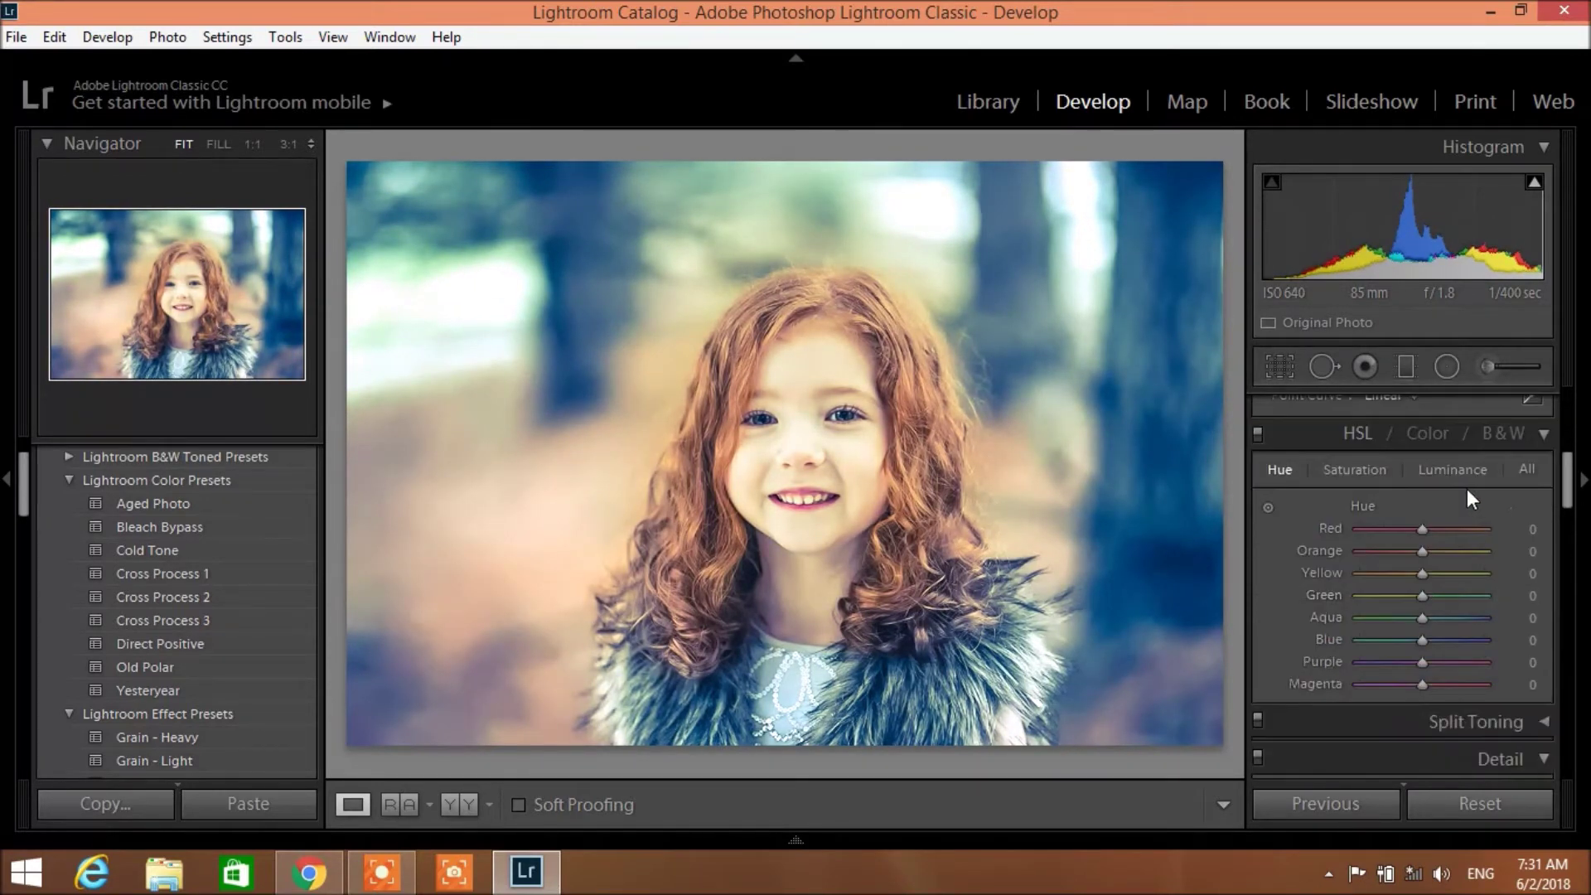
{"action": "scroll", "coordinate": [1438, 536], "scroll_direction": "down", "scroll_amount": 2}
{"action": "left_click_drag", "start_coordinate": [1423, 527], "coordinate": [1470, 528]}
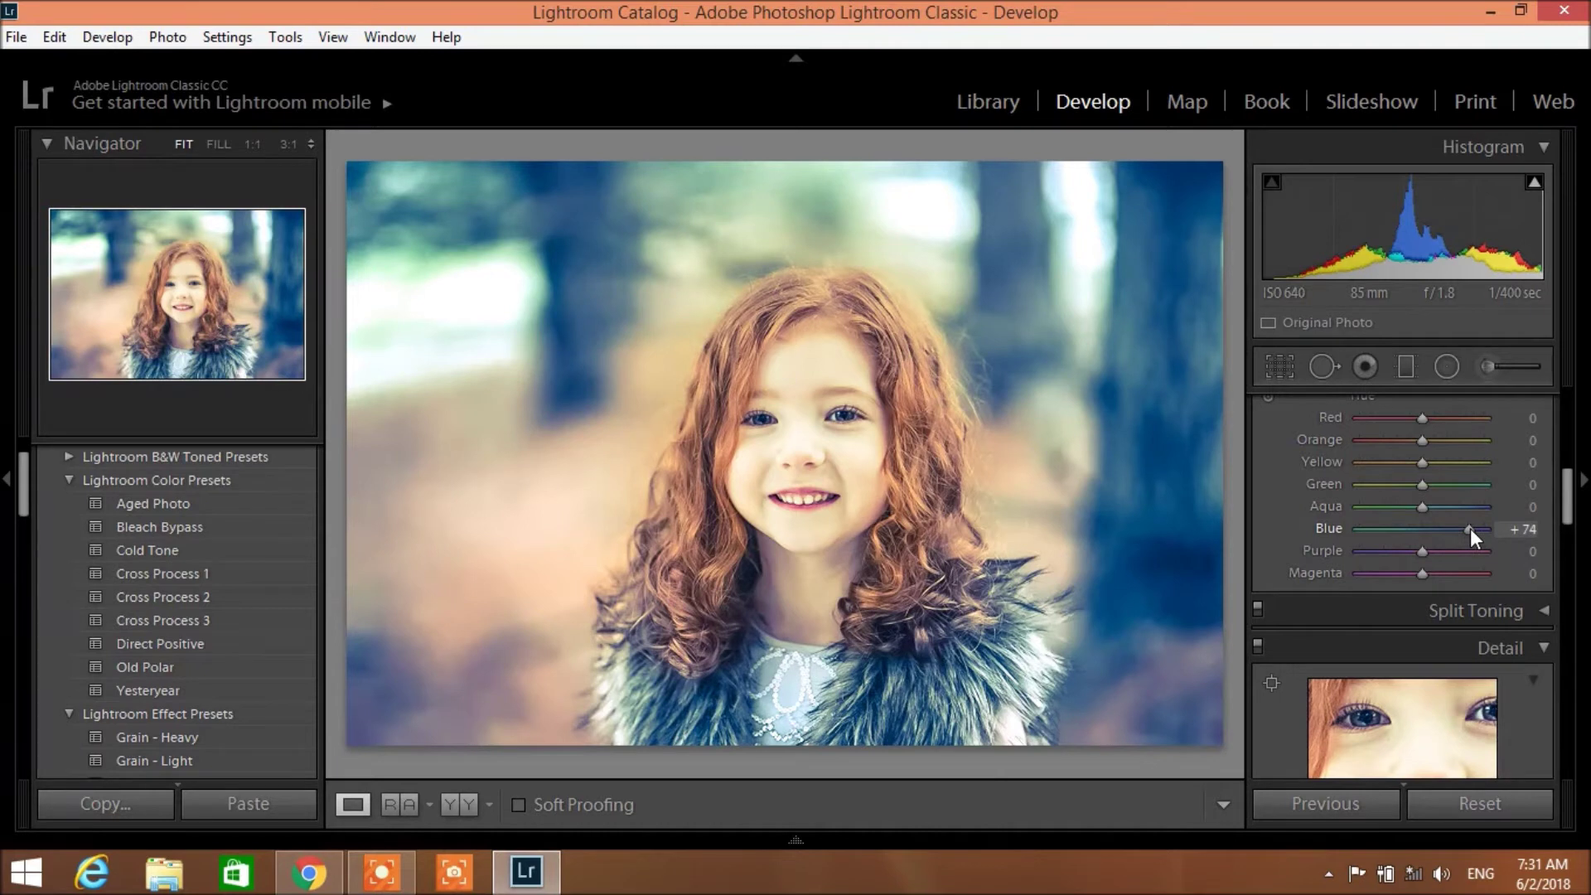
{"action": "mouse_move", "coordinate": [1467, 528]}
{"action": "left_mouse_down"}
{"action": "mouse_move", "coordinate": [1391, 531]}
{"action": "mouse_move", "coordinate": [1429, 530]}
{"action": "left_mouse_up"}
{"action": "scroll", "coordinate": [1436, 563], "scroll_direction": "down", "scroll_amount": 5}
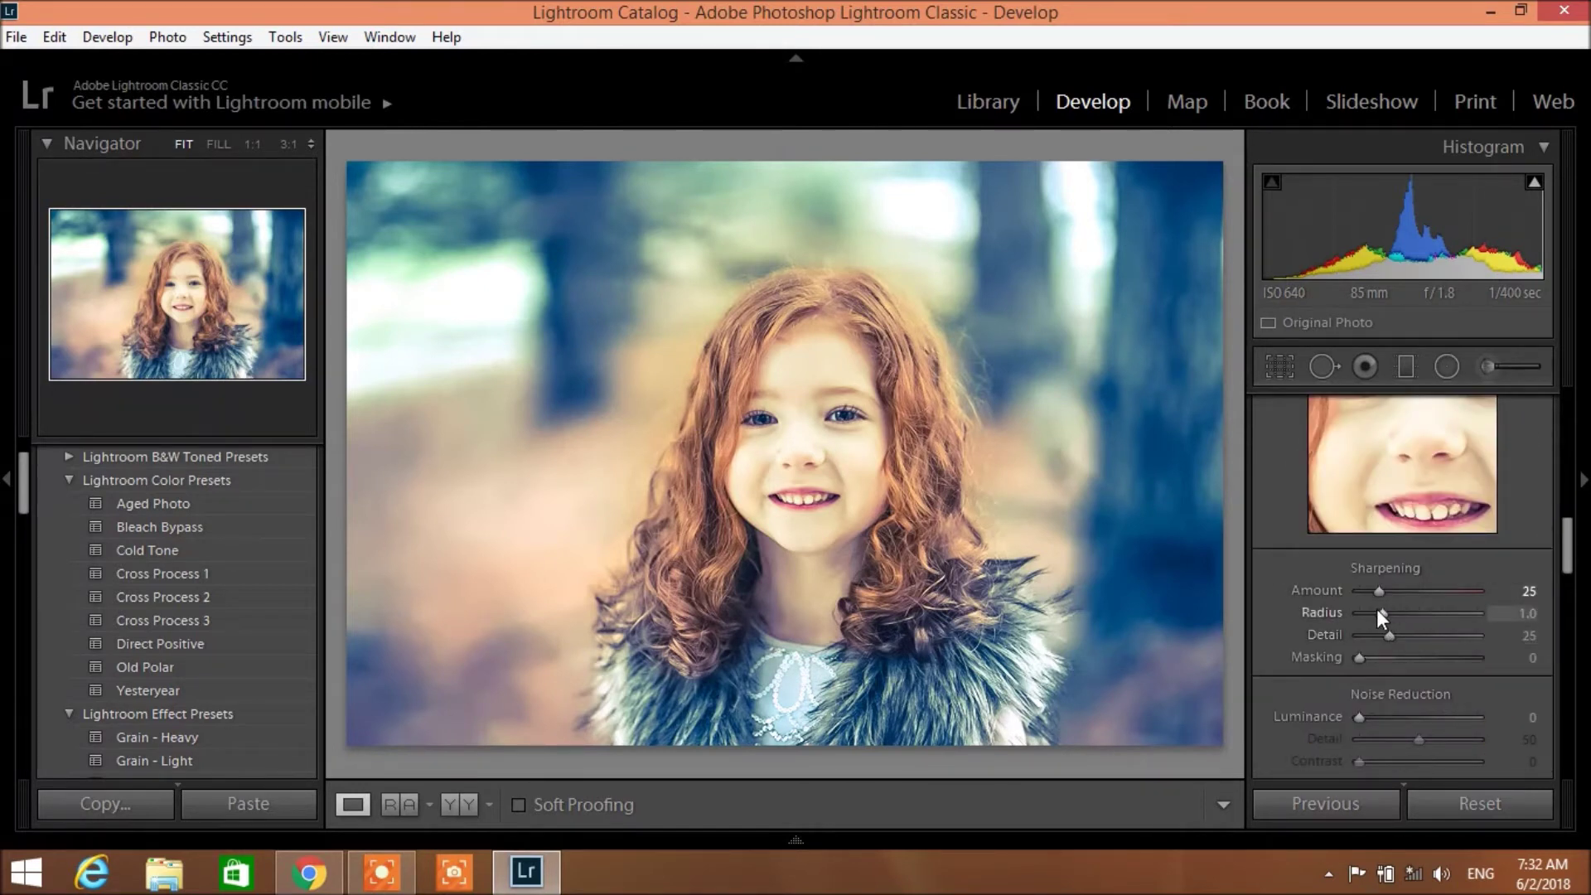
Step: Set Sharpening Amount to 34 and colour noise-reduction Smoothness to 67 in the Detail panel
{"action": "left_click_drag", "start_coordinate": [1380, 591], "coordinate": [1412, 590]}
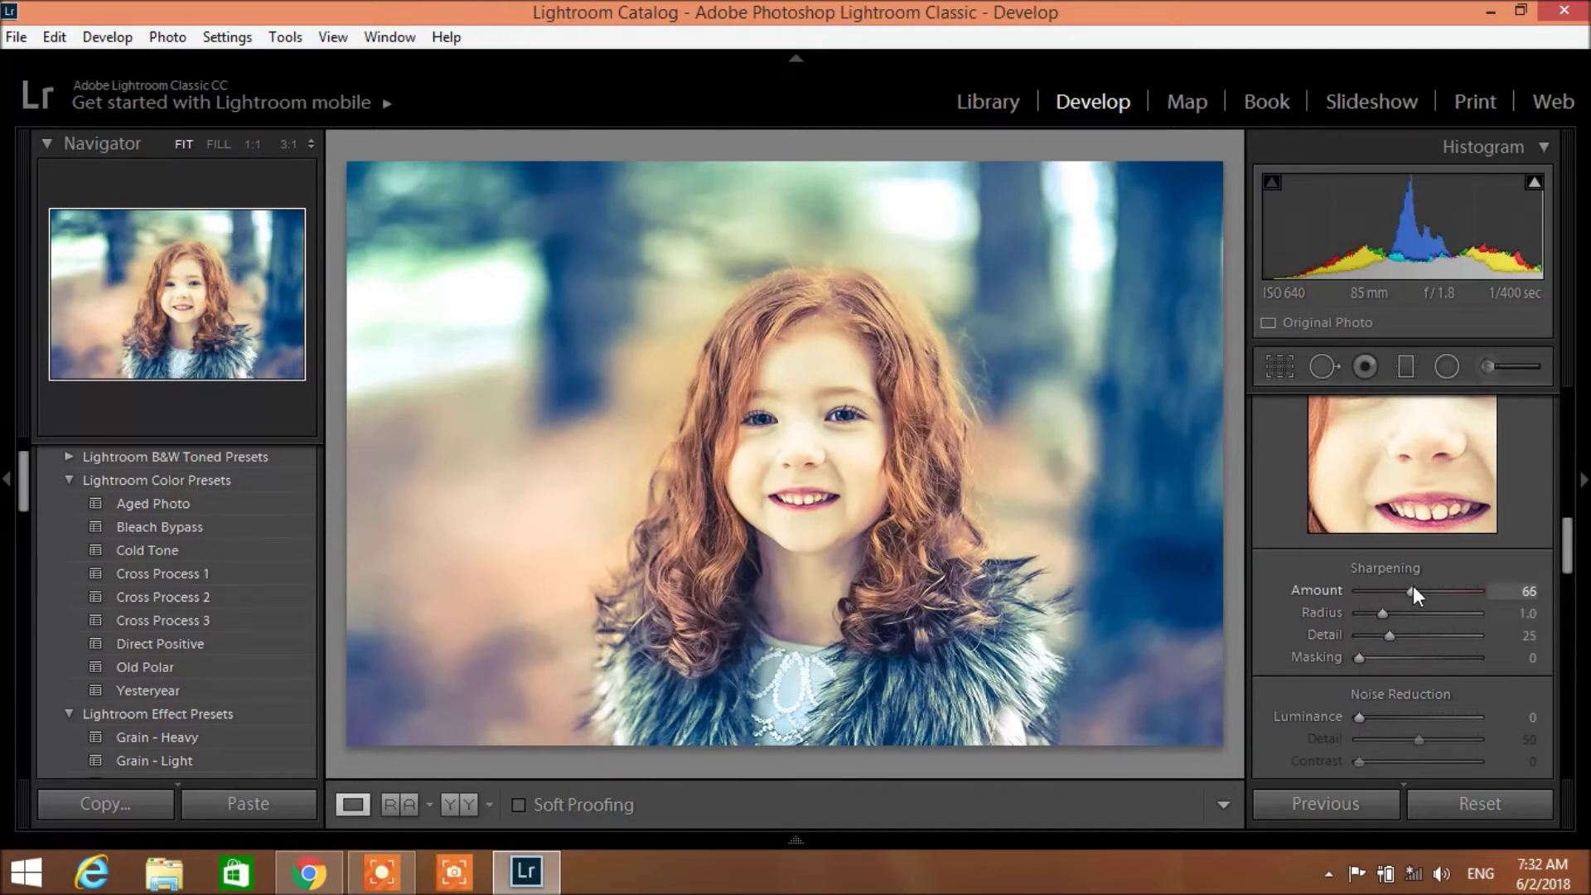
{"action": "left_click_drag", "start_coordinate": [1413, 589], "coordinate": [1386, 590]}
{"action": "scroll", "coordinate": [1424, 498], "scroll_direction": "down", "scroll_amount": 3}
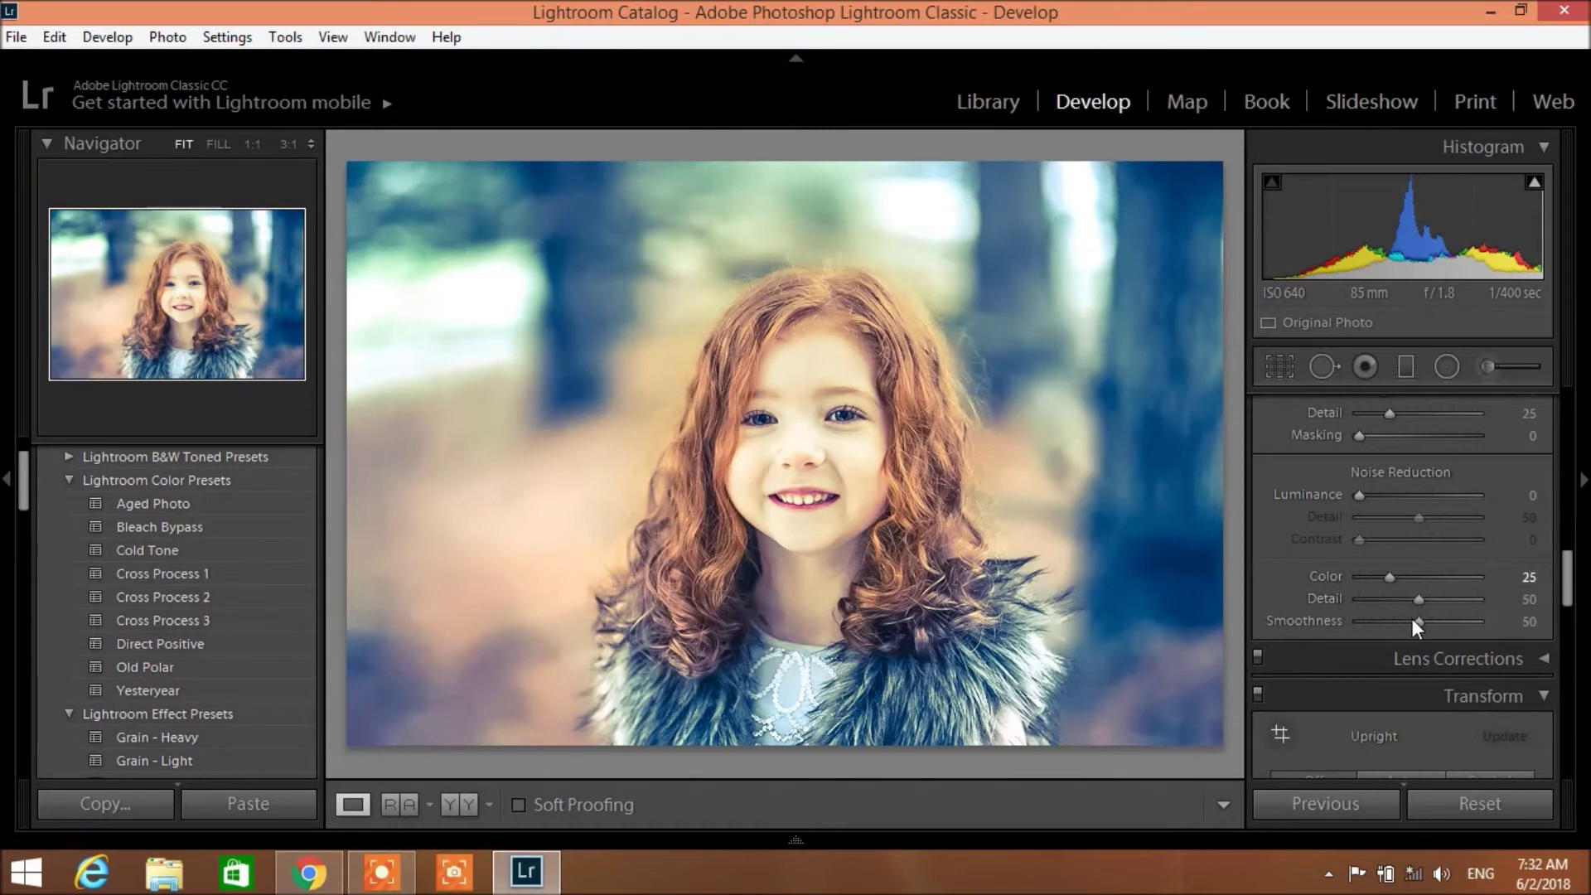
{"action": "left_click_drag", "start_coordinate": [1418, 621], "coordinate": [1438, 622]}
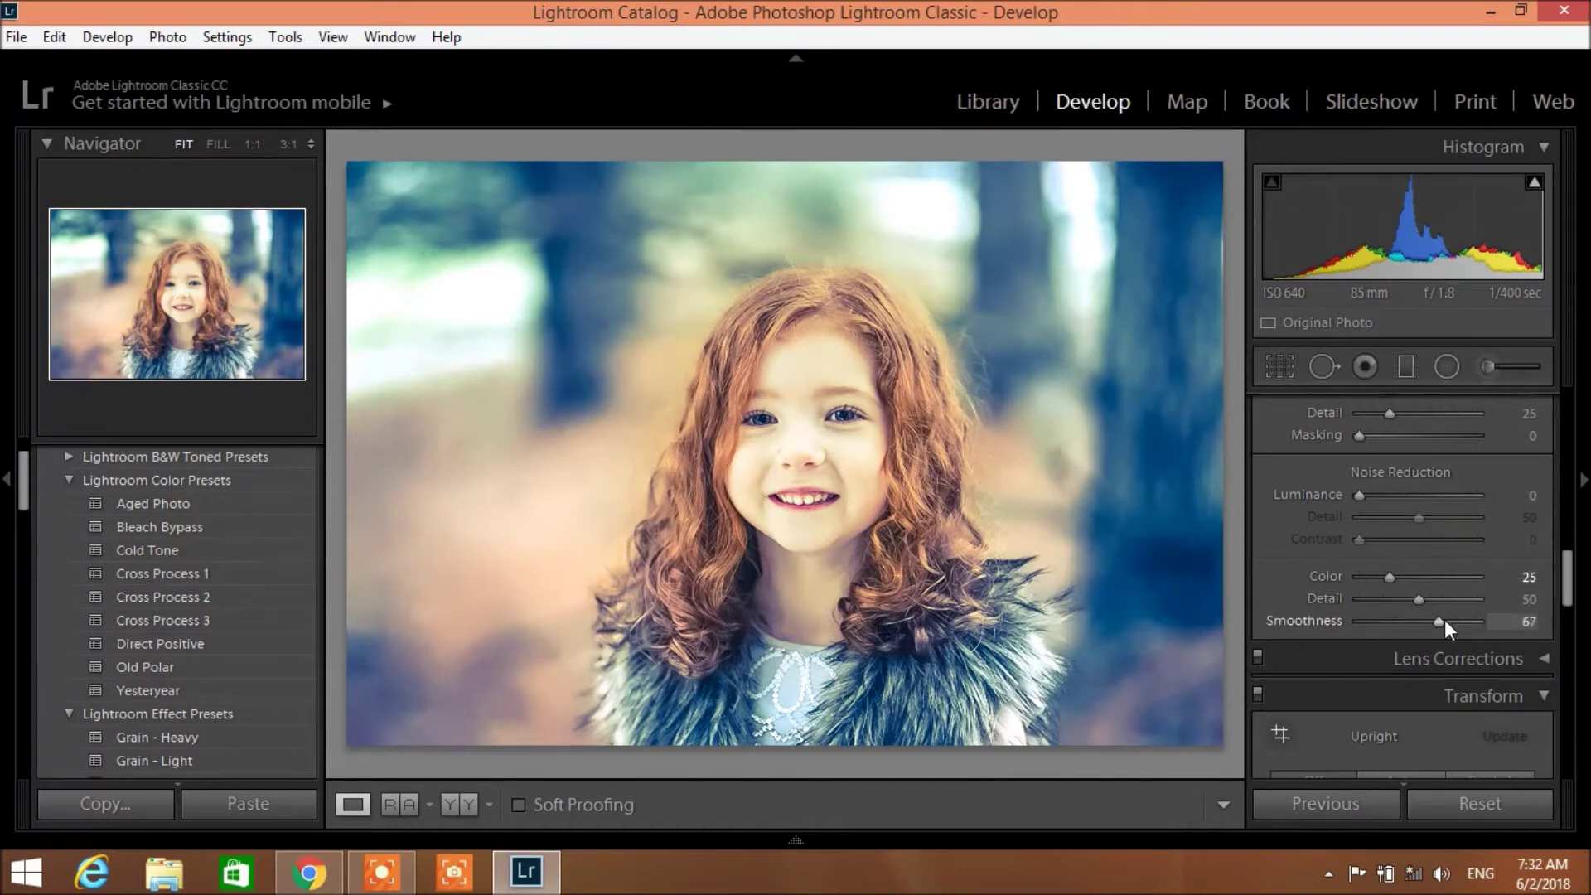
{"action": "scroll", "coordinate": [1433, 545], "scroll_direction": "down", "scroll_amount": 3}
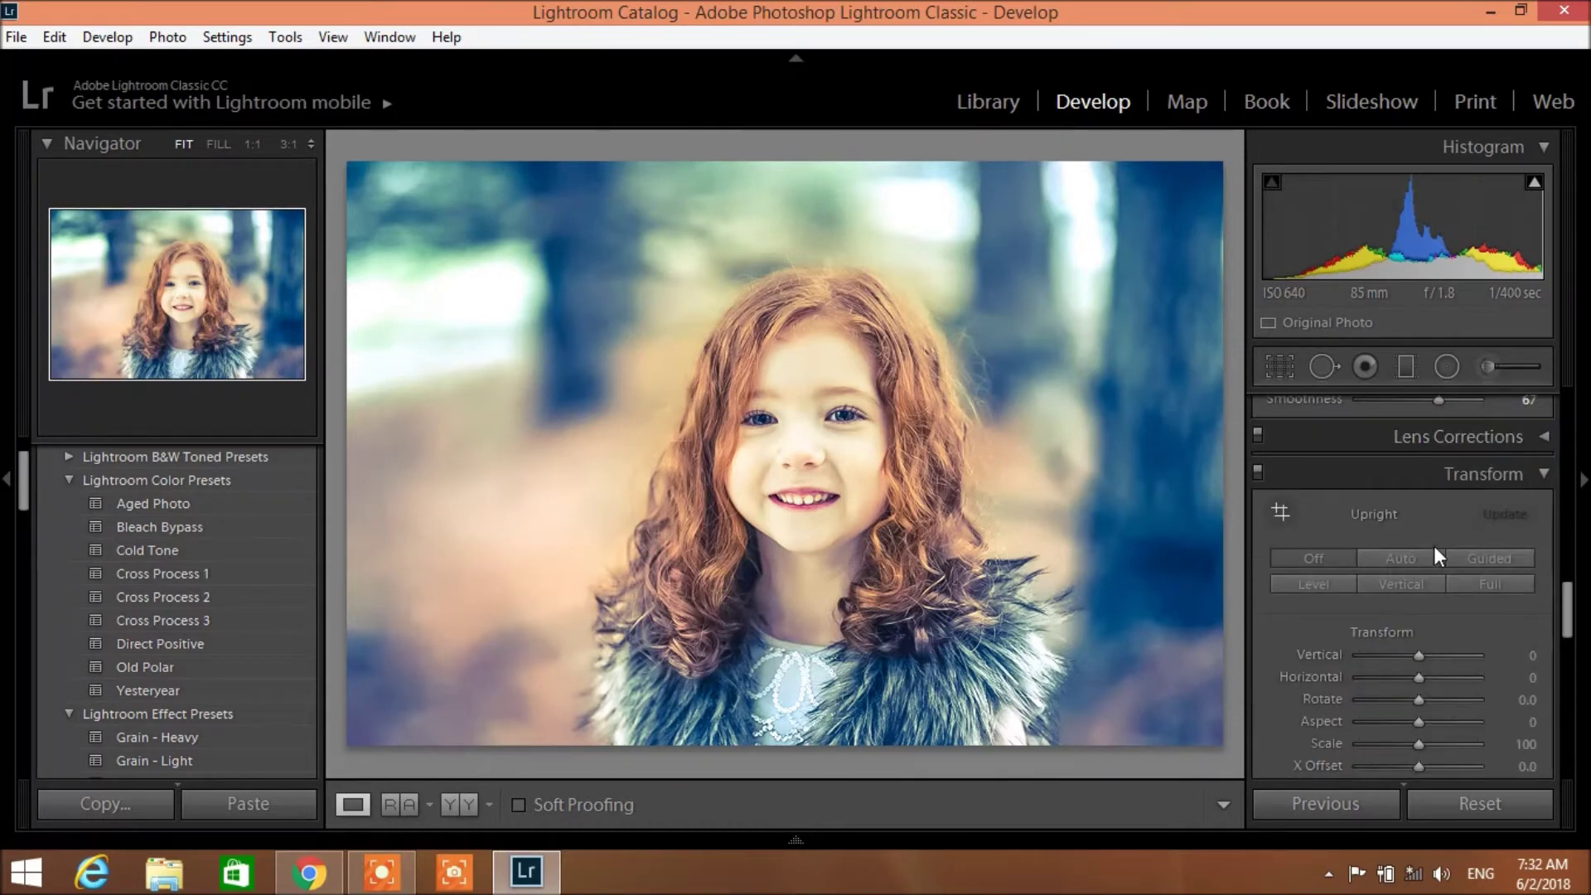
{"action": "scroll", "coordinate": [1433, 547], "scroll_direction": "down", "scroll_amount": 3}
{"action": "scroll", "coordinate": [1432, 547], "scroll_direction": "down", "scroll_amount": 3}
{"action": "scroll", "coordinate": [1432, 547], "scroll_direction": "down", "scroll_amount": 2}
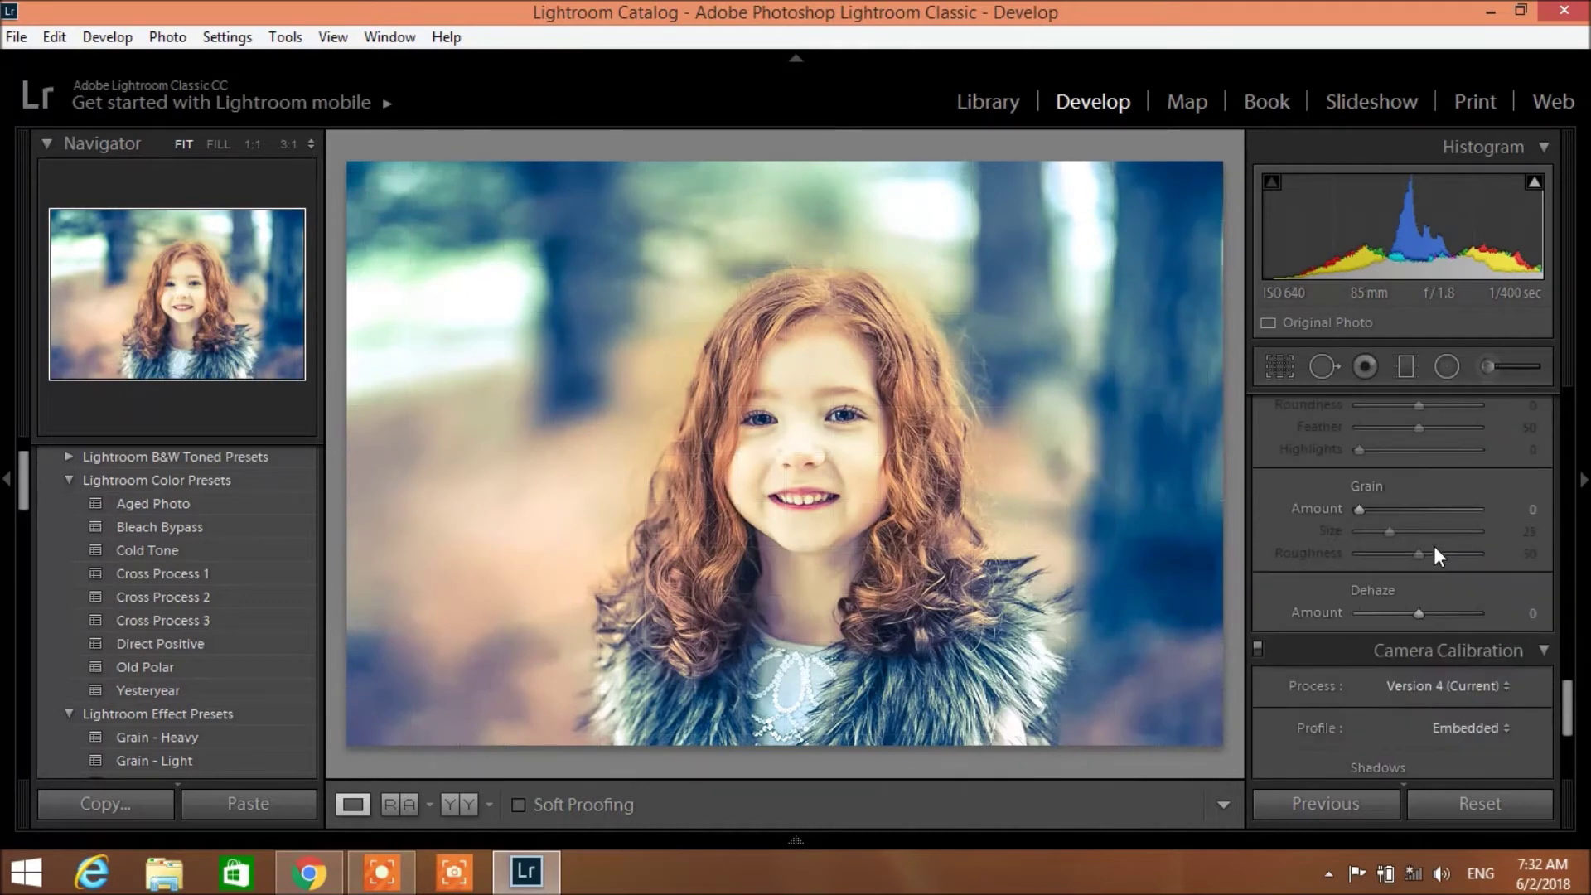
{"action": "scroll", "coordinate": [1432, 546], "scroll_direction": "down", "scroll_amount": 4}
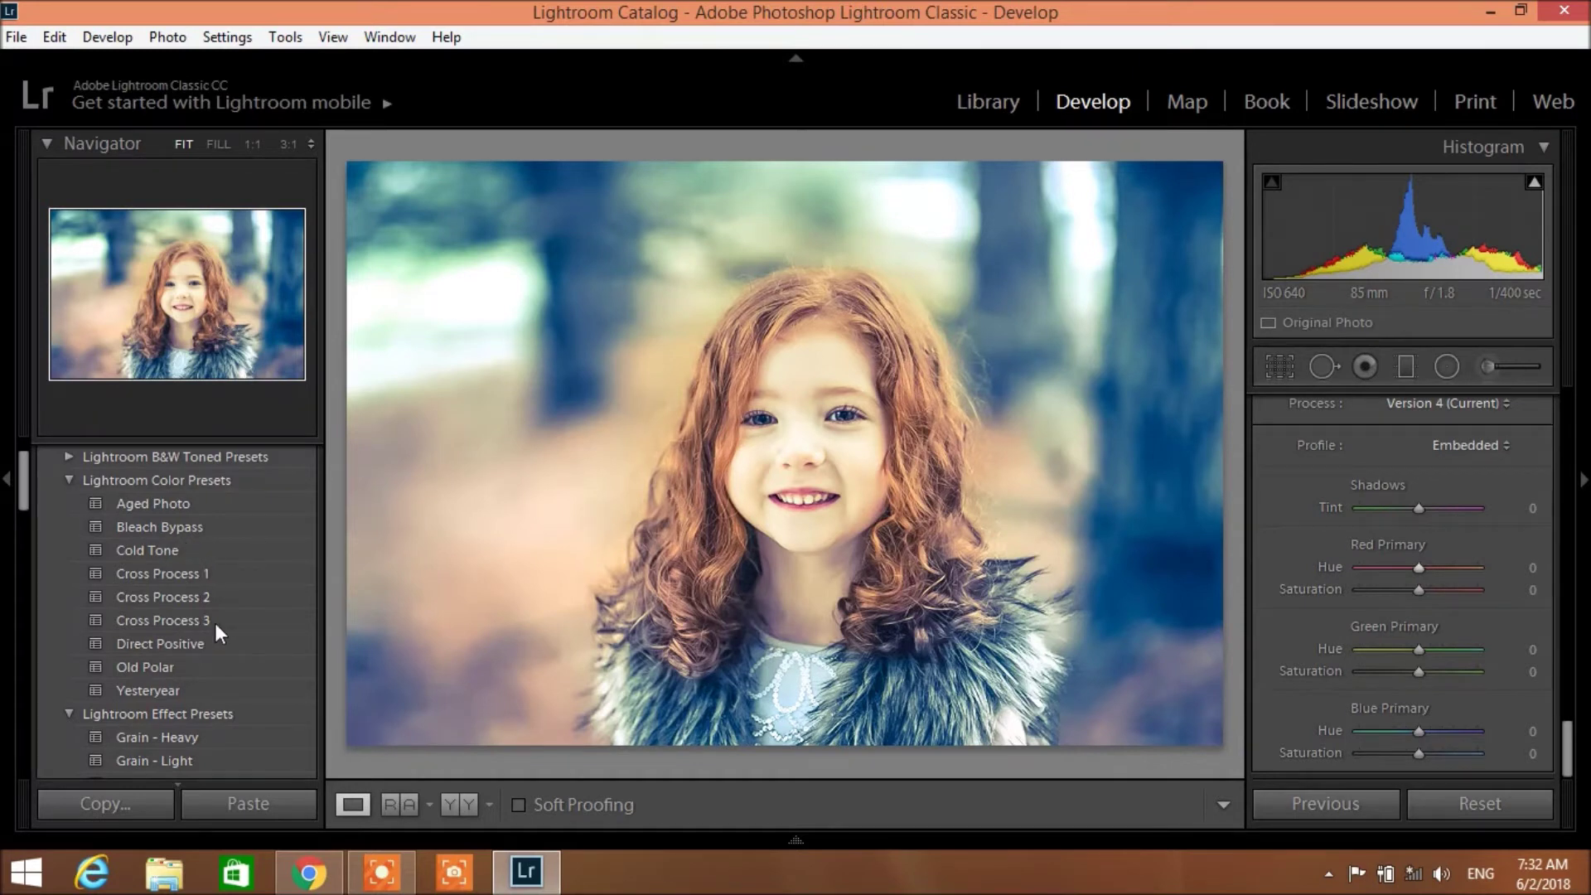
Step: Apply the Snow Season preset from the Snow-Season.lrtemplate preset folder
{"action": "scroll", "coordinate": [217, 630], "scroll_direction": "down", "scroll_amount": 5}
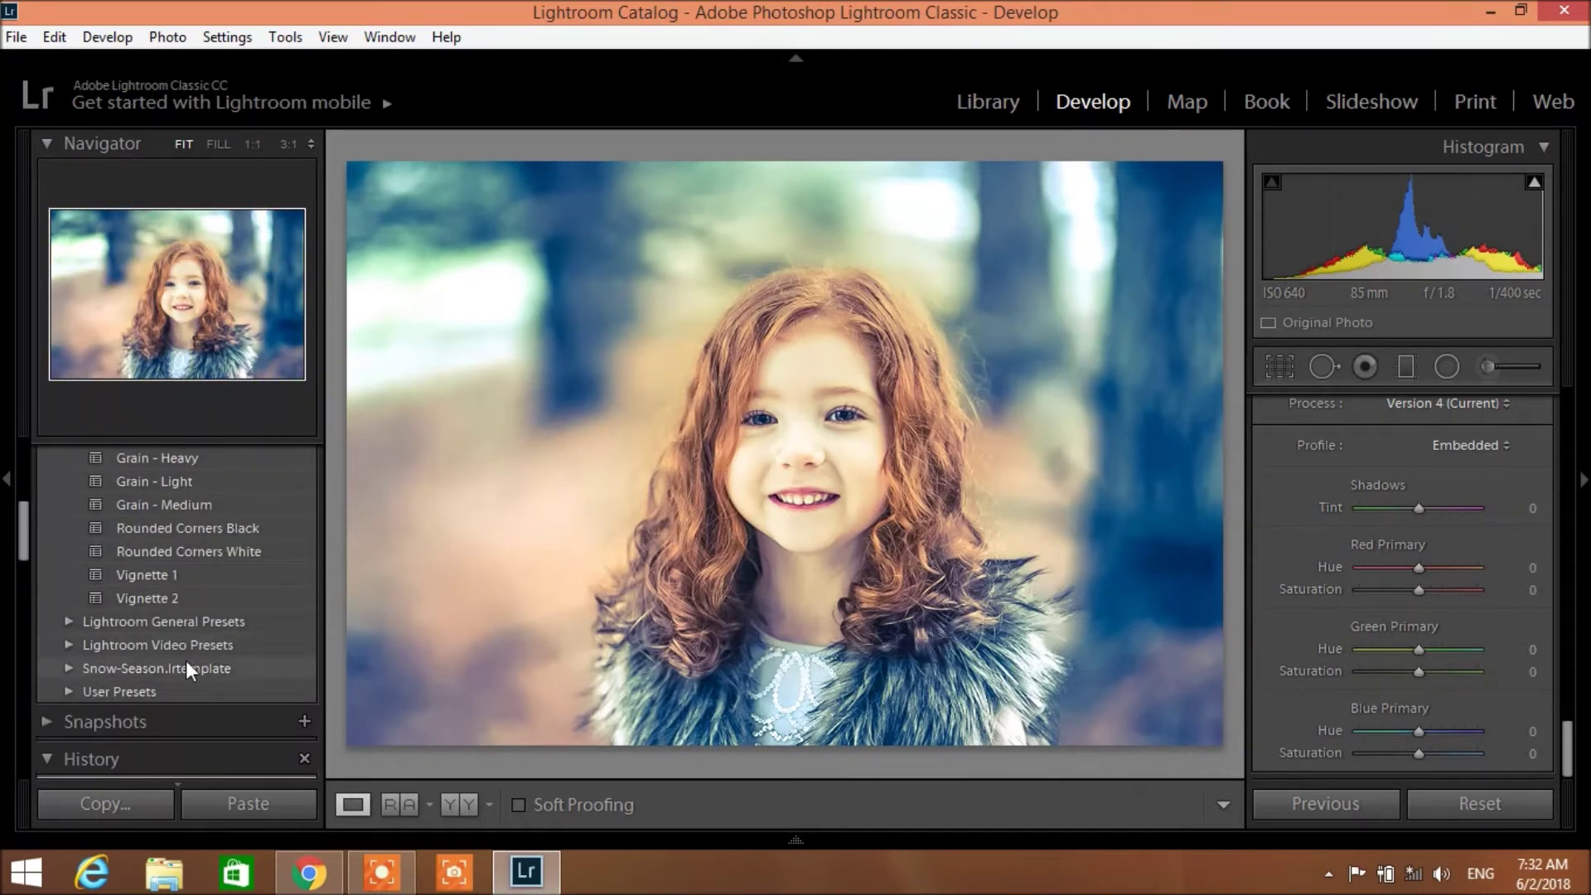
{"action": "left_click", "coordinate": [70, 667]}
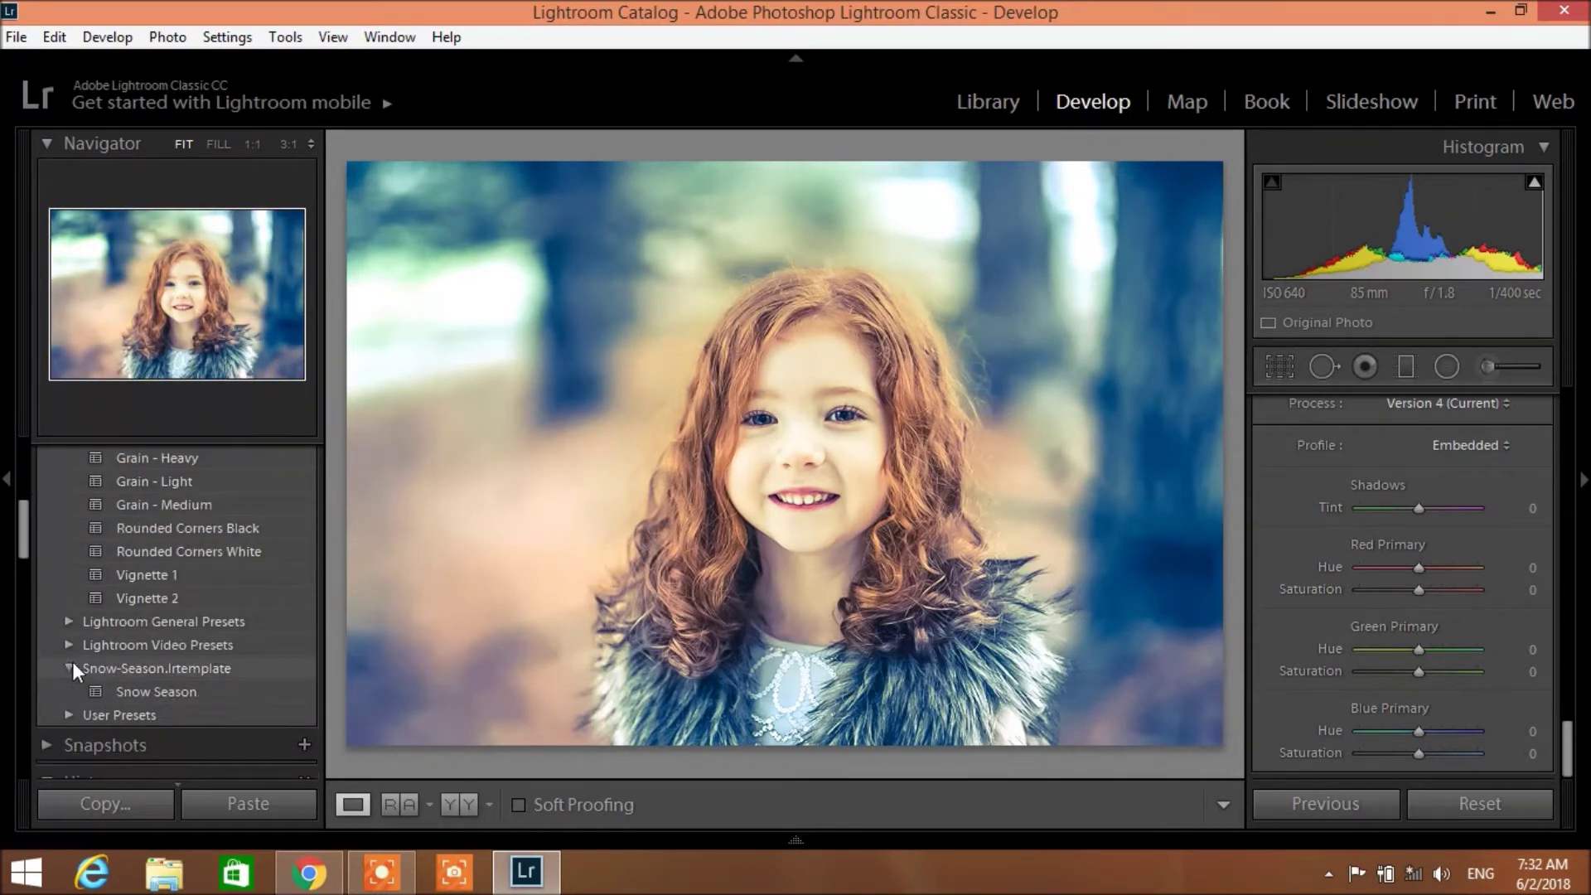
{"action": "left_click", "coordinate": [131, 695]}
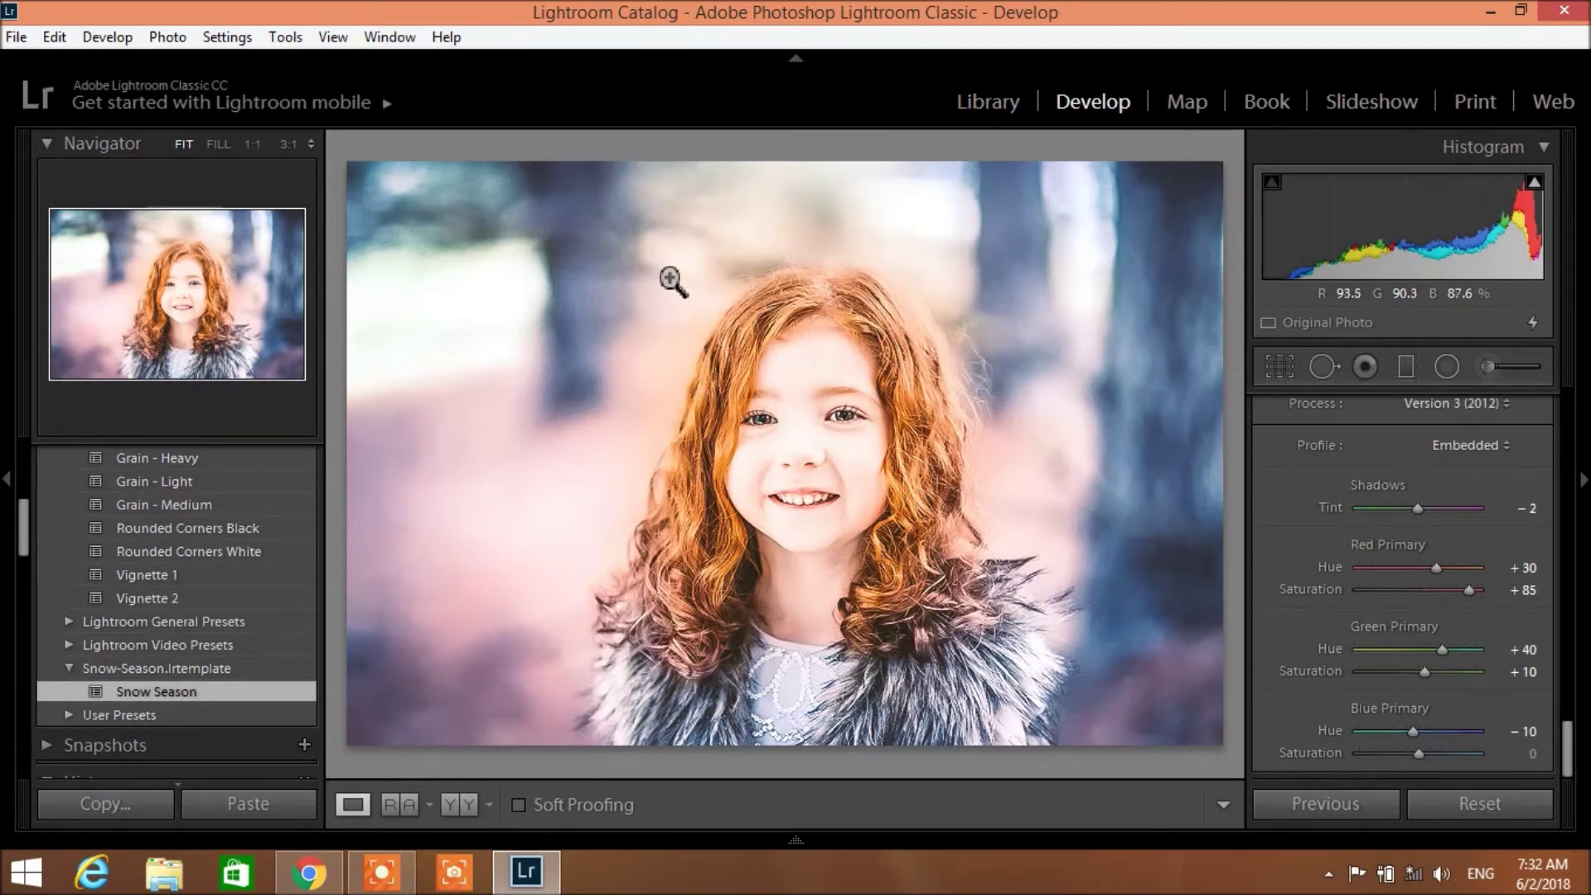
{"action": "scroll", "coordinate": [1373, 538], "scroll_direction": "up", "scroll_amount": 2}
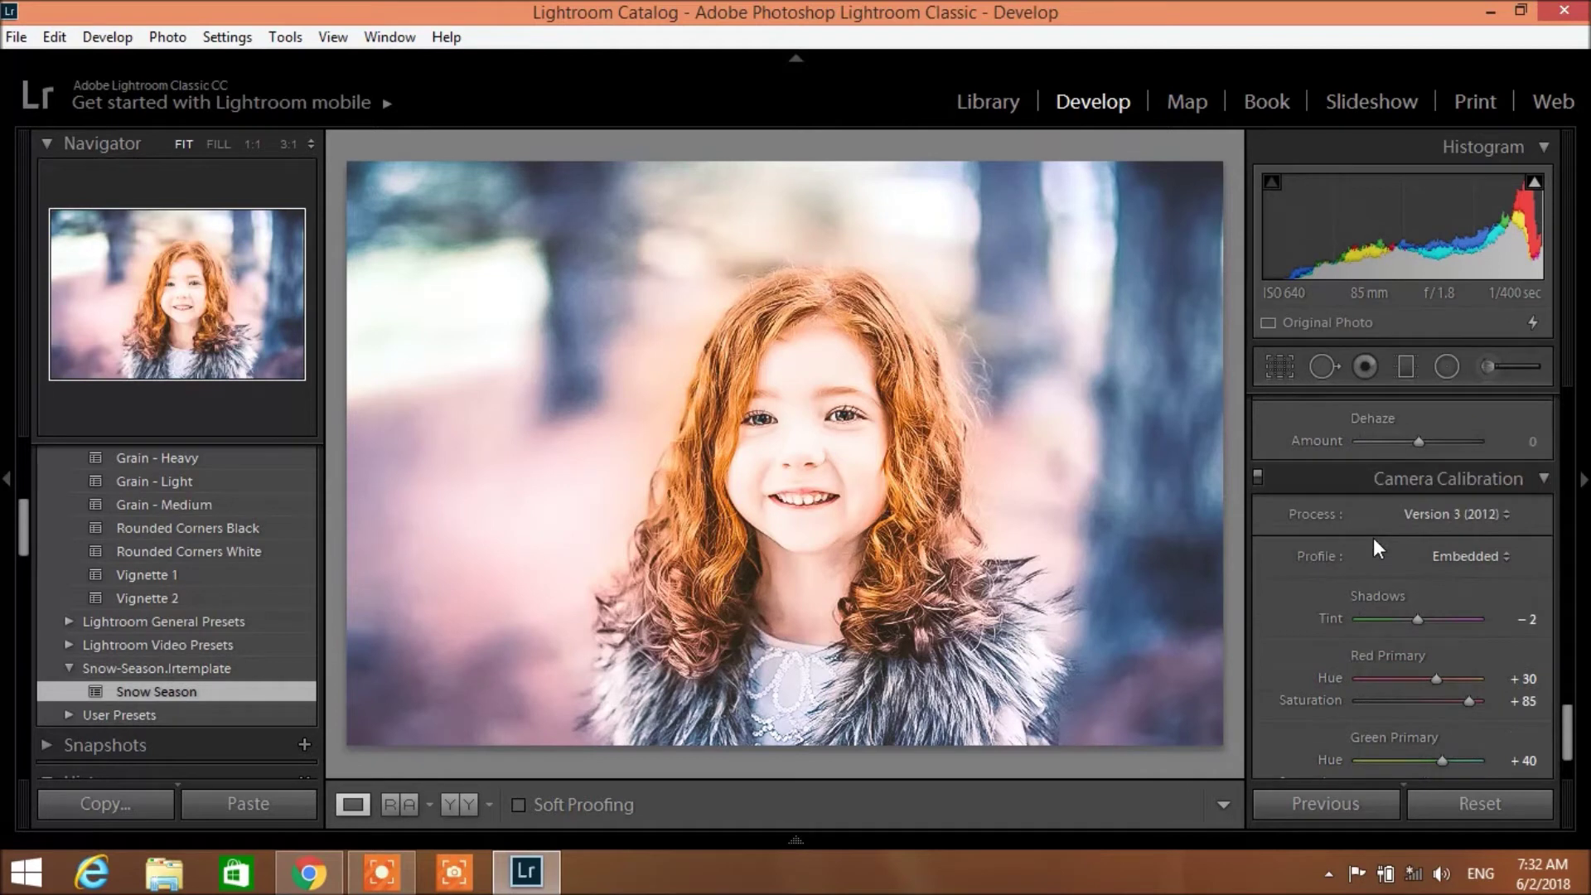
Step: Expand the Basic panel and lower Exposure to +0.10
{"action": "scroll", "coordinate": [1373, 538], "scroll_direction": "up", "scroll_amount": 2}
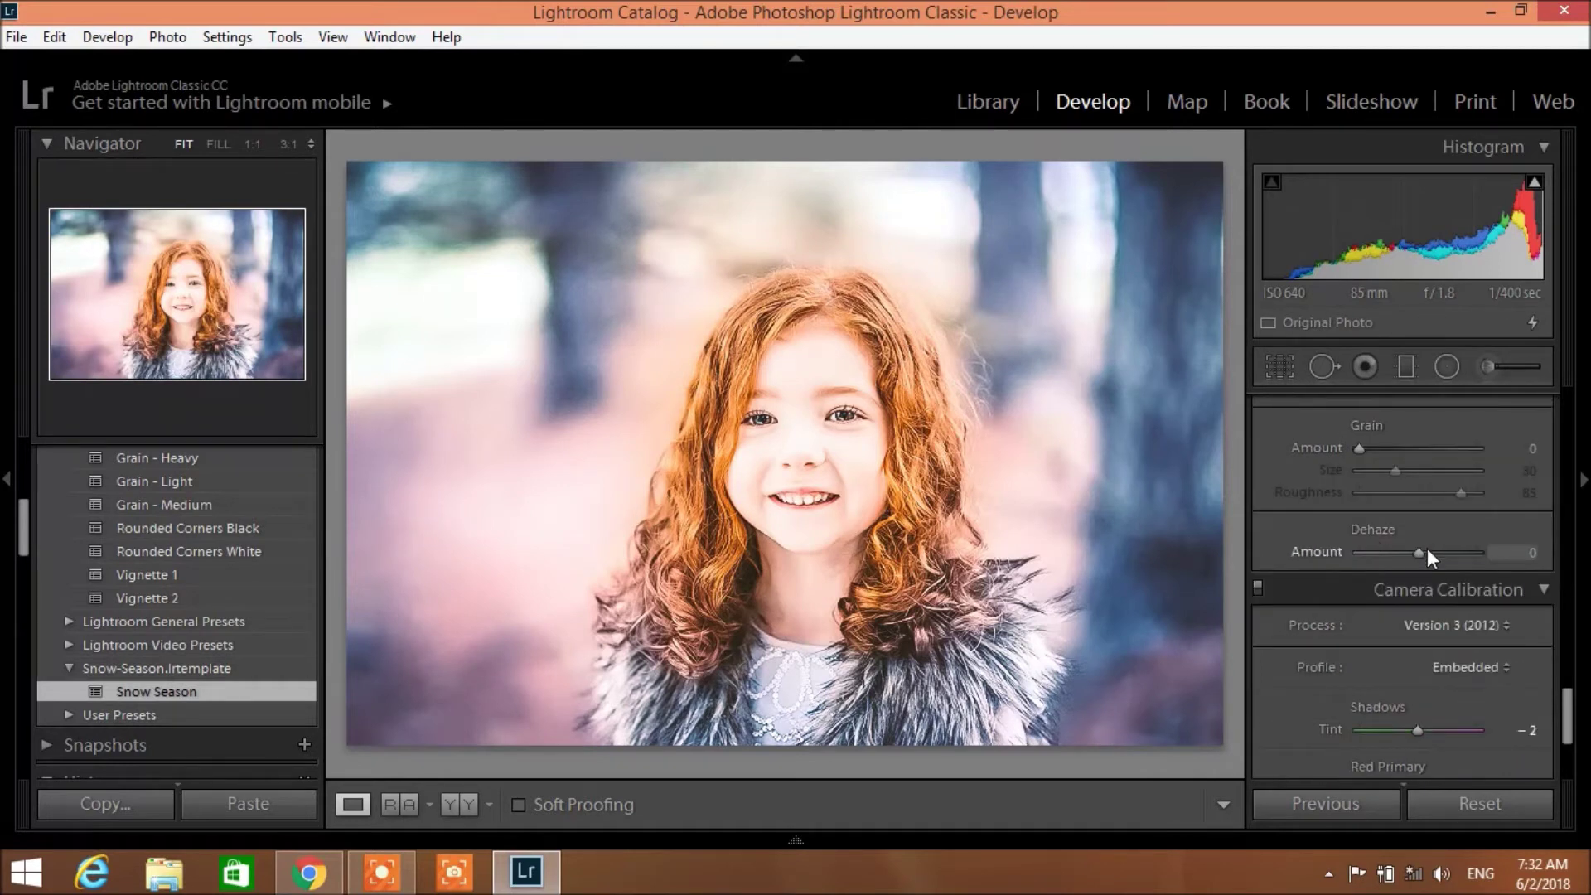
{"action": "scroll", "coordinate": [1420, 549], "scroll_direction": "up", "scroll_amount": 2}
{"action": "scroll", "coordinate": [1416, 550], "scroll_direction": "up", "scroll_amount": 2}
{"action": "scroll", "coordinate": [1415, 551], "scroll_direction": "up", "scroll_amount": 2}
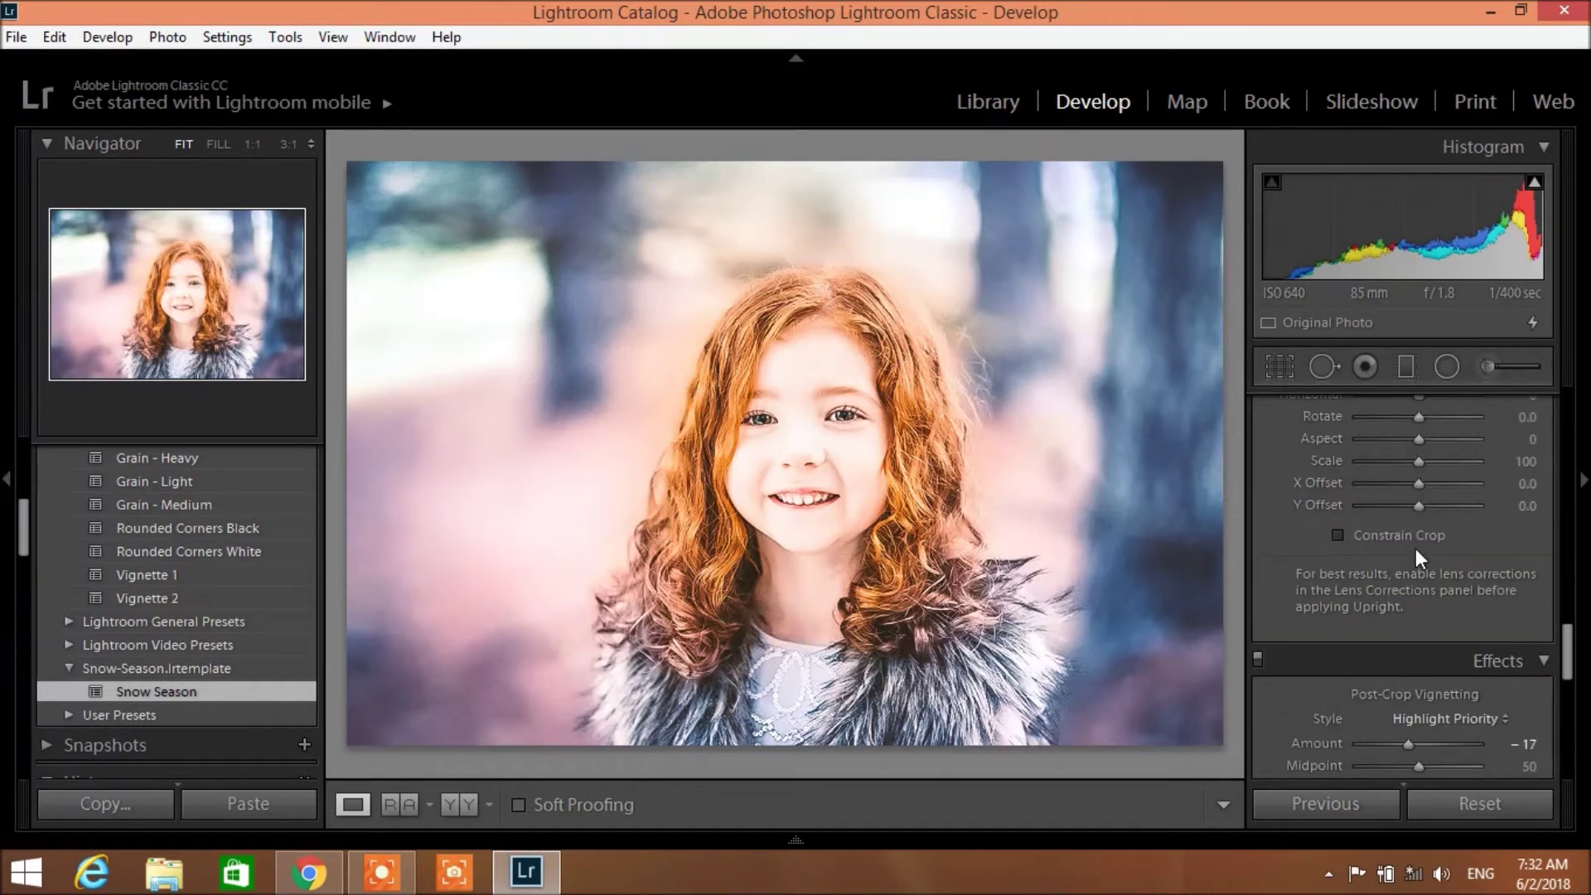
{"action": "scroll", "coordinate": [1415, 548], "scroll_direction": "down", "scroll_amount": 2}
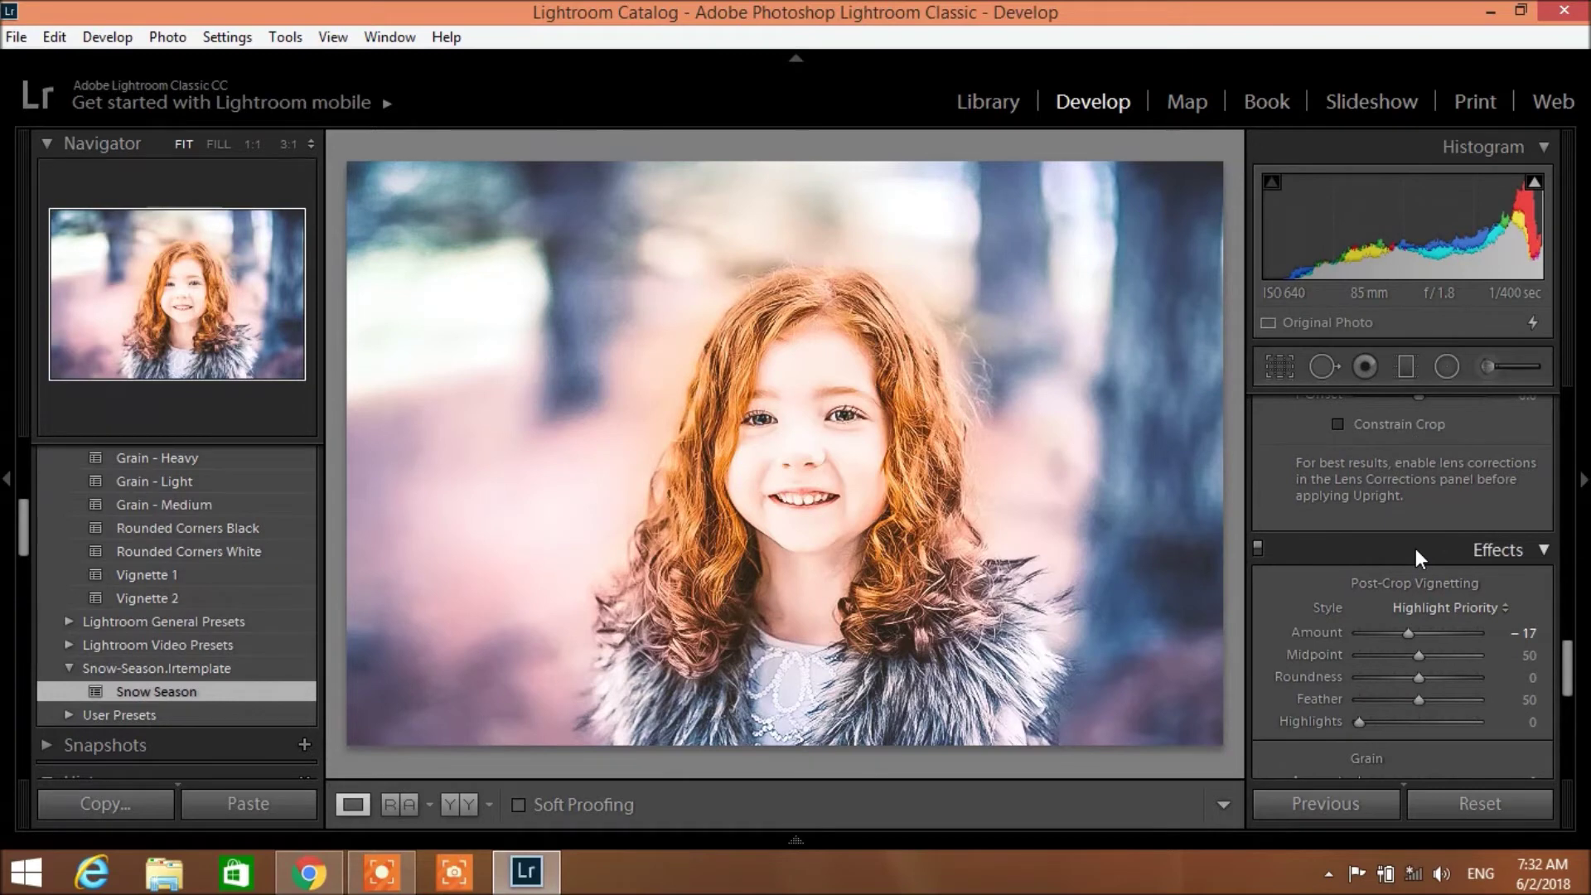
{"action": "scroll", "coordinate": [1415, 548], "scroll_direction": "up", "scroll_amount": 2}
{"action": "scroll", "coordinate": [1415, 547], "scroll_direction": "up", "scroll_amount": 4}
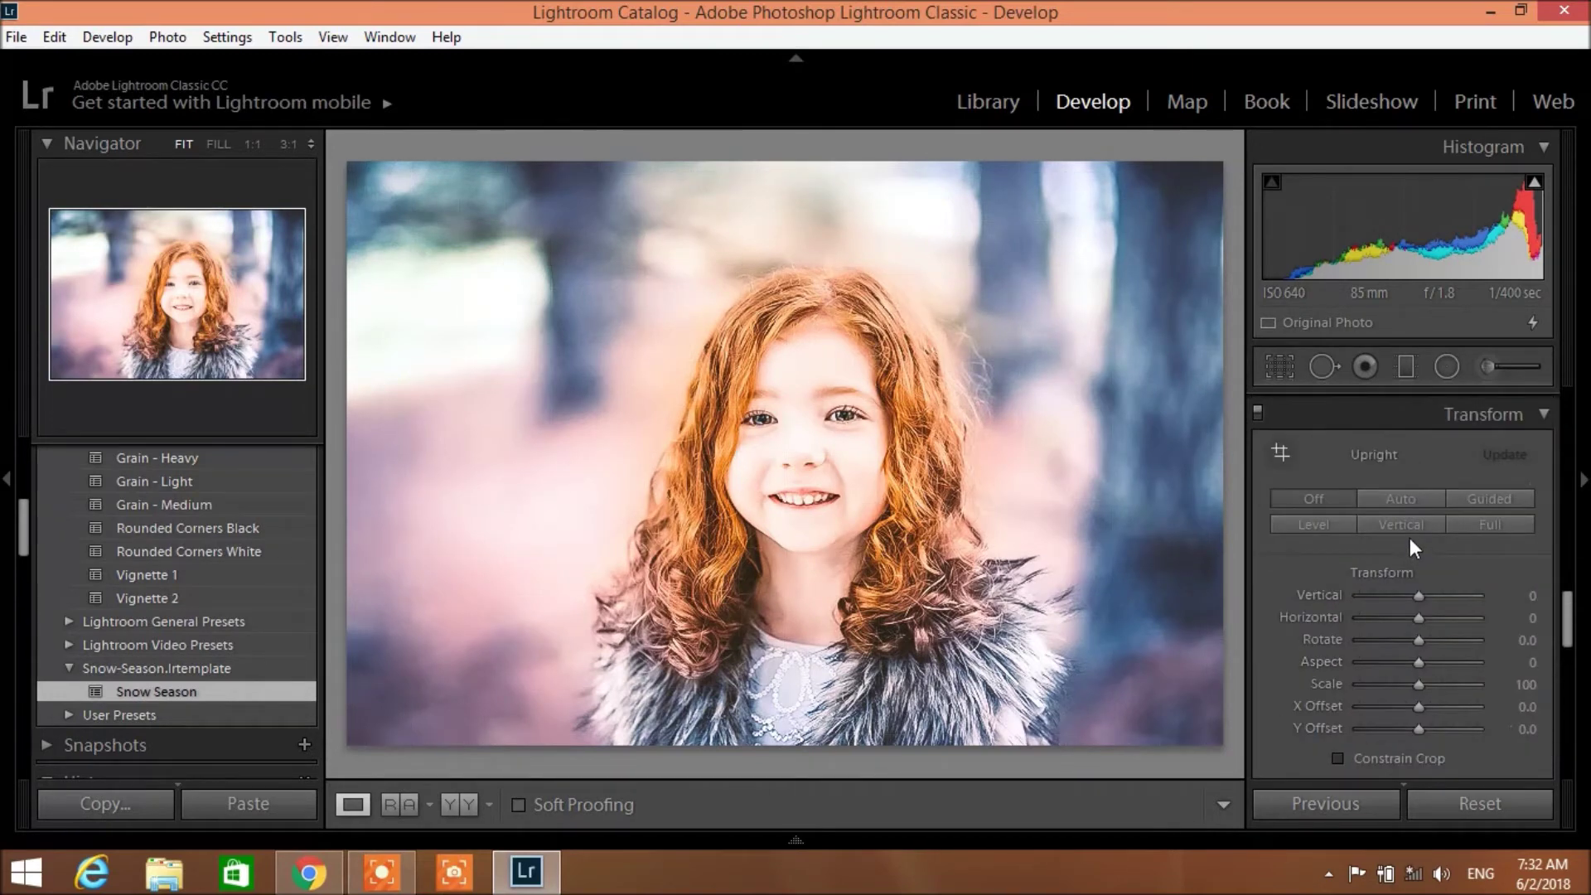
{"action": "scroll", "coordinate": [1410, 536], "scroll_direction": "up", "scroll_amount": 2}
{"action": "scroll", "coordinate": [1413, 509], "scroll_direction": "up", "scroll_amount": 2}
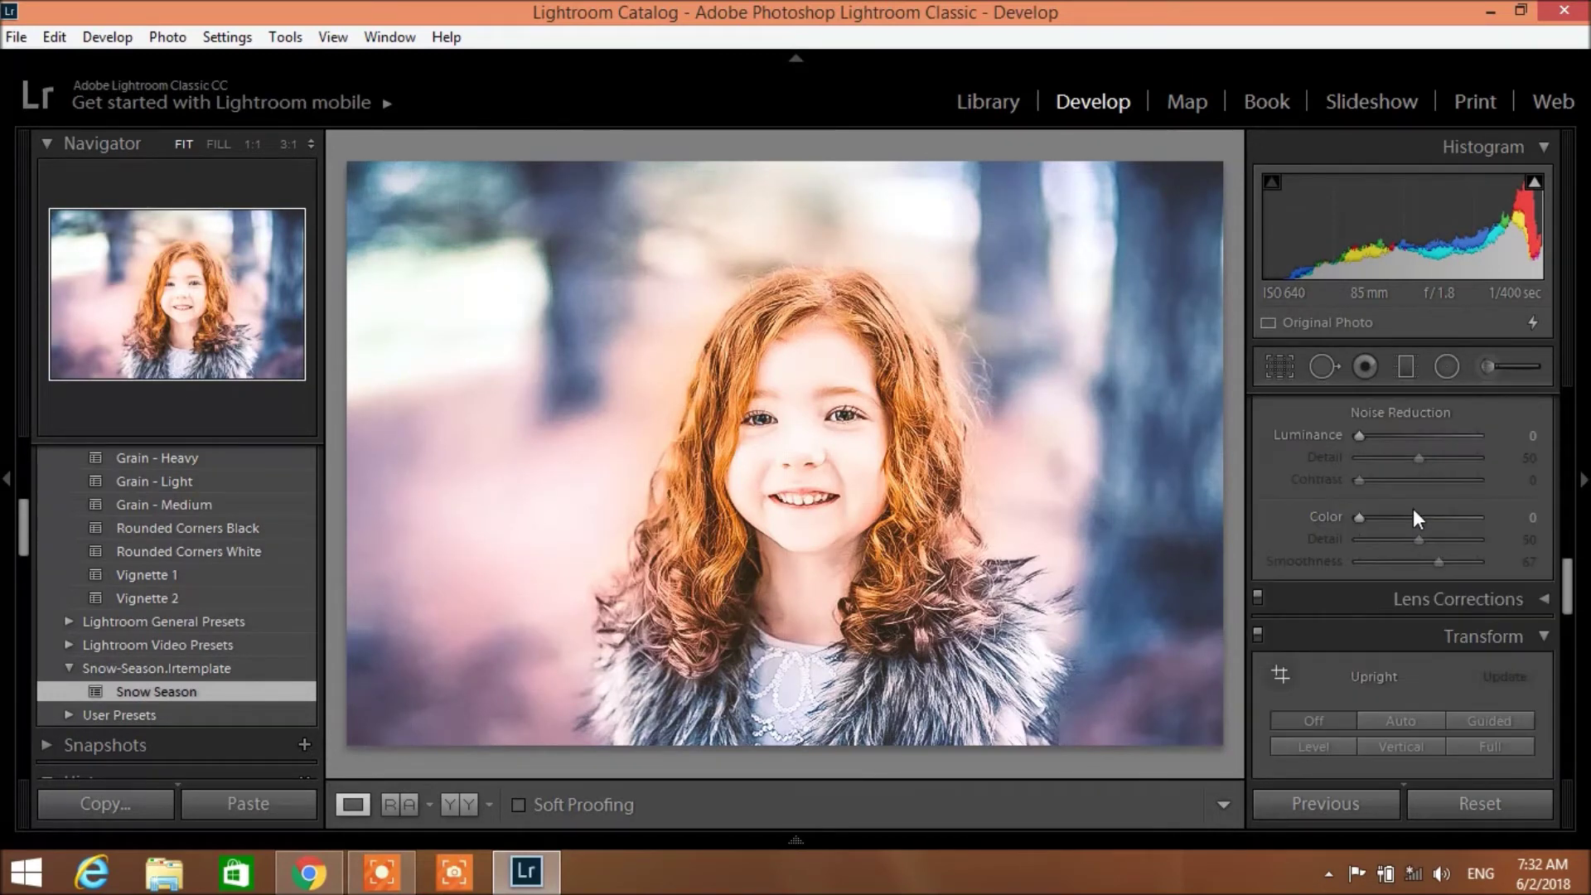
{"action": "scroll", "coordinate": [1413, 508], "scroll_direction": "up", "scroll_amount": 2}
{"action": "scroll", "coordinate": [1421, 568], "scroll_direction": "up", "scroll_amount": 2}
{"action": "scroll", "coordinate": [1420, 568], "scroll_direction": "up", "scroll_amount": 2}
{"action": "scroll", "coordinate": [1420, 568], "scroll_direction": "up", "scroll_amount": 2}
{"action": "scroll", "coordinate": [1421, 566], "scroll_direction": "up", "scroll_amount": 2}
{"action": "scroll", "coordinate": [1421, 566], "scroll_direction": "up", "scroll_amount": 2}
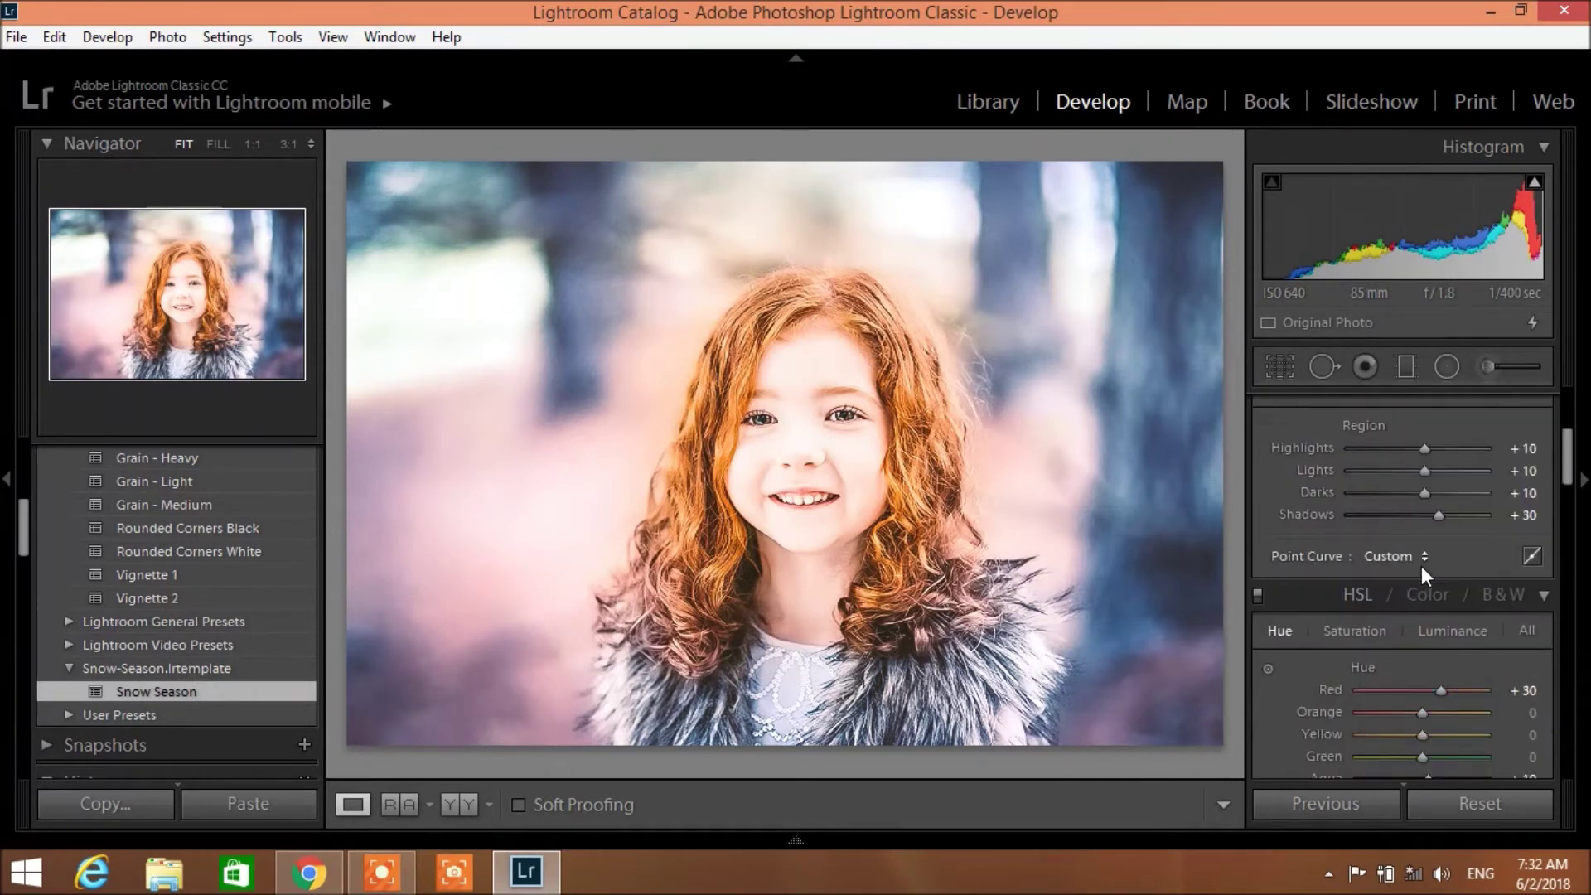
{"action": "scroll", "coordinate": [1421, 565], "scroll_direction": "up", "scroll_amount": 2}
{"action": "scroll", "coordinate": [1421, 567], "scroll_direction": "up", "scroll_amount": 1}
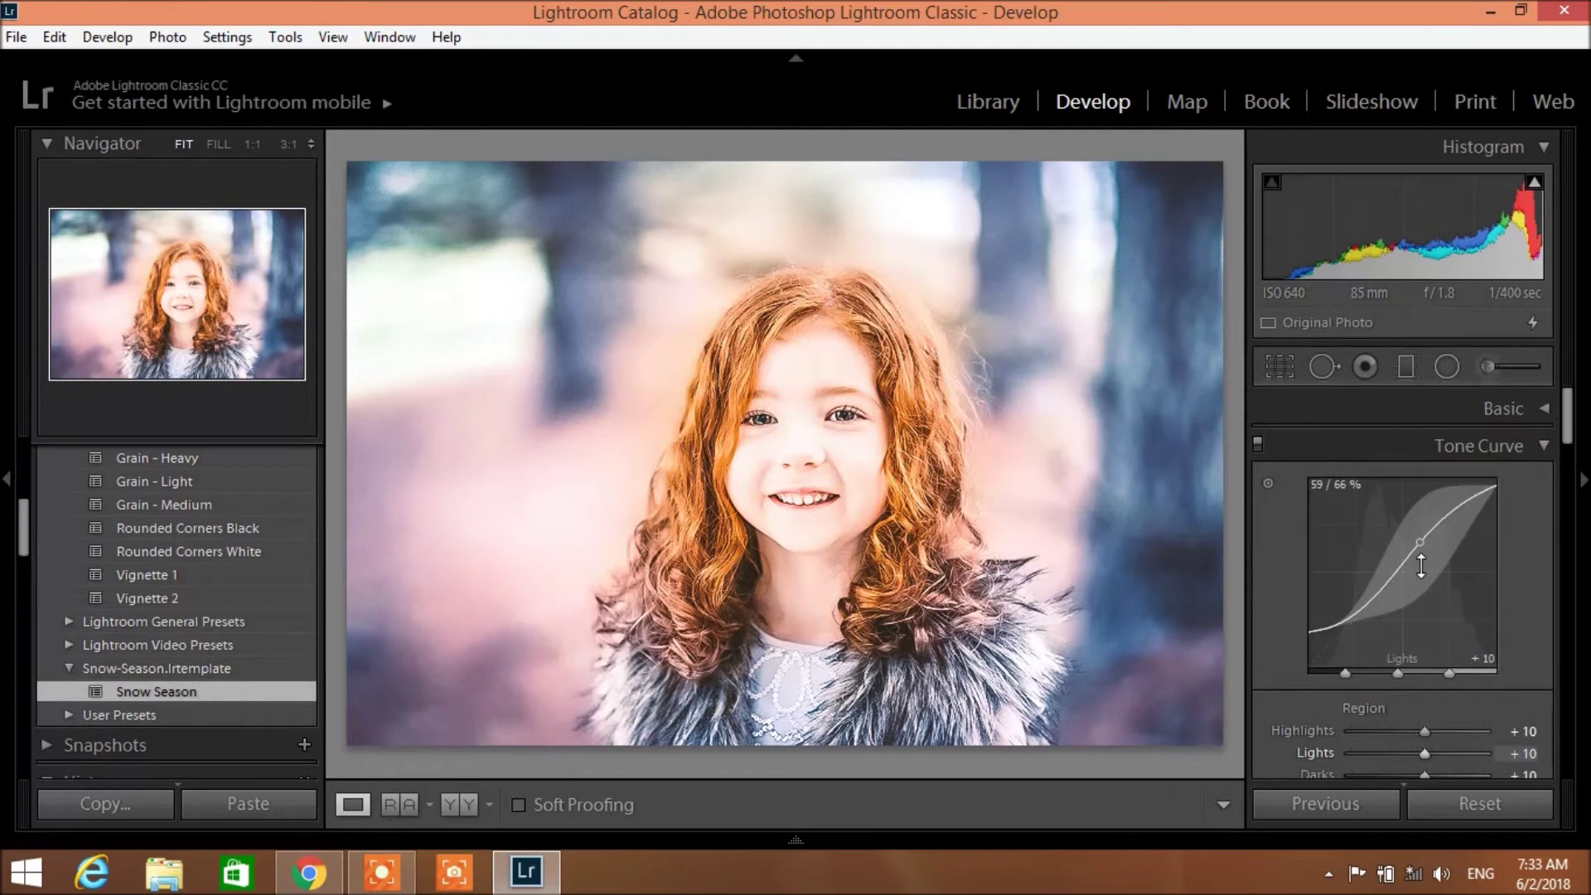
{"action": "left_click", "coordinate": [1533, 404]}
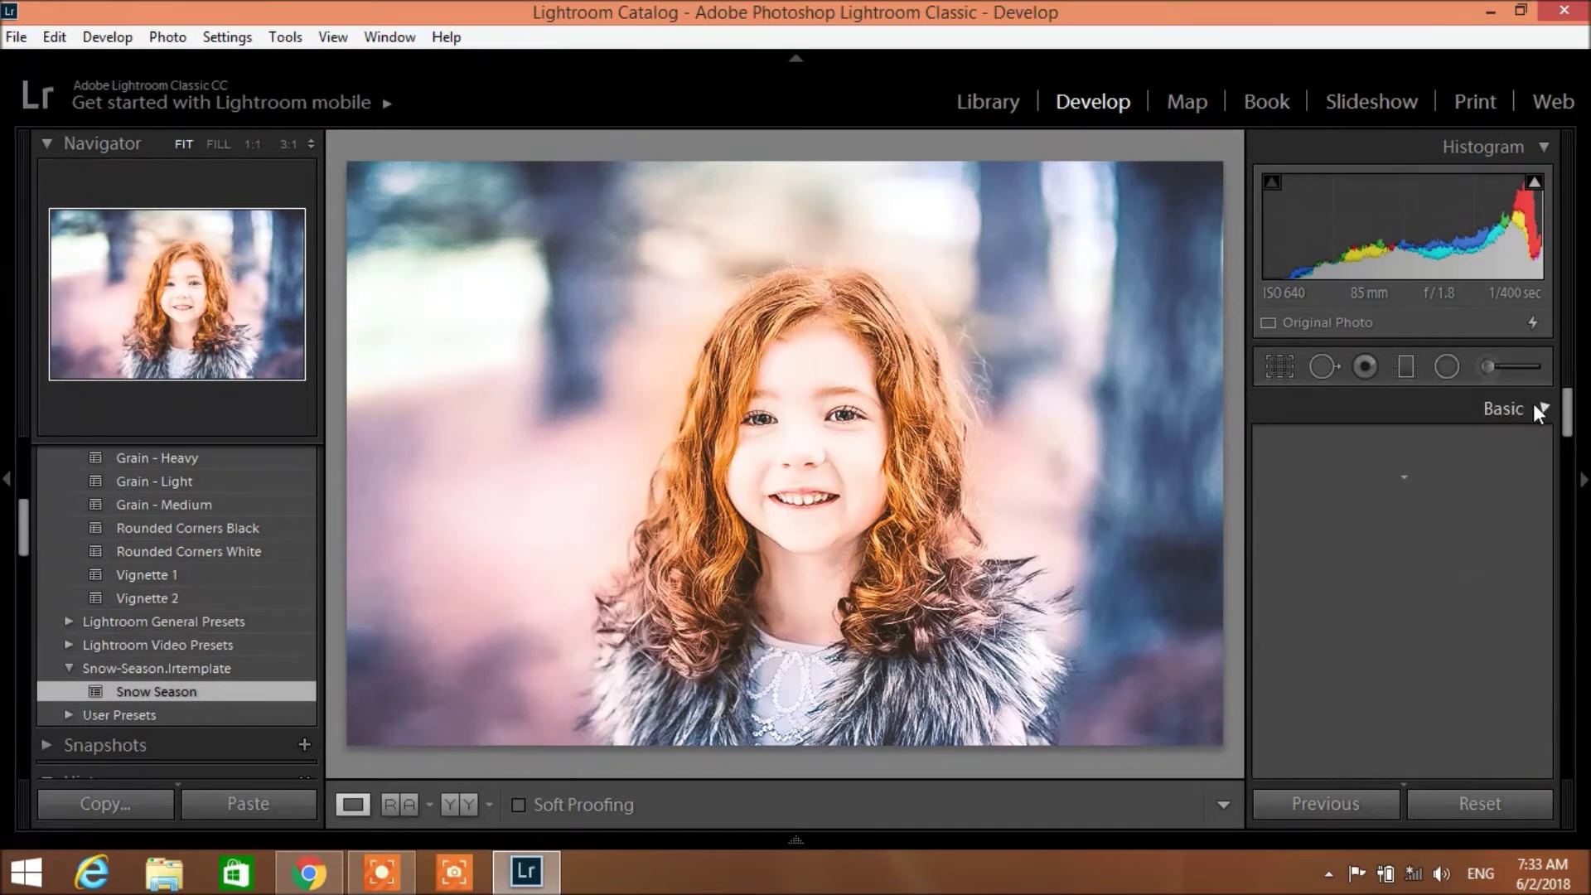
{"action": "scroll", "coordinate": [1465, 491], "scroll_direction": "down", "scroll_amount": 3}
{"action": "scroll", "coordinate": [1465, 492], "scroll_direction": "up", "scroll_amount": 3}
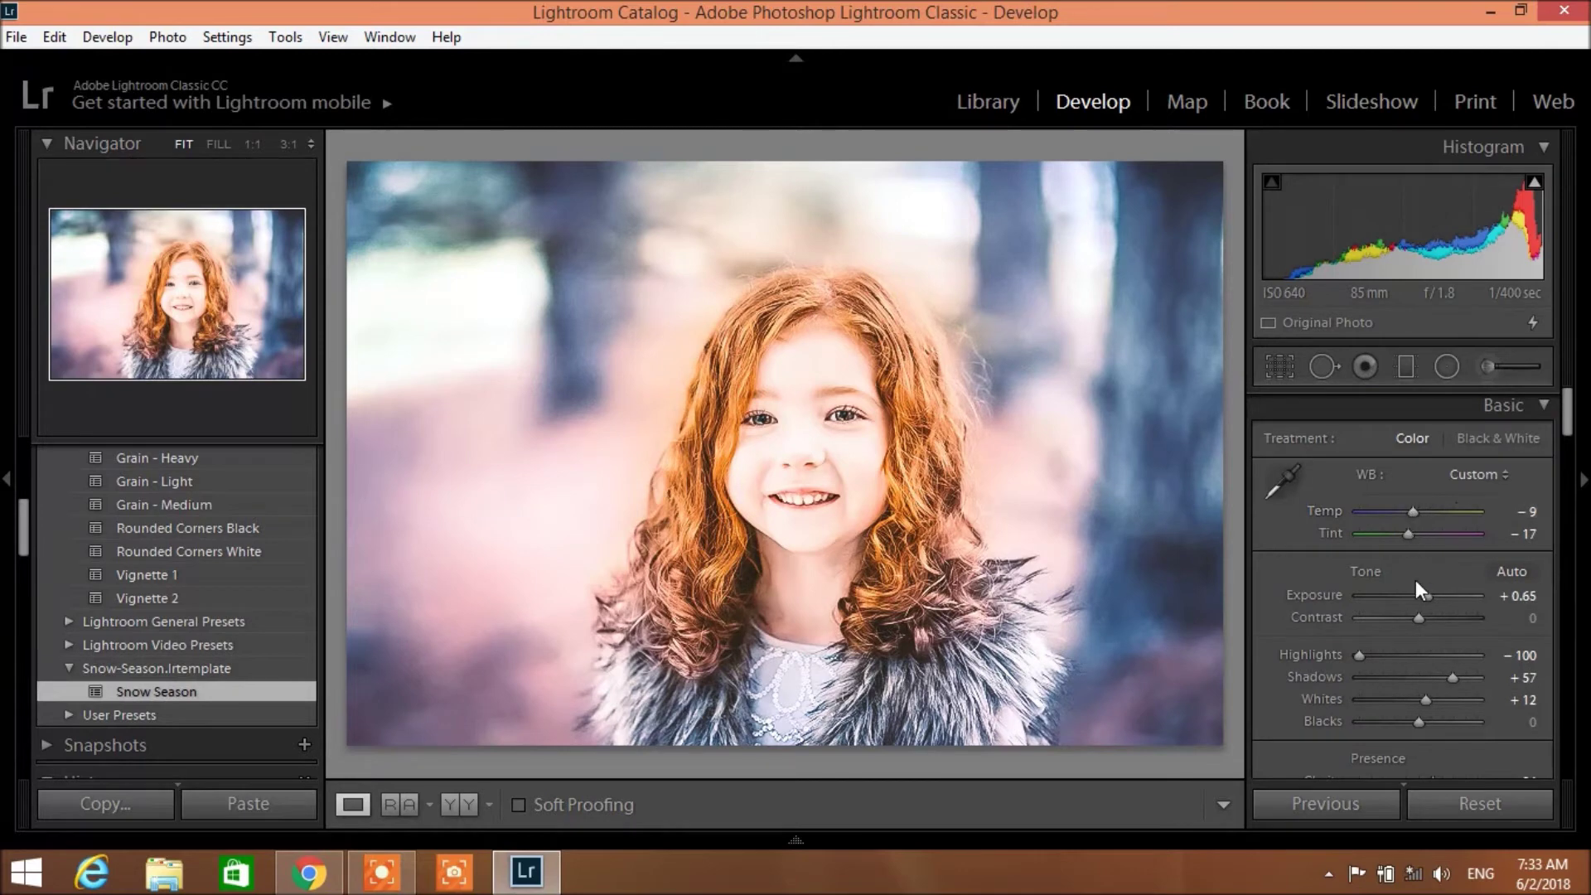
{"action": "left_click_drag", "start_coordinate": [1426, 596], "coordinate": [1413, 597]}
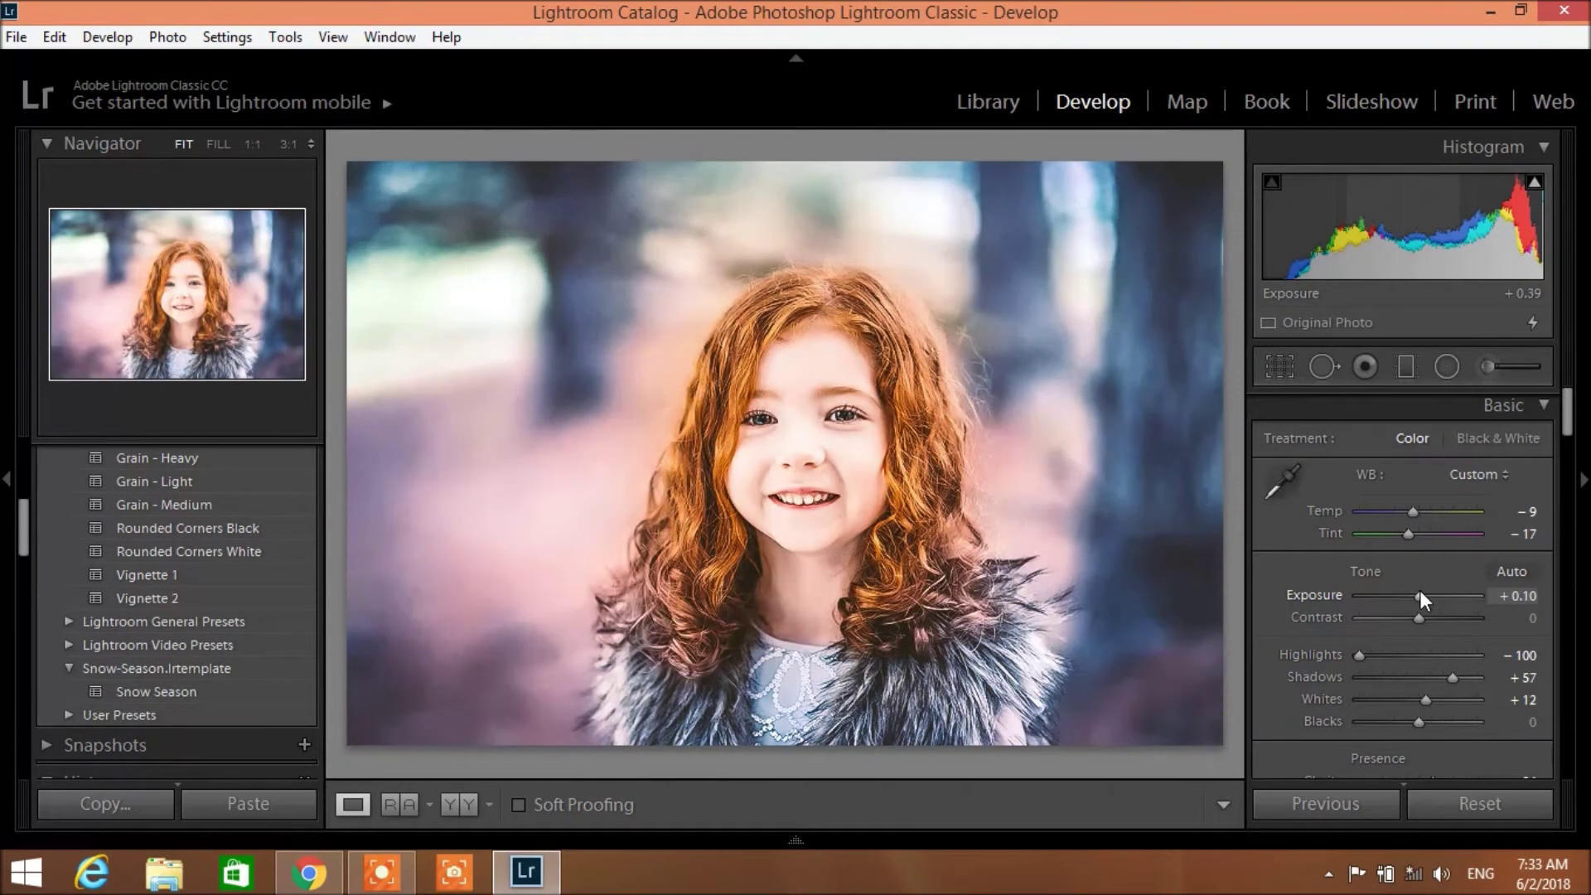
Step: Cool Temp to −35 and set Highlights −51, Shadows +16 and Whites +25
{"action": "left_click", "coordinate": [1412, 512]}
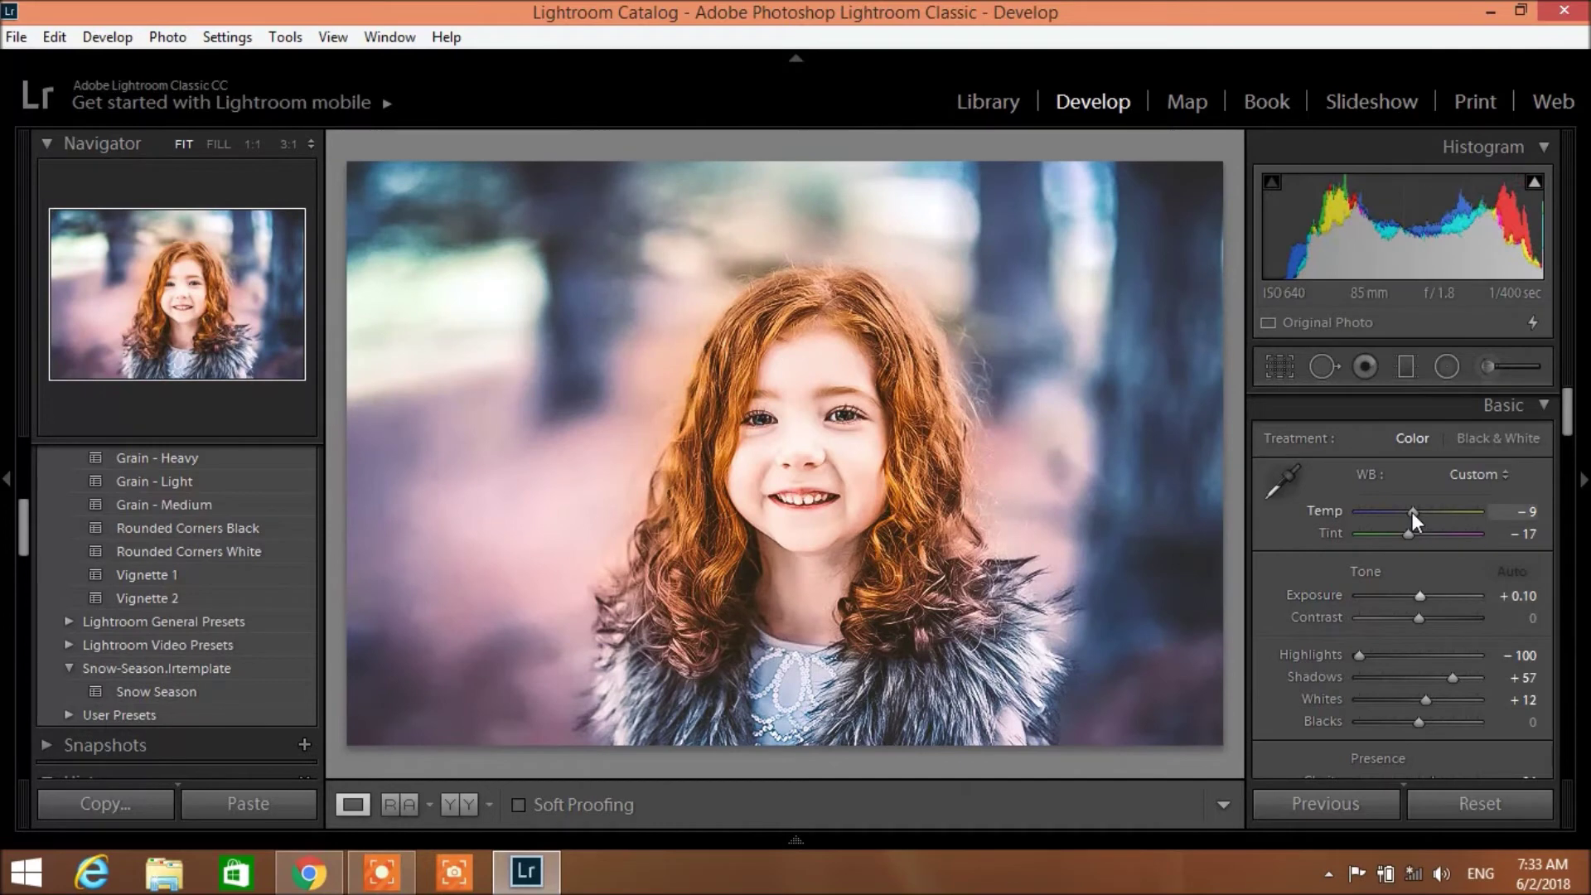
{"action": "key", "text": "shift+Down"}
{"action": "key", "text": "shift+Down"}
{"action": "key", "text": "shift+Down"}
{"action": "key", "text": "shift+Down"}
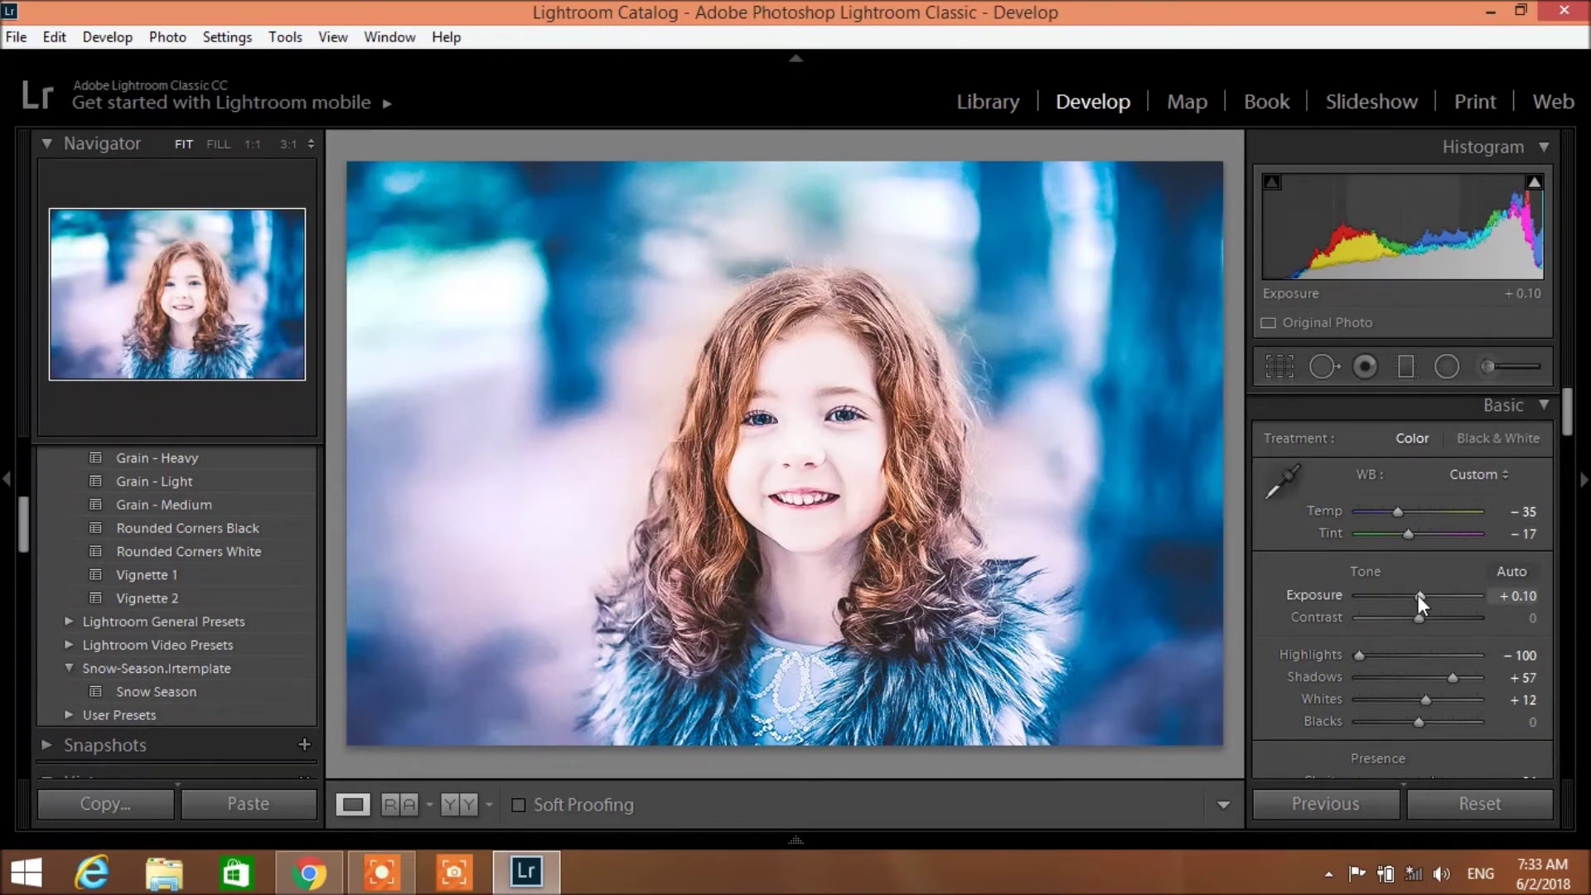
{"action": "left_click_drag", "start_coordinate": [1366, 655], "coordinate": [1451, 666]}
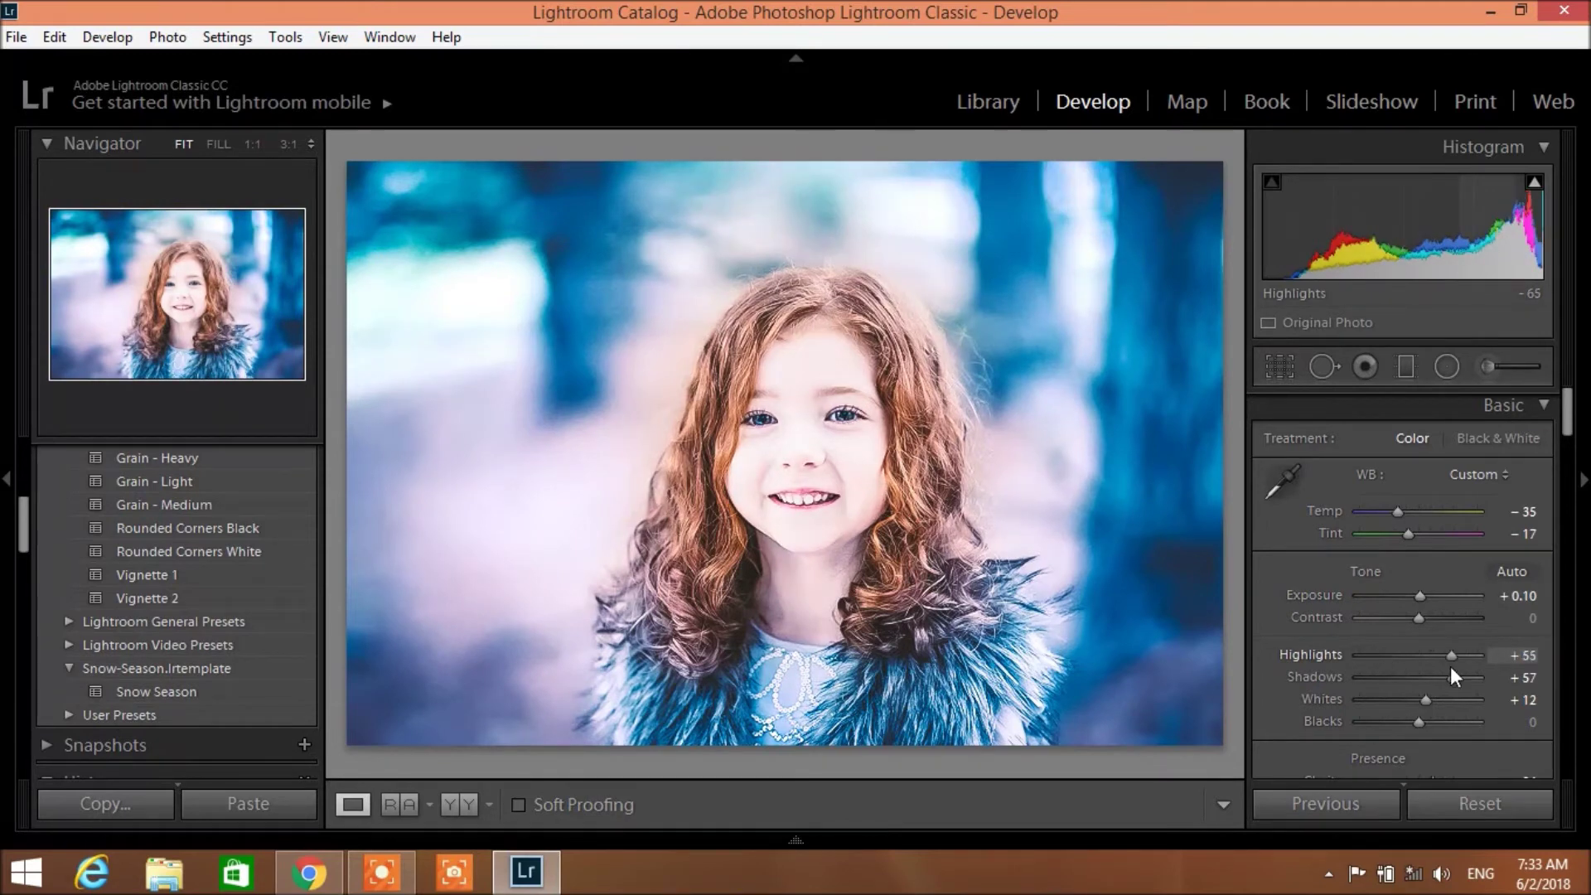
{"action": "left_click_drag", "start_coordinate": [1450, 666], "coordinate": [1406, 666]}
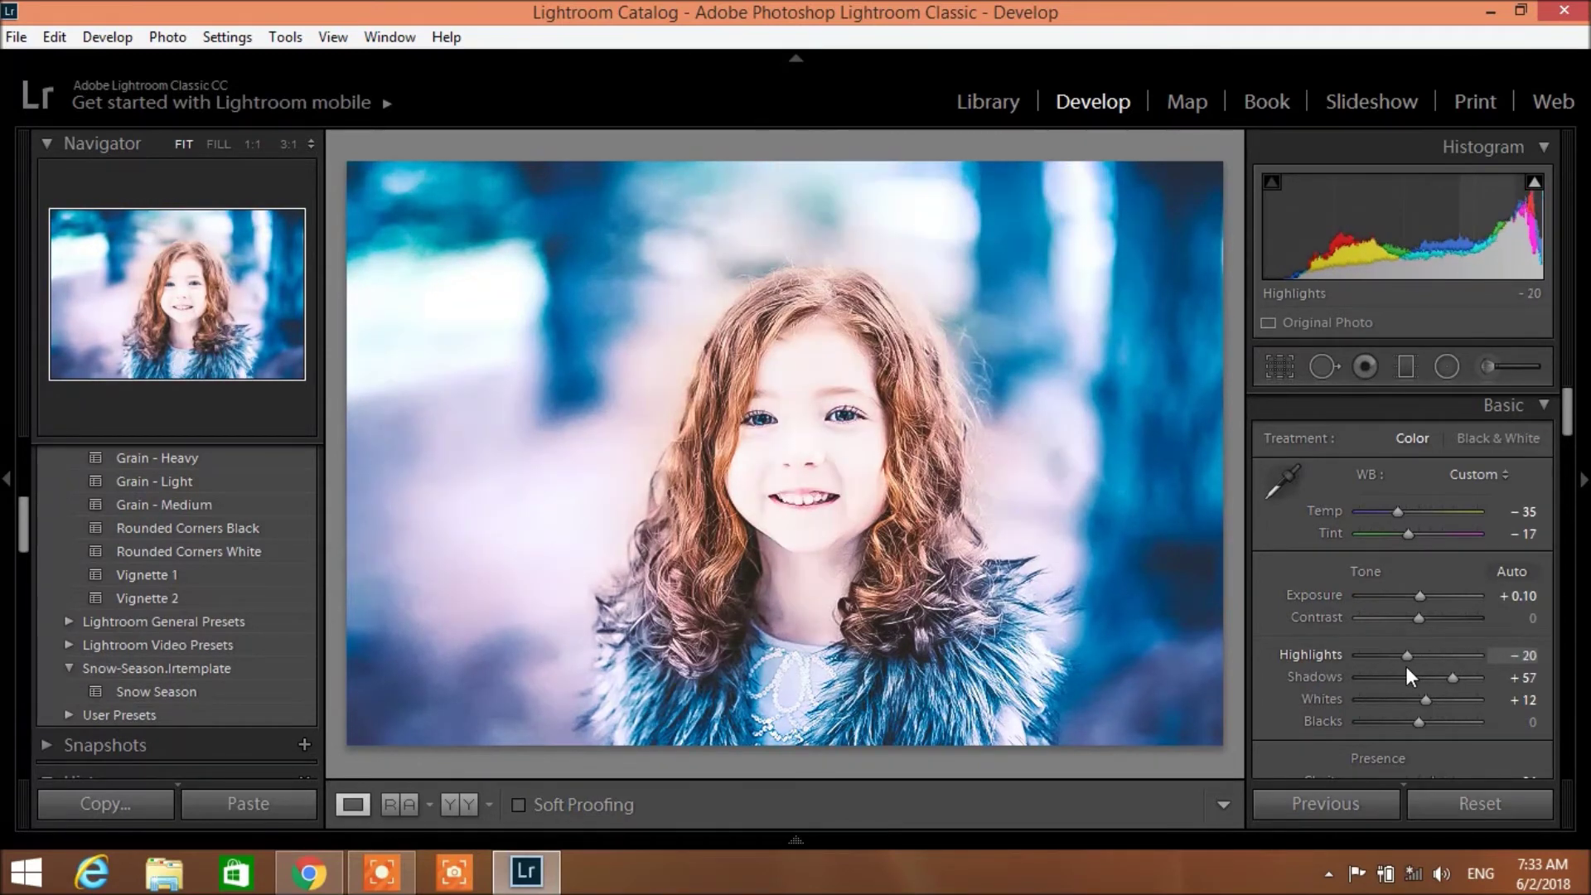
{"action": "left_click_drag", "start_coordinate": [1406, 678], "coordinate": [1387, 676]}
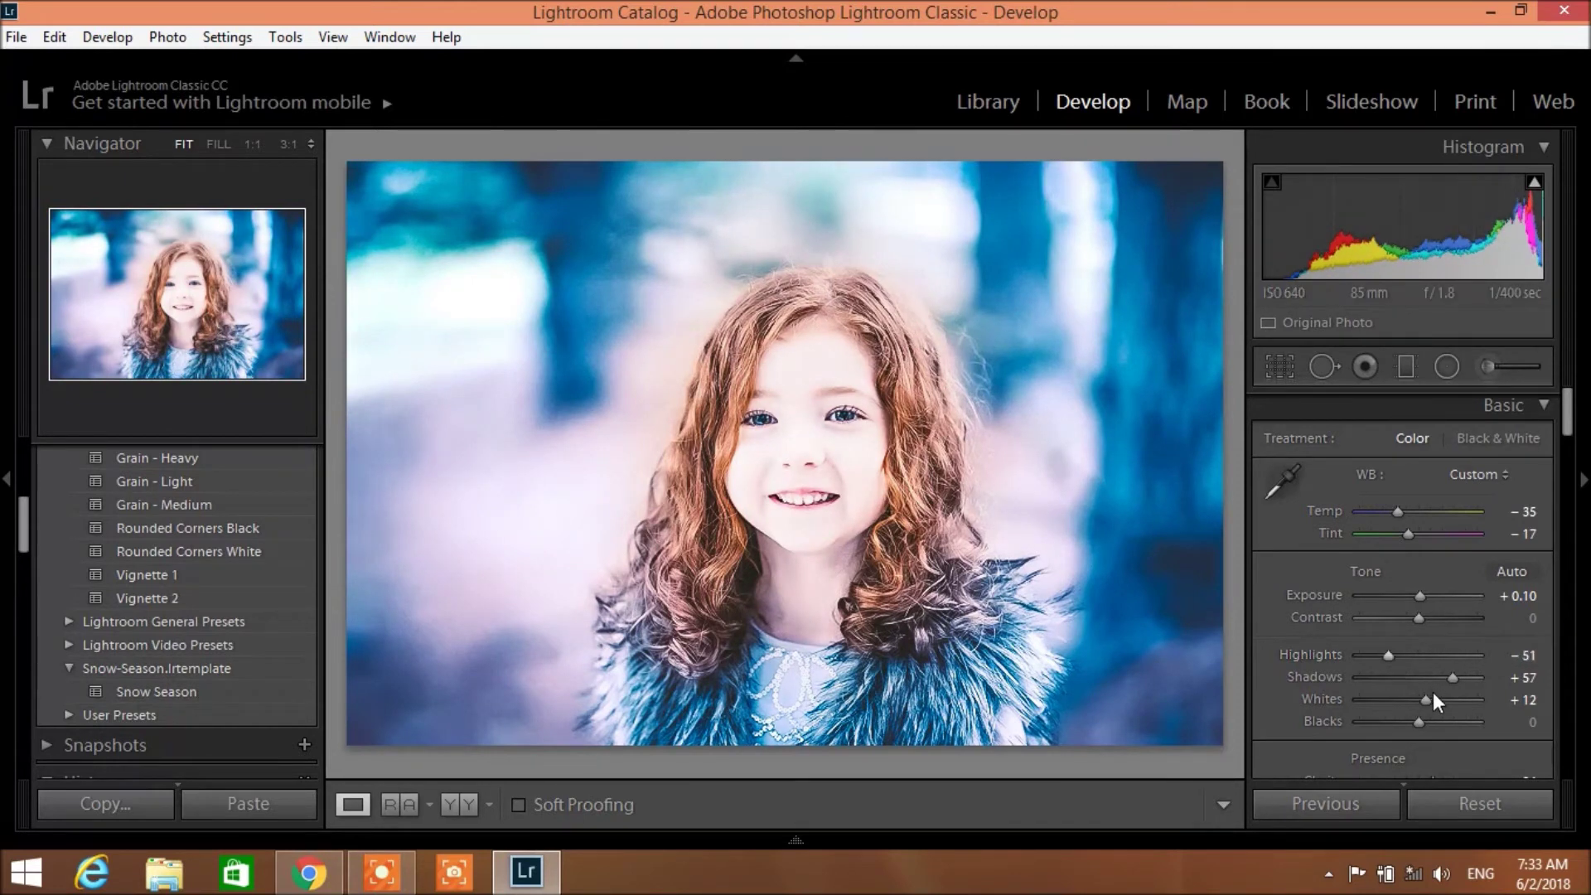
{"action": "left_click_drag", "start_coordinate": [1455, 676], "coordinate": [1458, 677]}
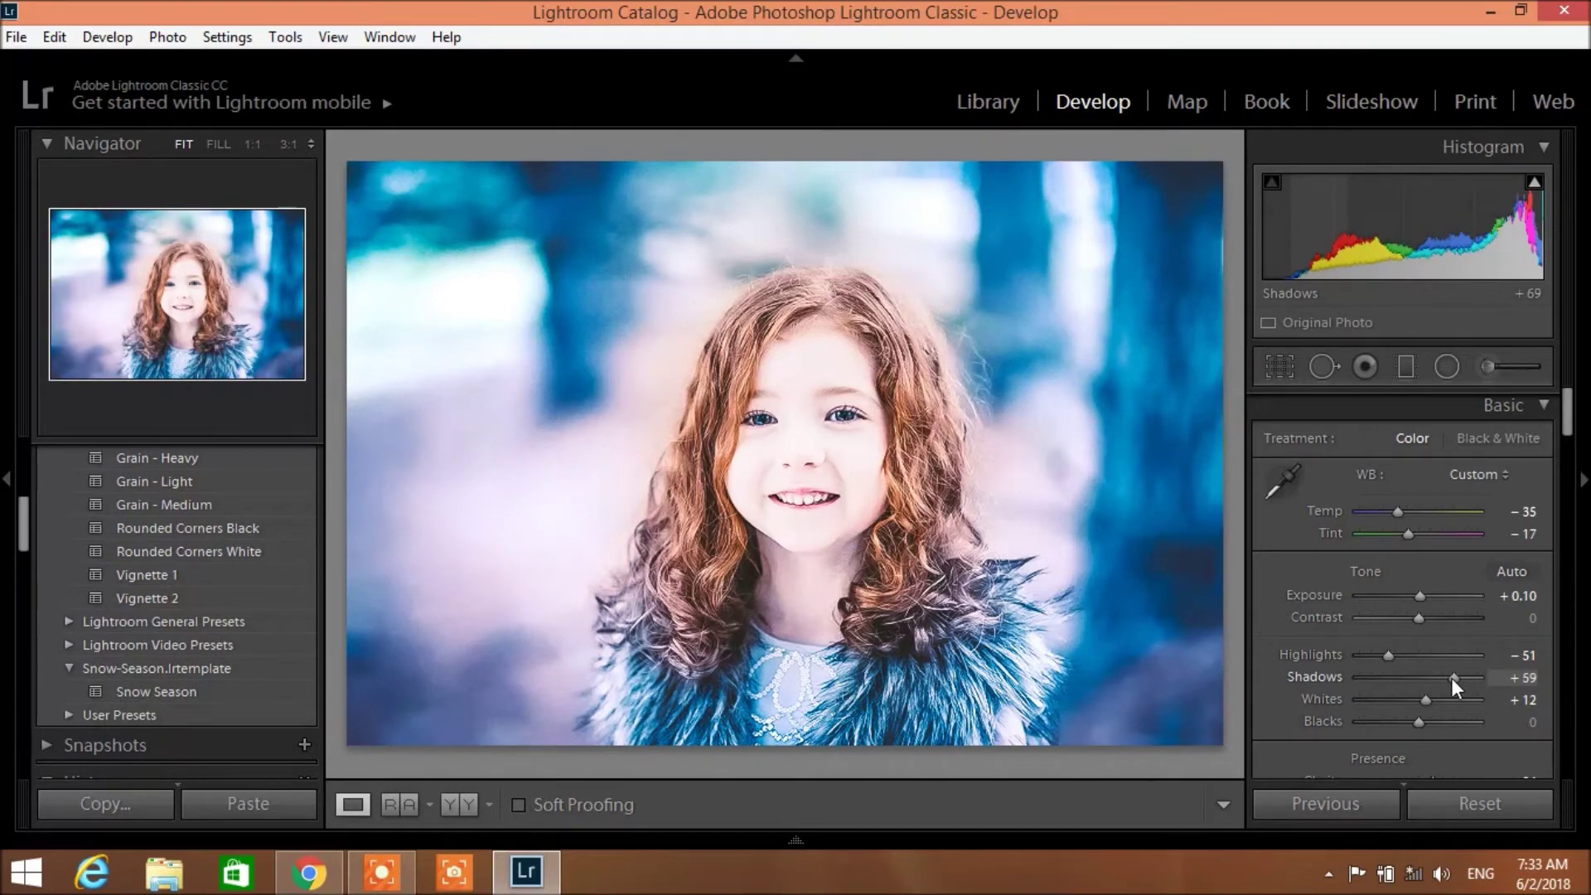
{"action": "left_click_drag", "start_coordinate": [1451, 677], "coordinate": [1431, 678]}
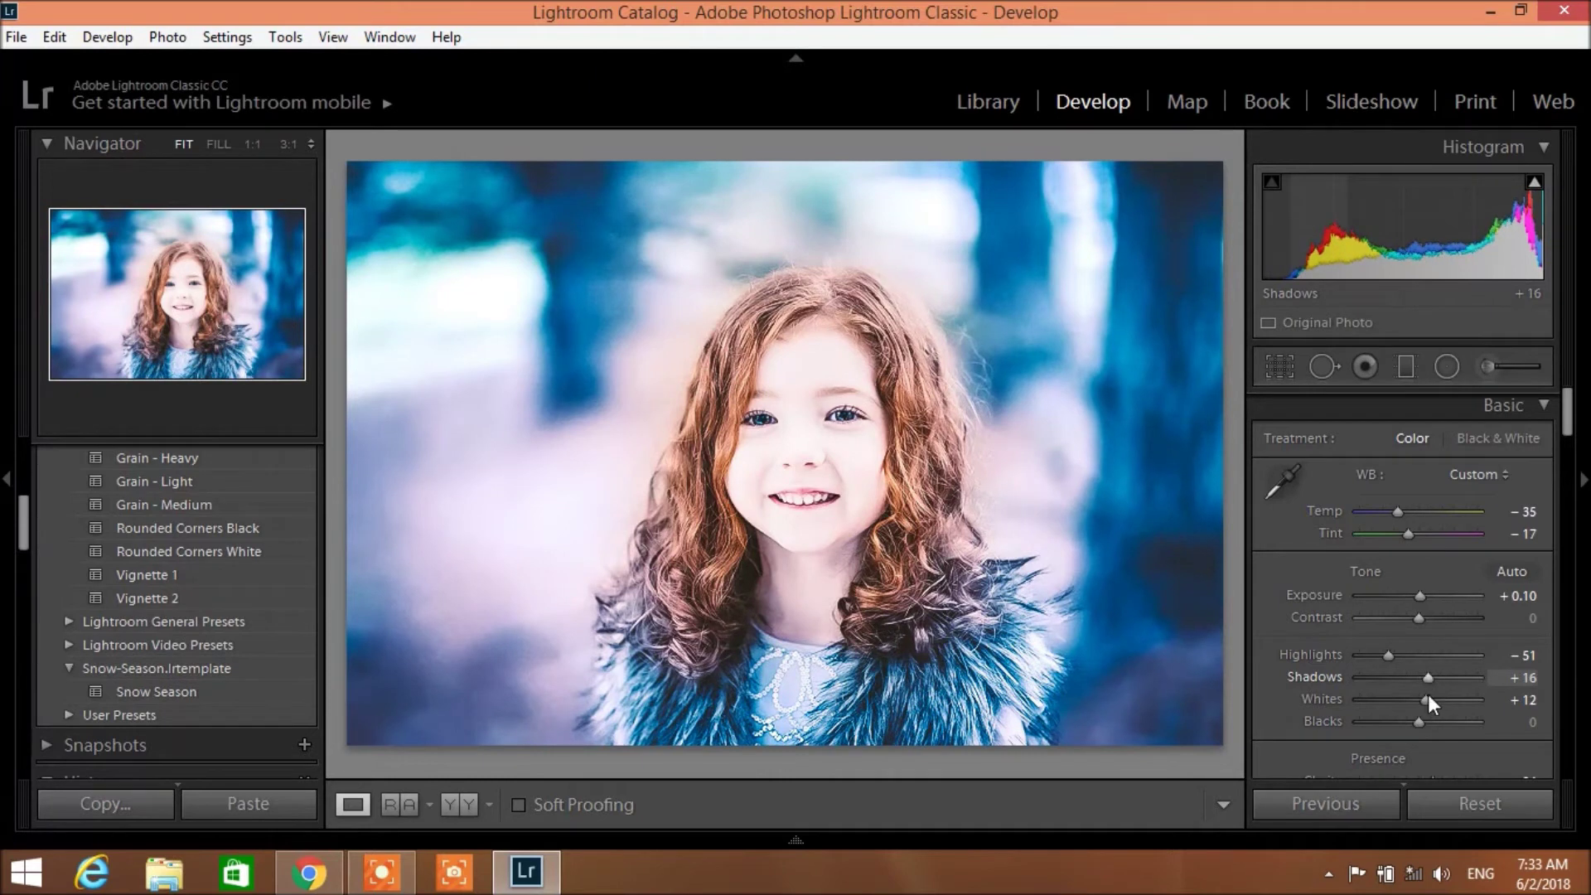
{"action": "left_click_drag", "start_coordinate": [1428, 698], "coordinate": [1436, 699]}
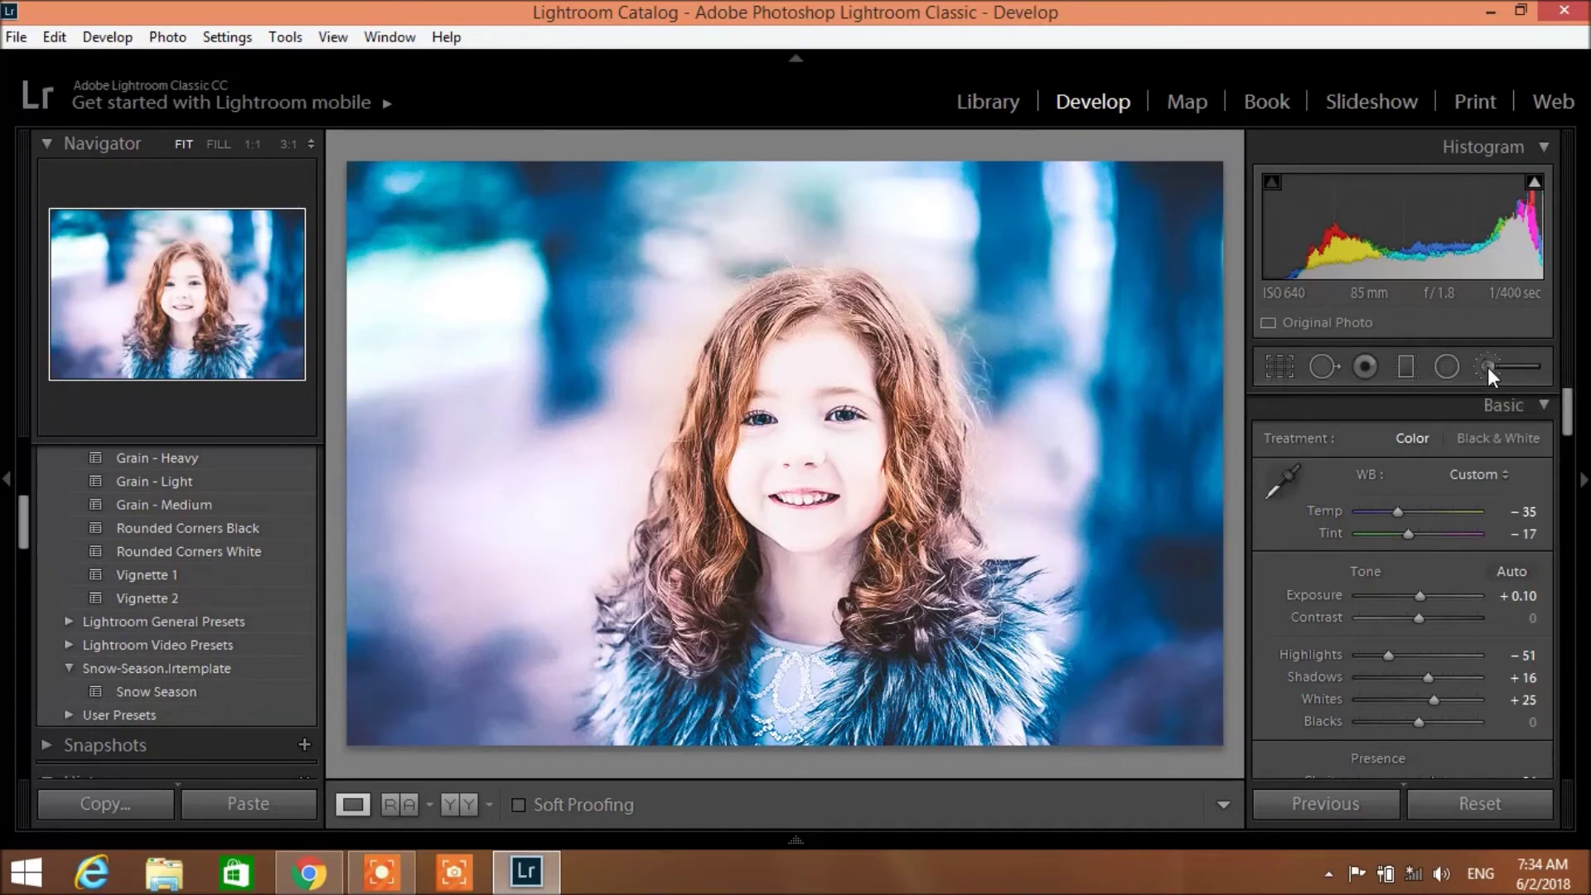
Step: Close and reopen the Adjustment Brush for a fresh mask (Exposure 1.87, size 48.6, flow 50)
{"action": "right_click", "coordinate": [1454, 405]}
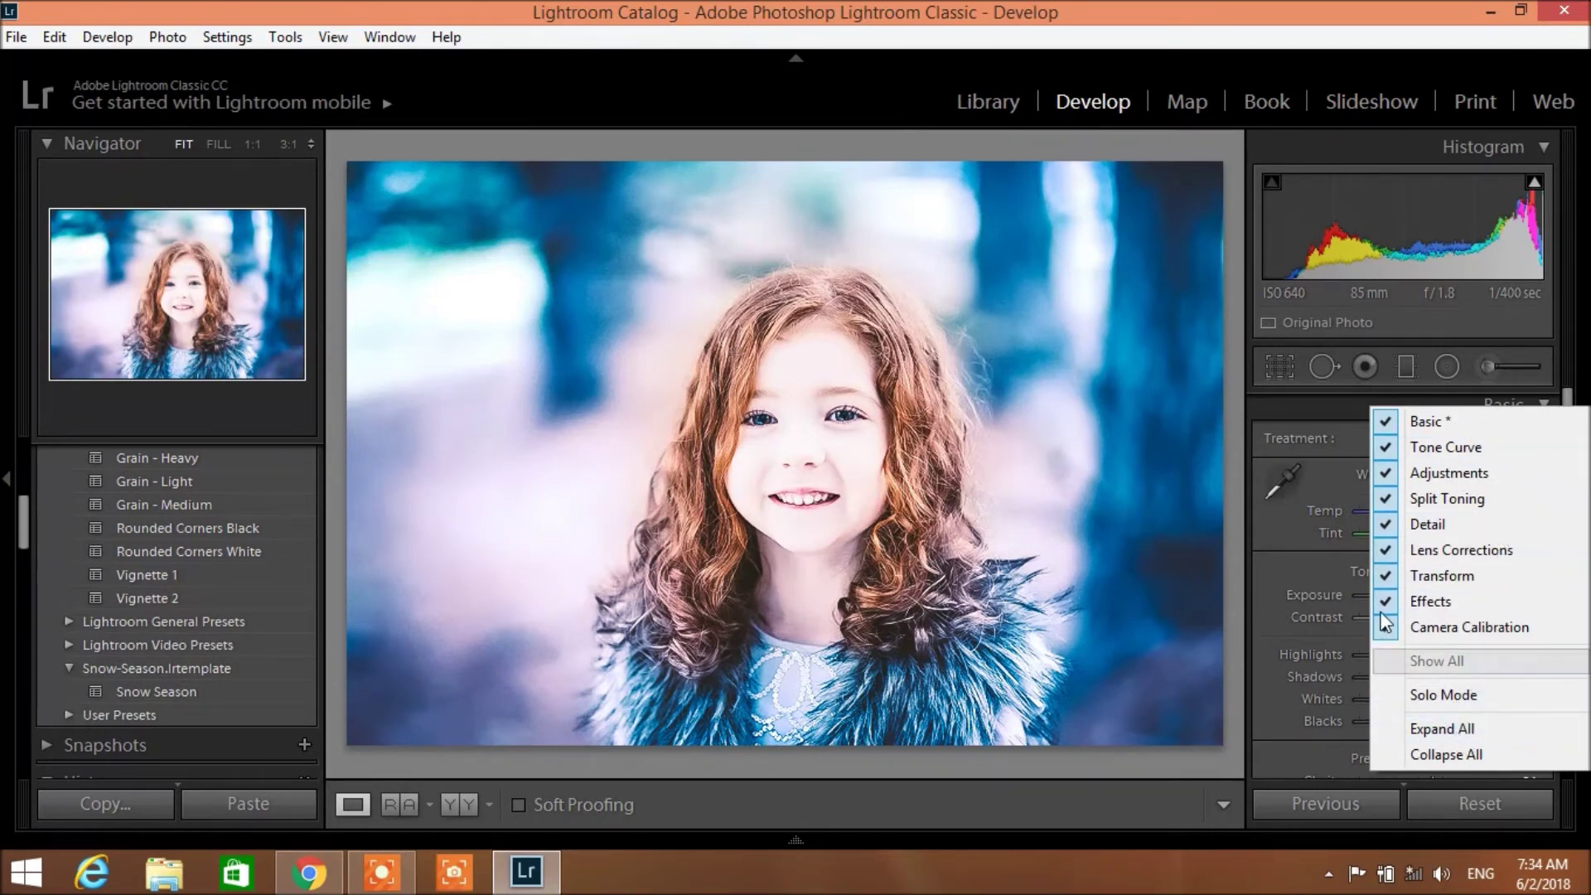
{"action": "left_click", "coordinate": [1330, 399]}
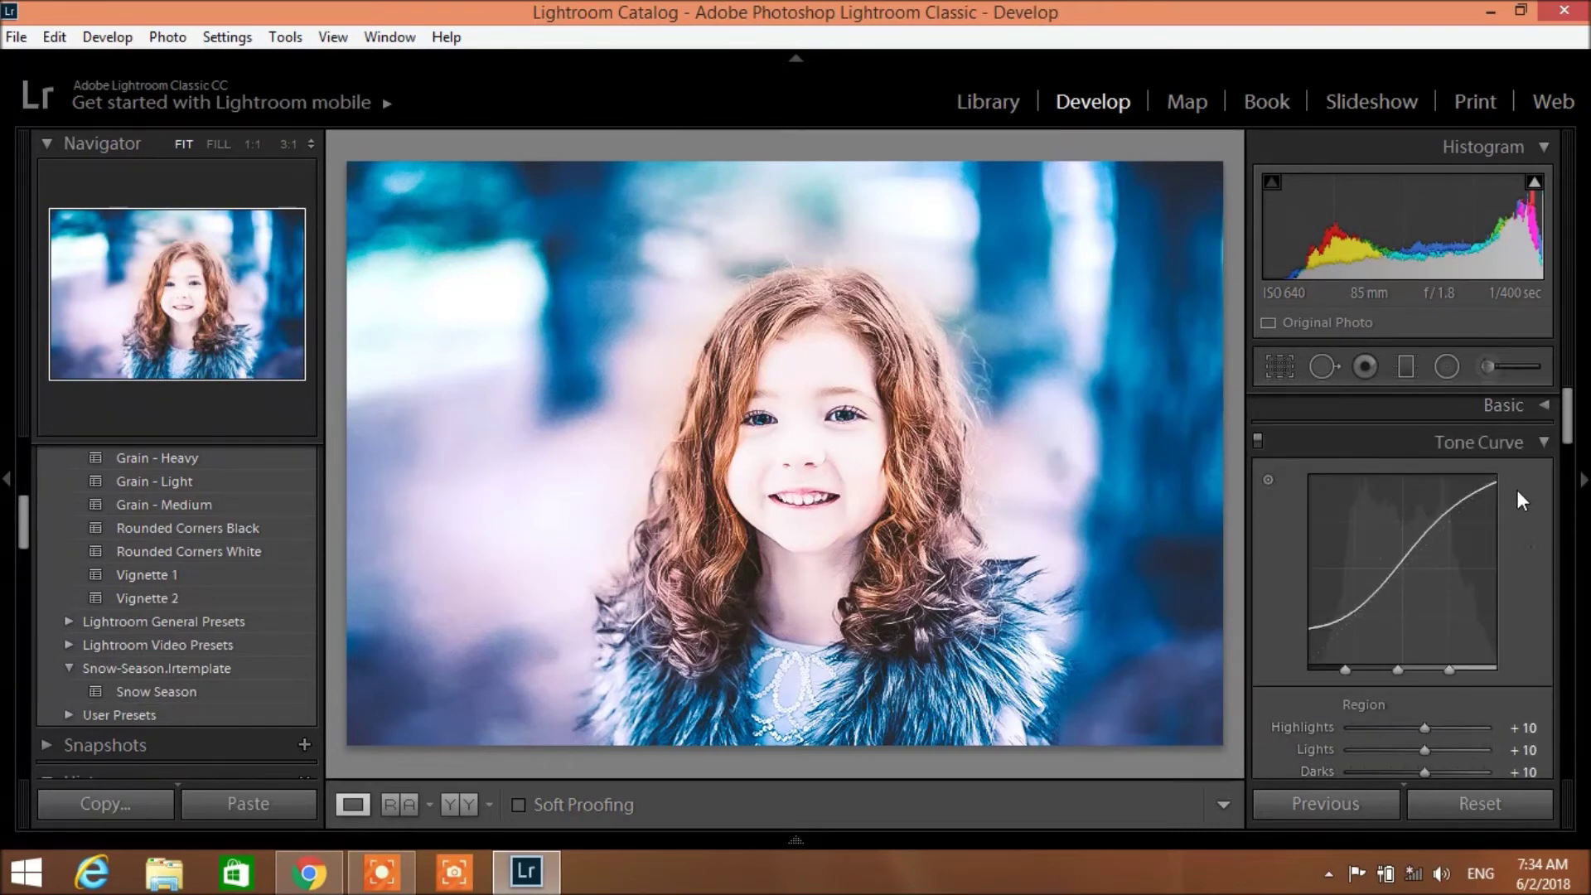
{"action": "left_click", "coordinate": [1495, 367]}
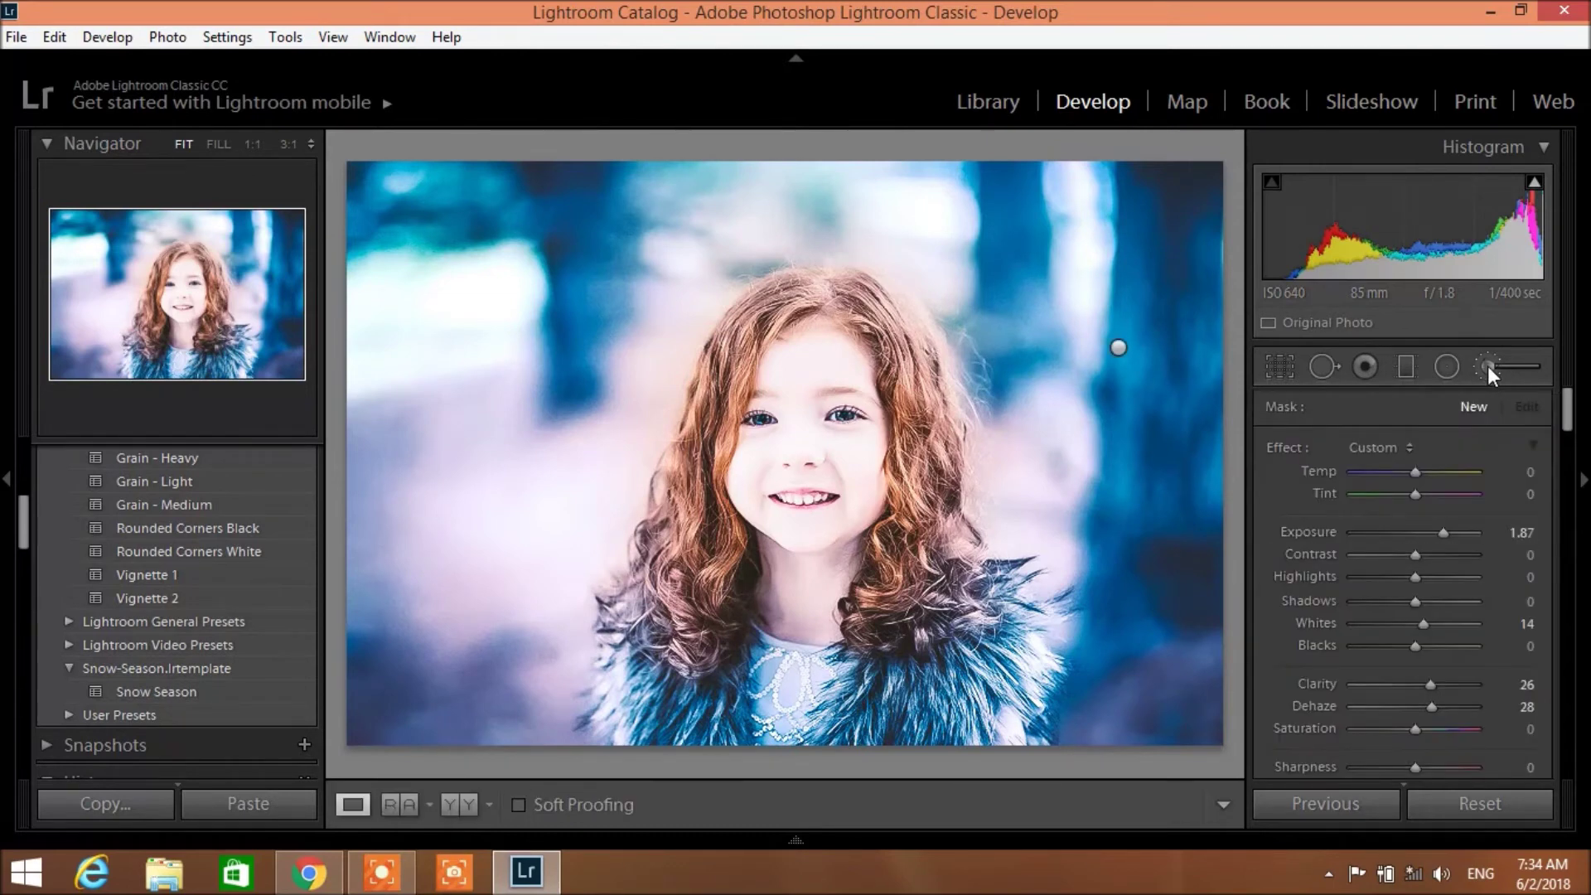
{"action": "left_click", "coordinate": [1488, 366]}
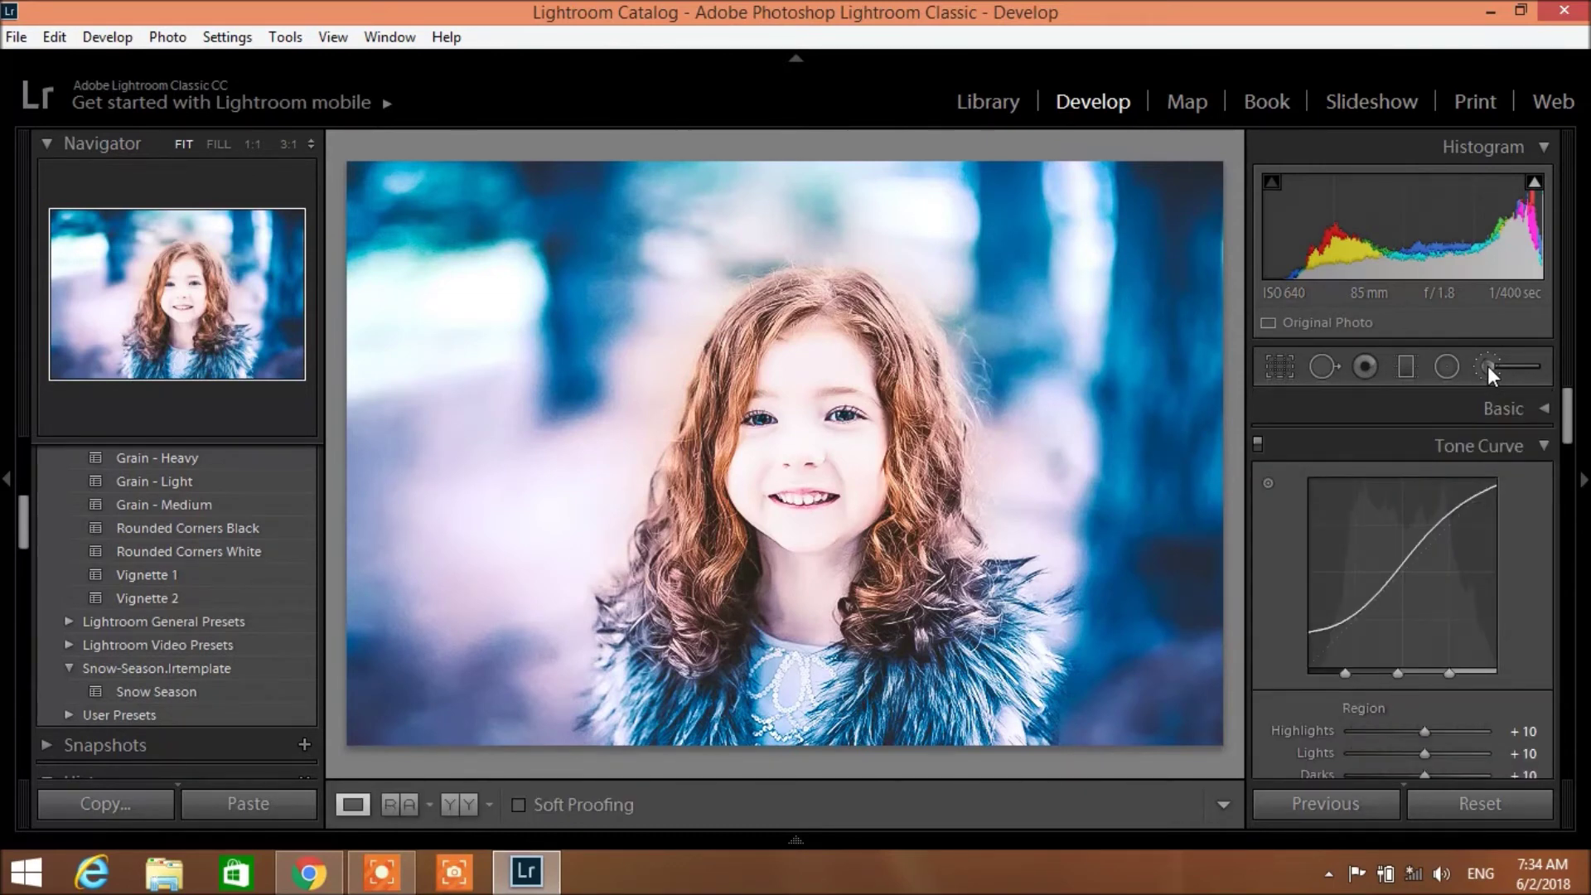
{"action": "left_click", "coordinate": [1488, 365]}
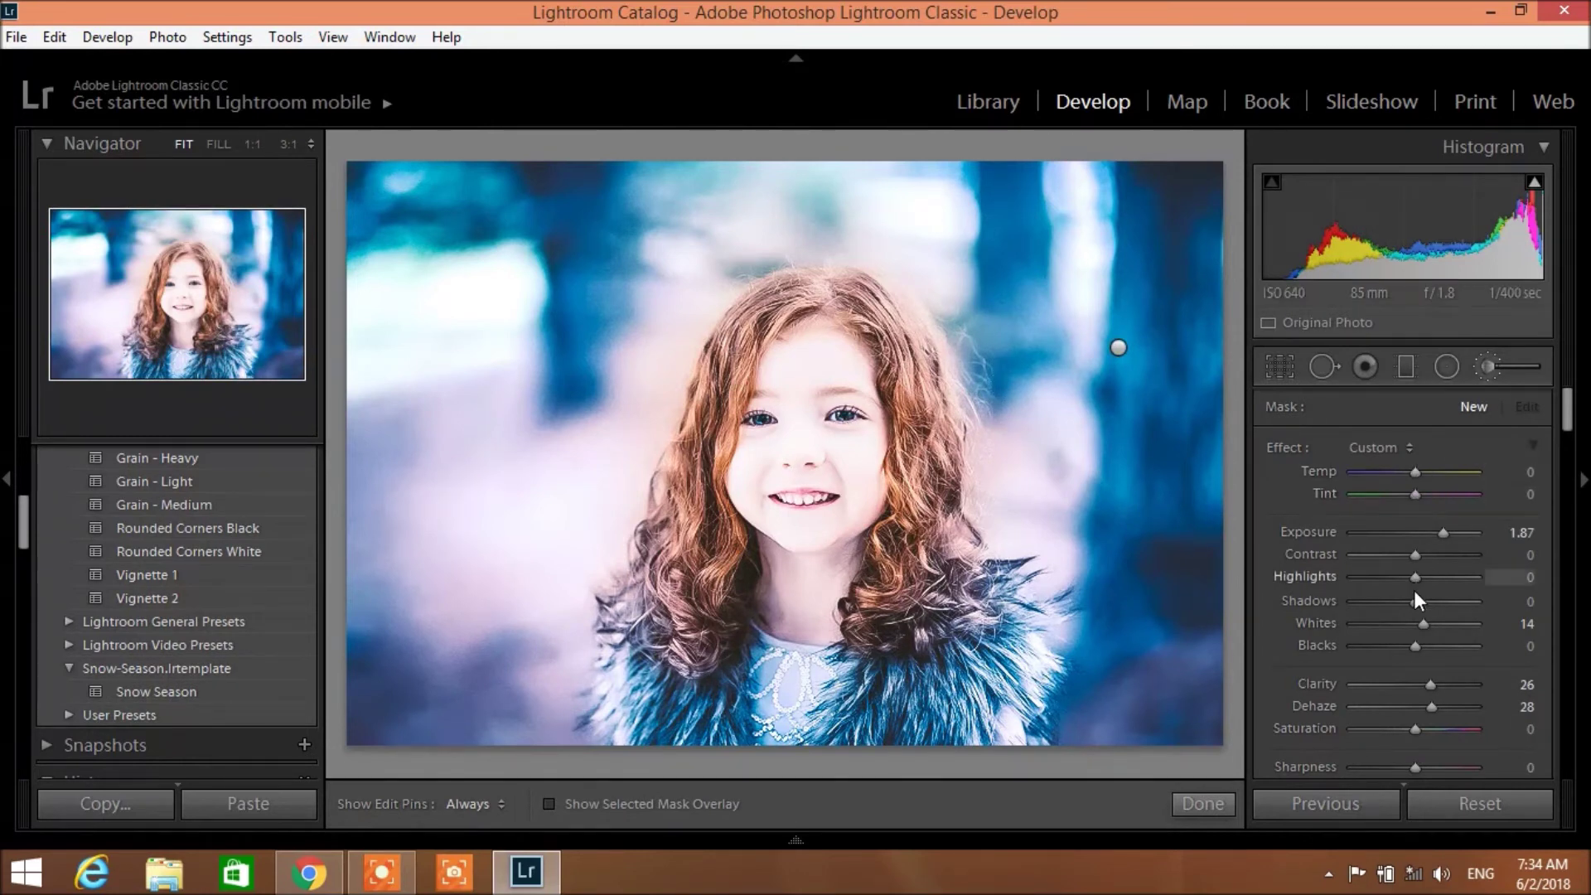
{"action": "scroll", "coordinate": [1414, 590], "scroll_direction": "down", "scroll_amount": 5}
{"action": "scroll", "coordinate": [1425, 662], "scroll_direction": "down", "scroll_amount": 3}
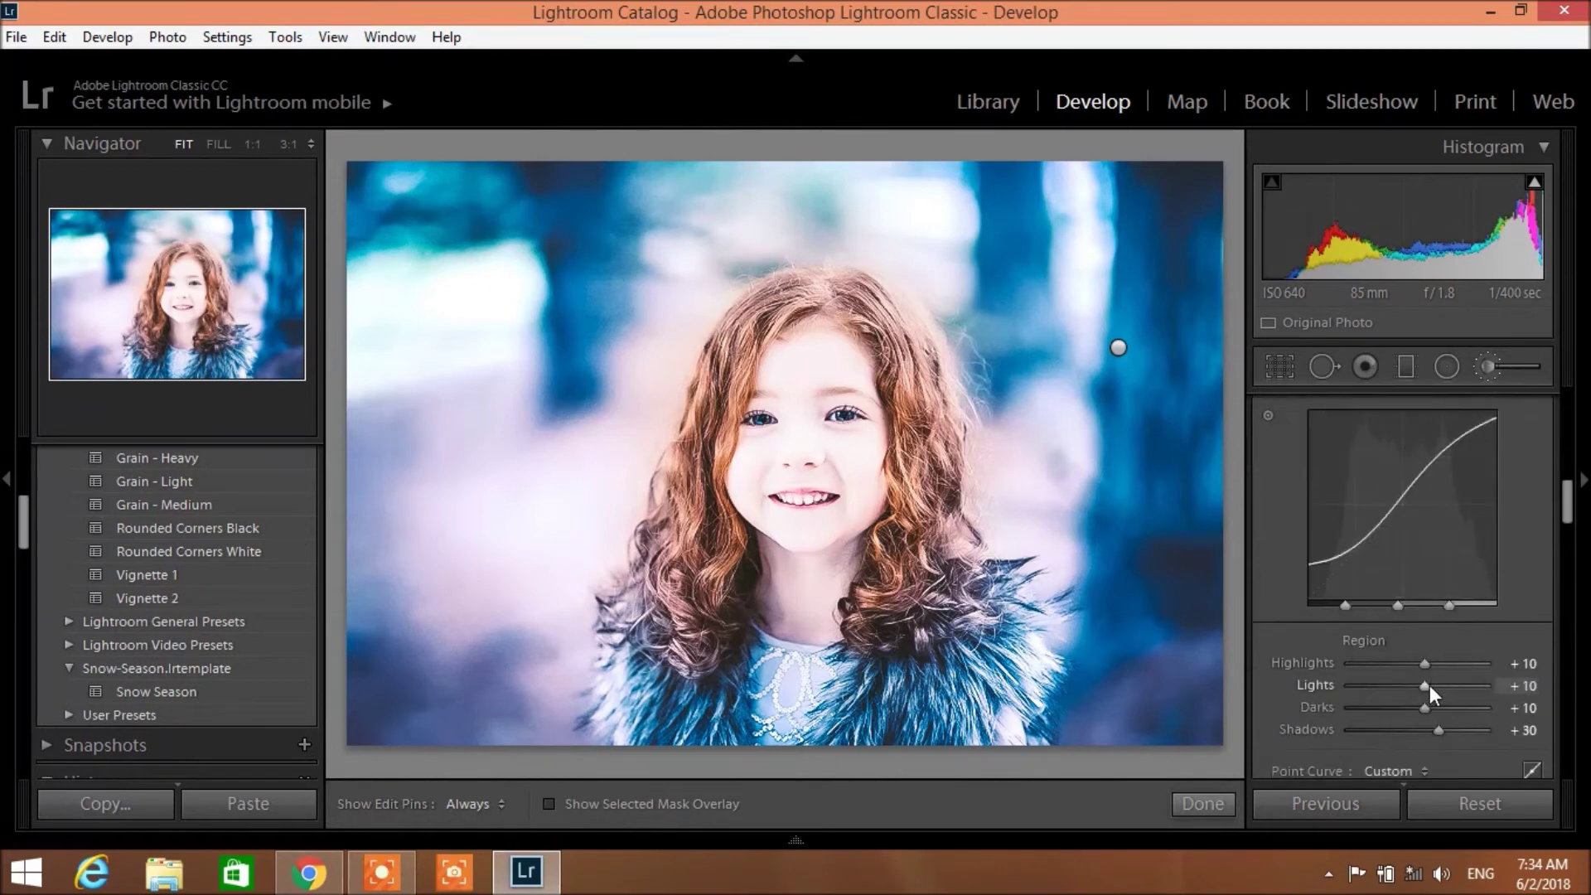
{"action": "scroll", "coordinate": [1427, 692], "scroll_direction": "down", "scroll_amount": 4}
{"action": "scroll", "coordinate": [1426, 693], "scroll_direction": "down", "scroll_amount": 3}
{"action": "scroll", "coordinate": [1426, 692], "scroll_direction": "down", "scroll_amount": 4}
{"action": "scroll", "coordinate": [1427, 693], "scroll_direction": "down", "scroll_amount": 3}
{"action": "scroll", "coordinate": [1427, 693], "scroll_direction": "down", "scroll_amount": 4}
{"action": "scroll", "coordinate": [1427, 692], "scroll_direction": "down", "scroll_amount": 3}
{"action": "scroll", "coordinate": [1426, 693], "scroll_direction": "down", "scroll_amount": 3}
{"action": "scroll", "coordinate": [1427, 693], "scroll_direction": "down", "scroll_amount": 3}
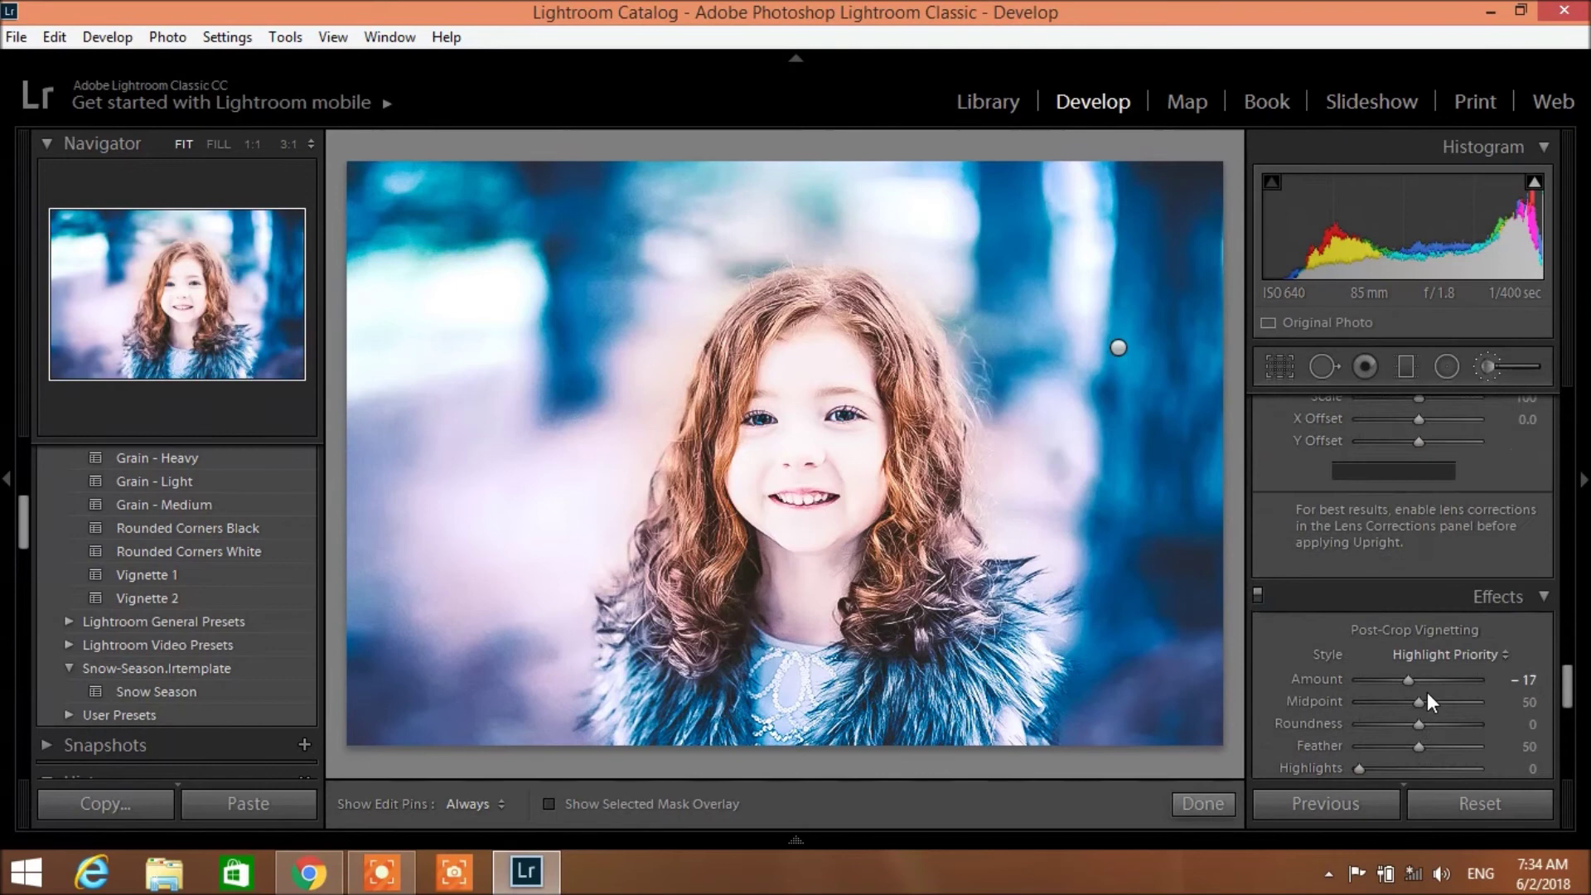
{"action": "scroll", "coordinate": [1428, 692], "scroll_direction": "up", "scroll_amount": 10}
{"action": "scroll", "coordinate": [1425, 689], "scroll_direction": "up", "scroll_amount": 15}
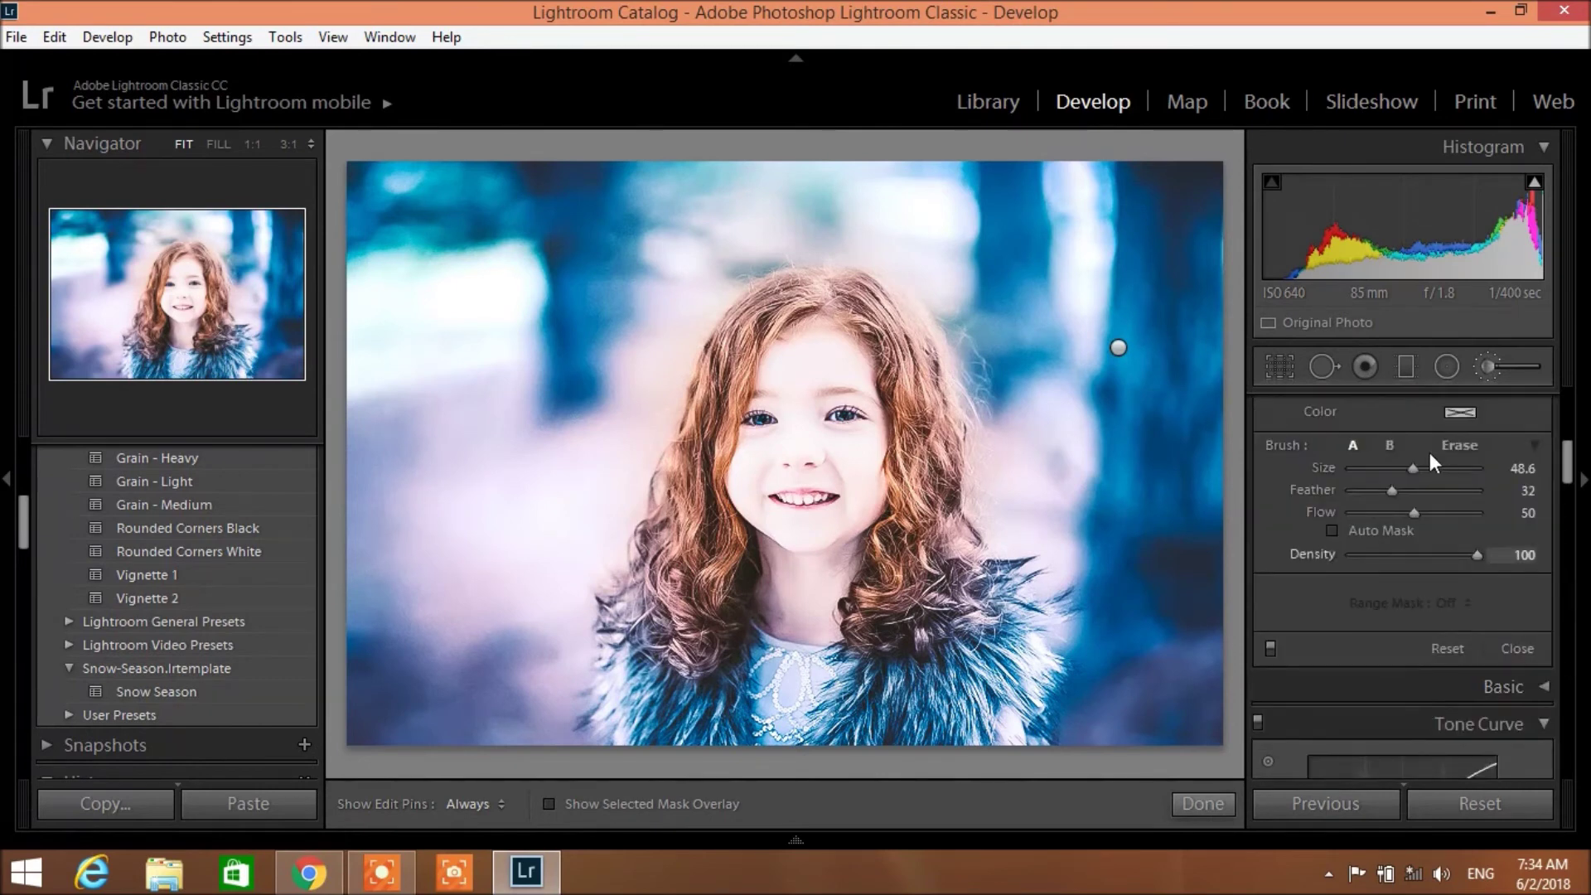
Step: Paint the lower-right background with a 14.1 brush, raising Exposure to 4.00 and Whites
{"action": "left_click_drag", "start_coordinate": [1411, 469], "coordinate": [1369, 469]}
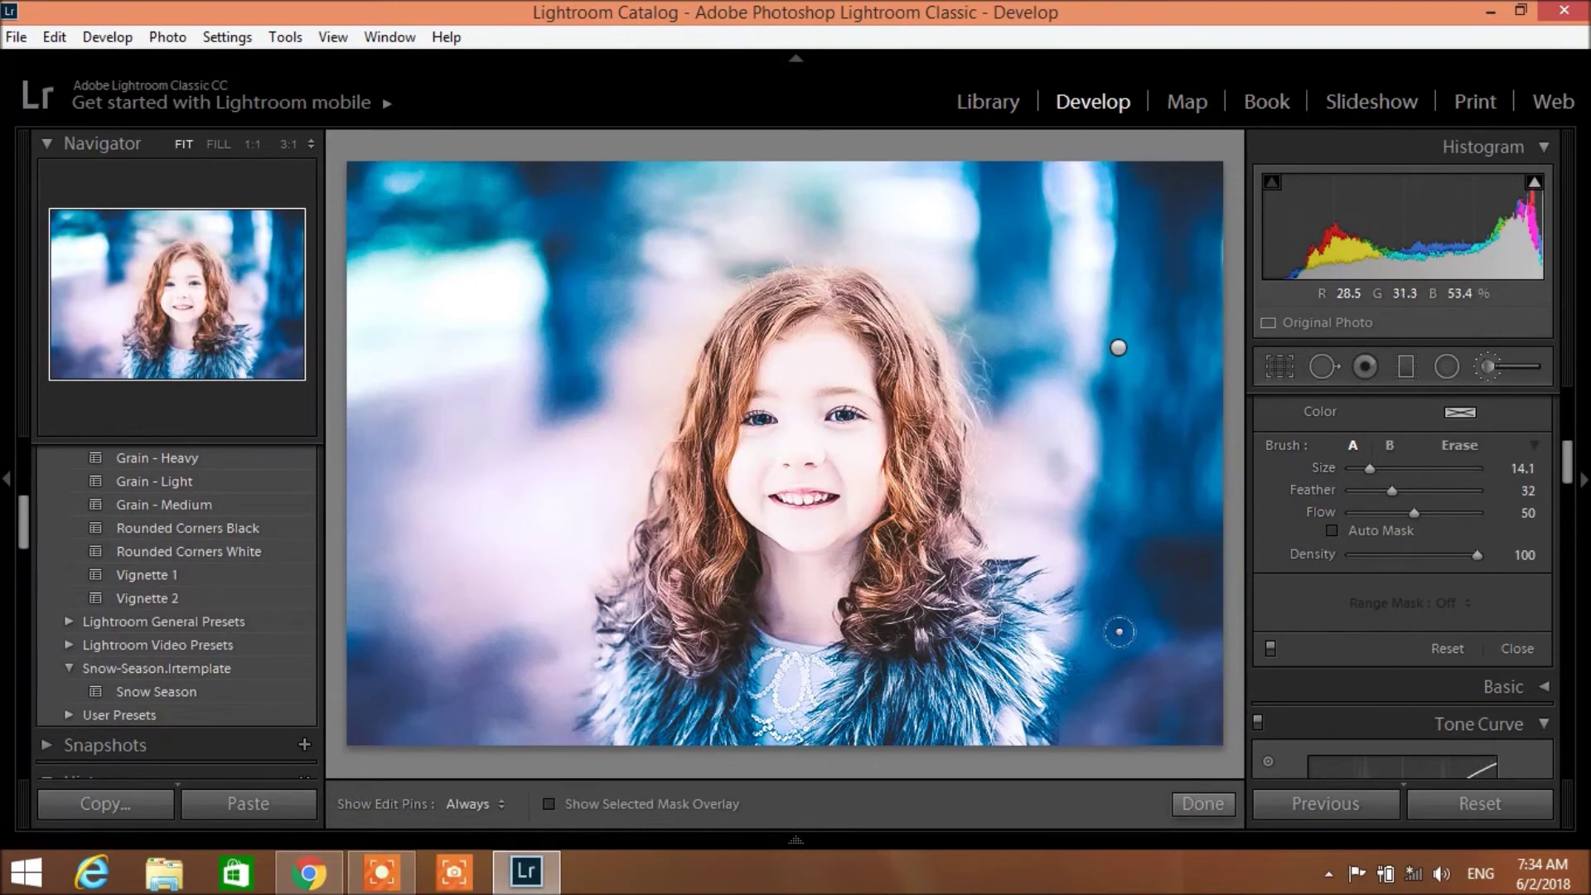
{"action": "left_click_drag", "start_coordinate": [1144, 660], "coordinate": [1176, 692]}
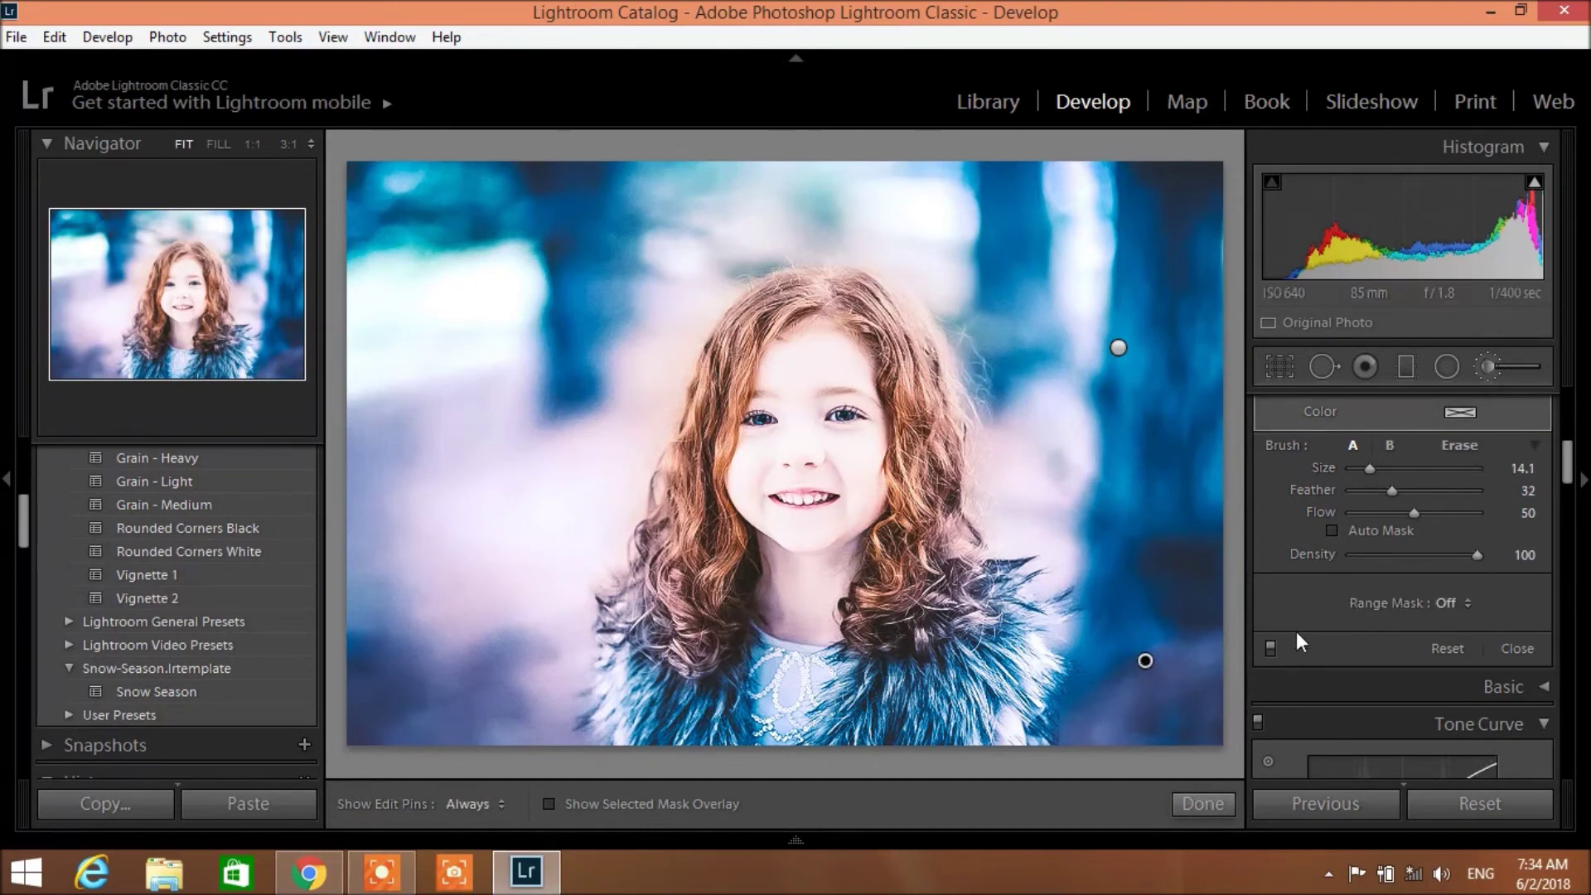
{"action": "scroll", "coordinate": [1390, 477], "scroll_direction": "up", "scroll_amount": 3}
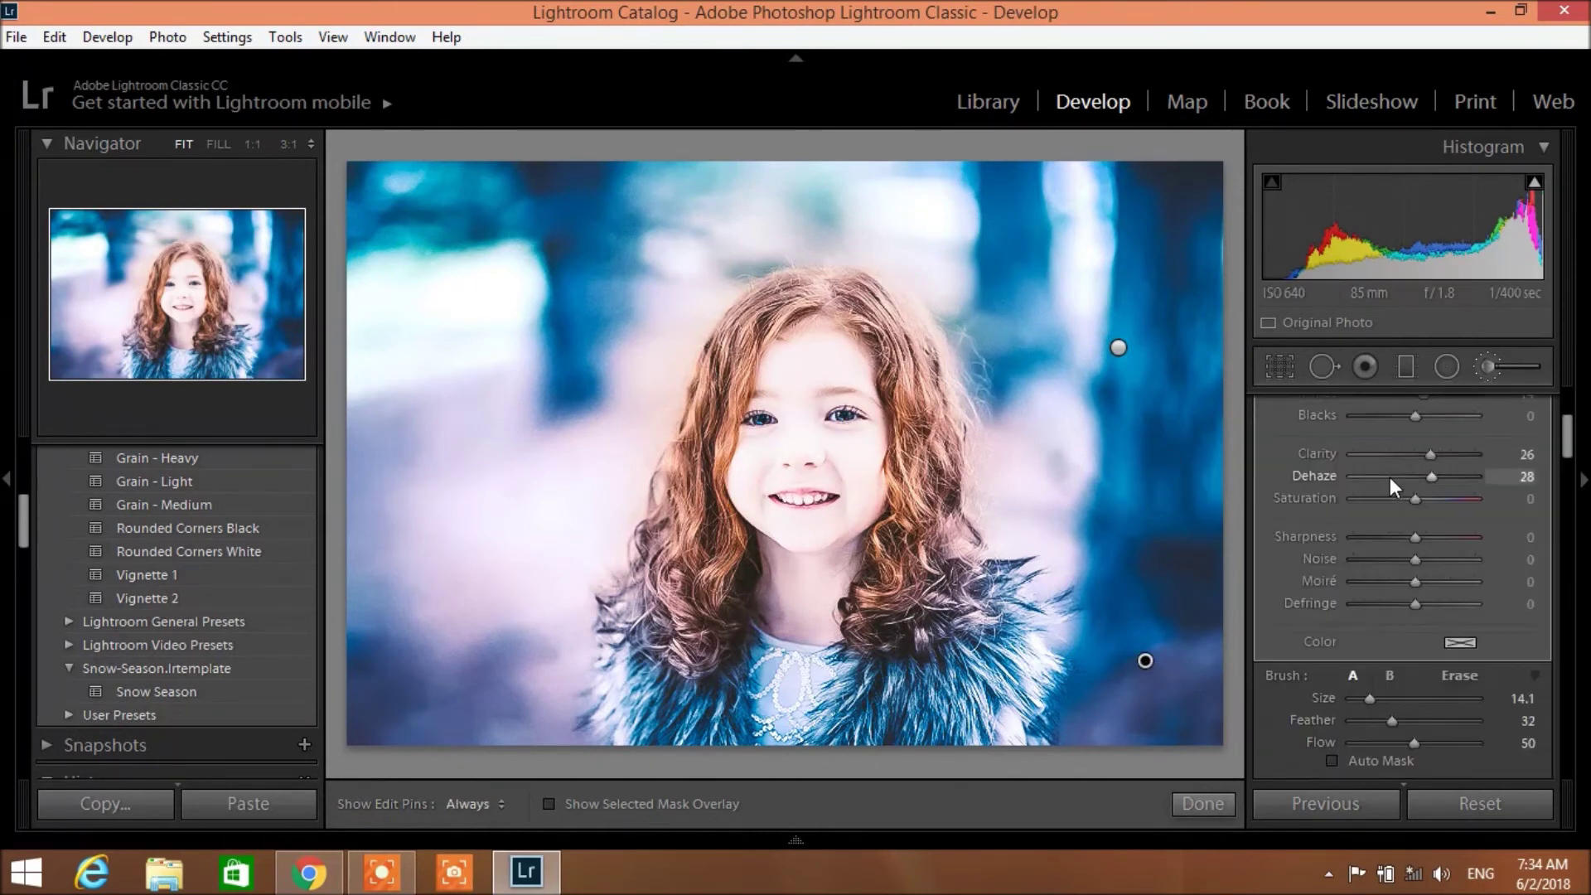
{"action": "scroll", "coordinate": [1390, 476], "scroll_direction": "up", "scroll_amount": 2}
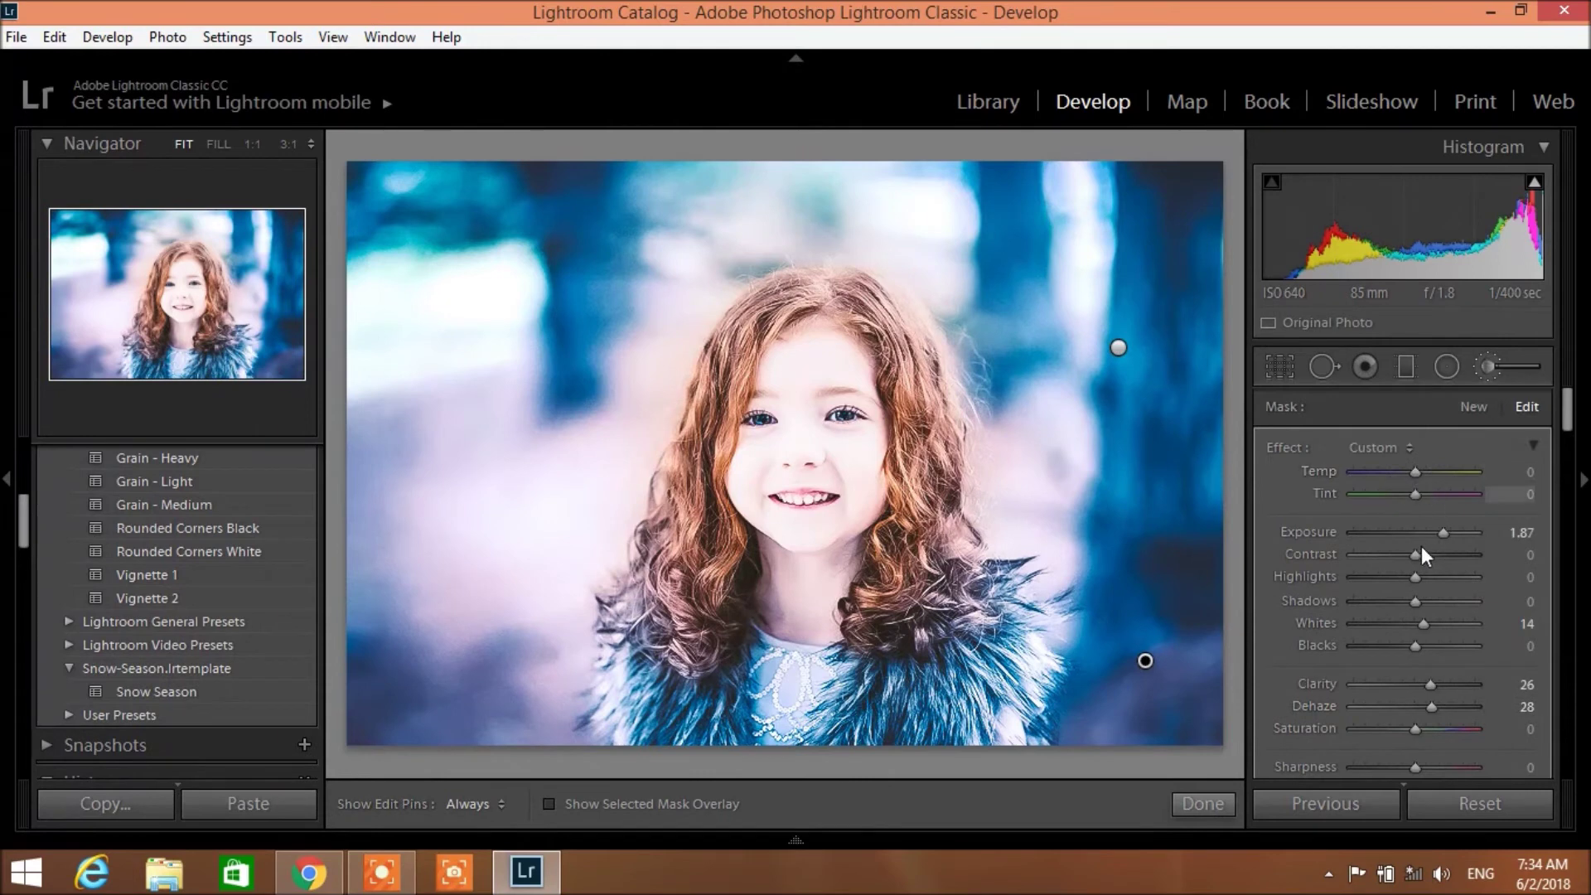
{"action": "left_click_drag", "start_coordinate": [1445, 533], "coordinate": [1504, 539]}
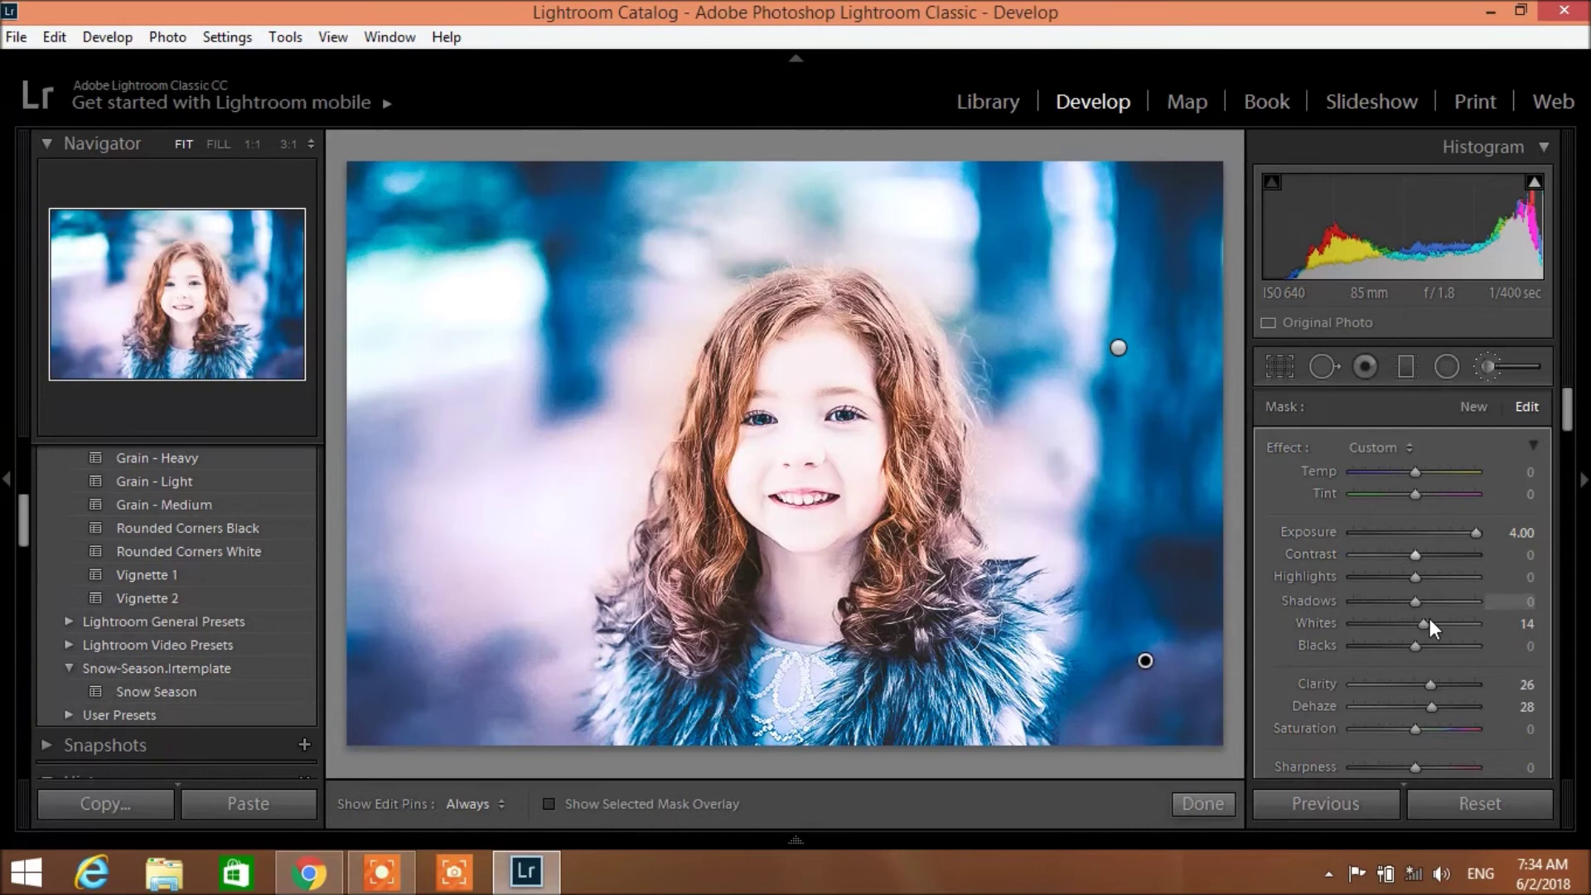
{"action": "mouse_move", "coordinate": [1426, 623]}
{"action": "left_mouse_down"}
{"action": "mouse_move", "coordinate": [1486, 632]}
{"action": "mouse_move", "coordinate": [1466, 614]}
{"action": "mouse_move", "coordinate": [1484, 613]}
{"action": "left_mouse_up"}
Step: Add a new brightening spot in the right background and duplicate it twice
{"action": "left_click", "coordinate": [1495, 369]}
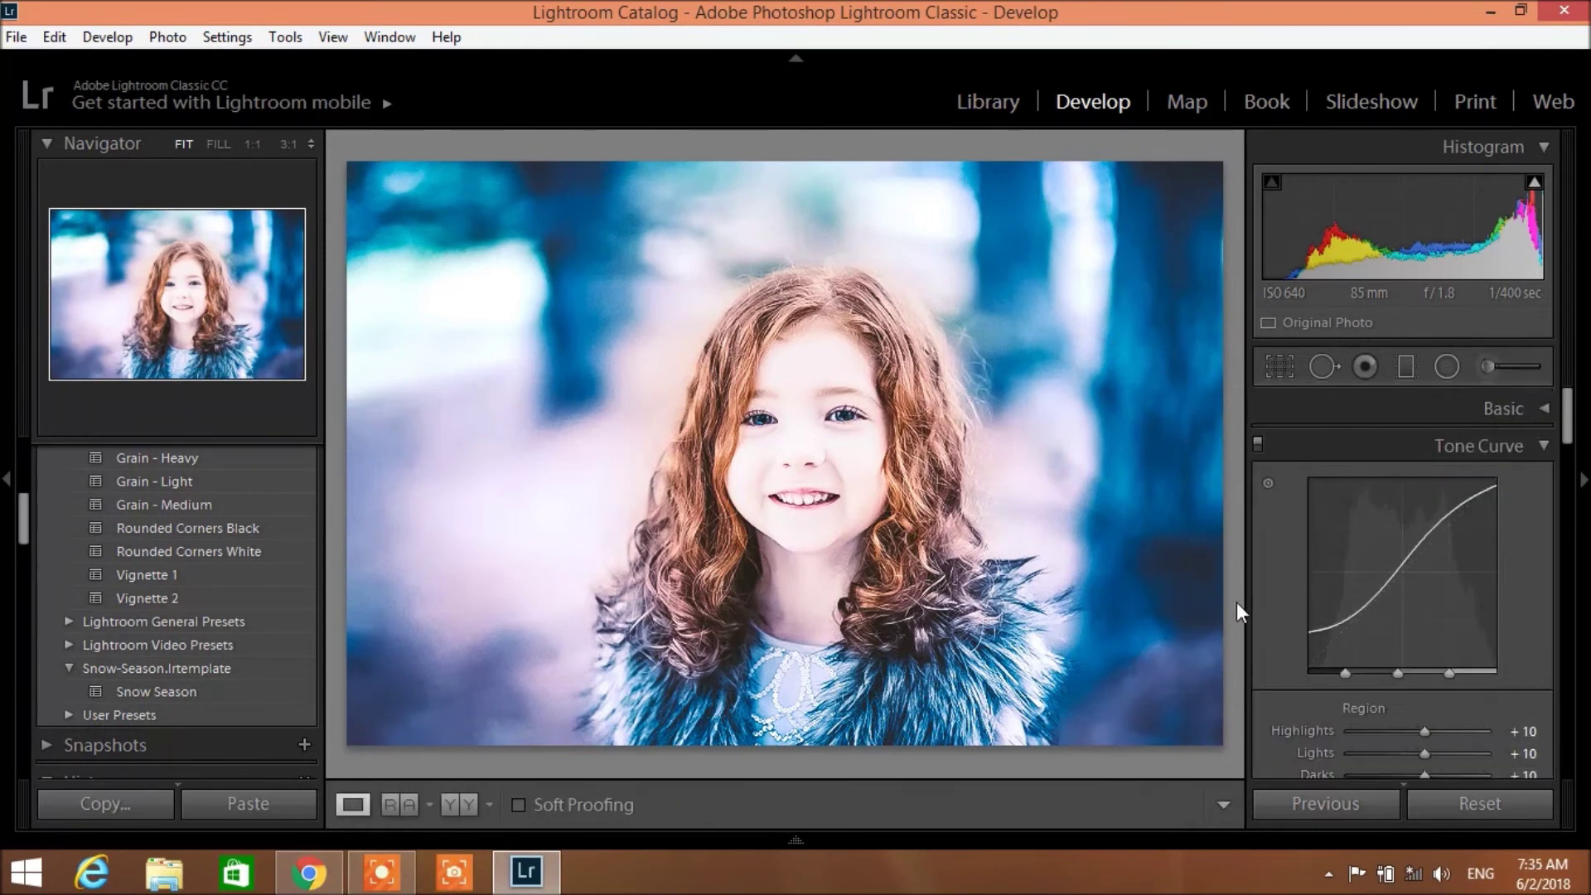
{"action": "left_click", "coordinate": [1491, 365]}
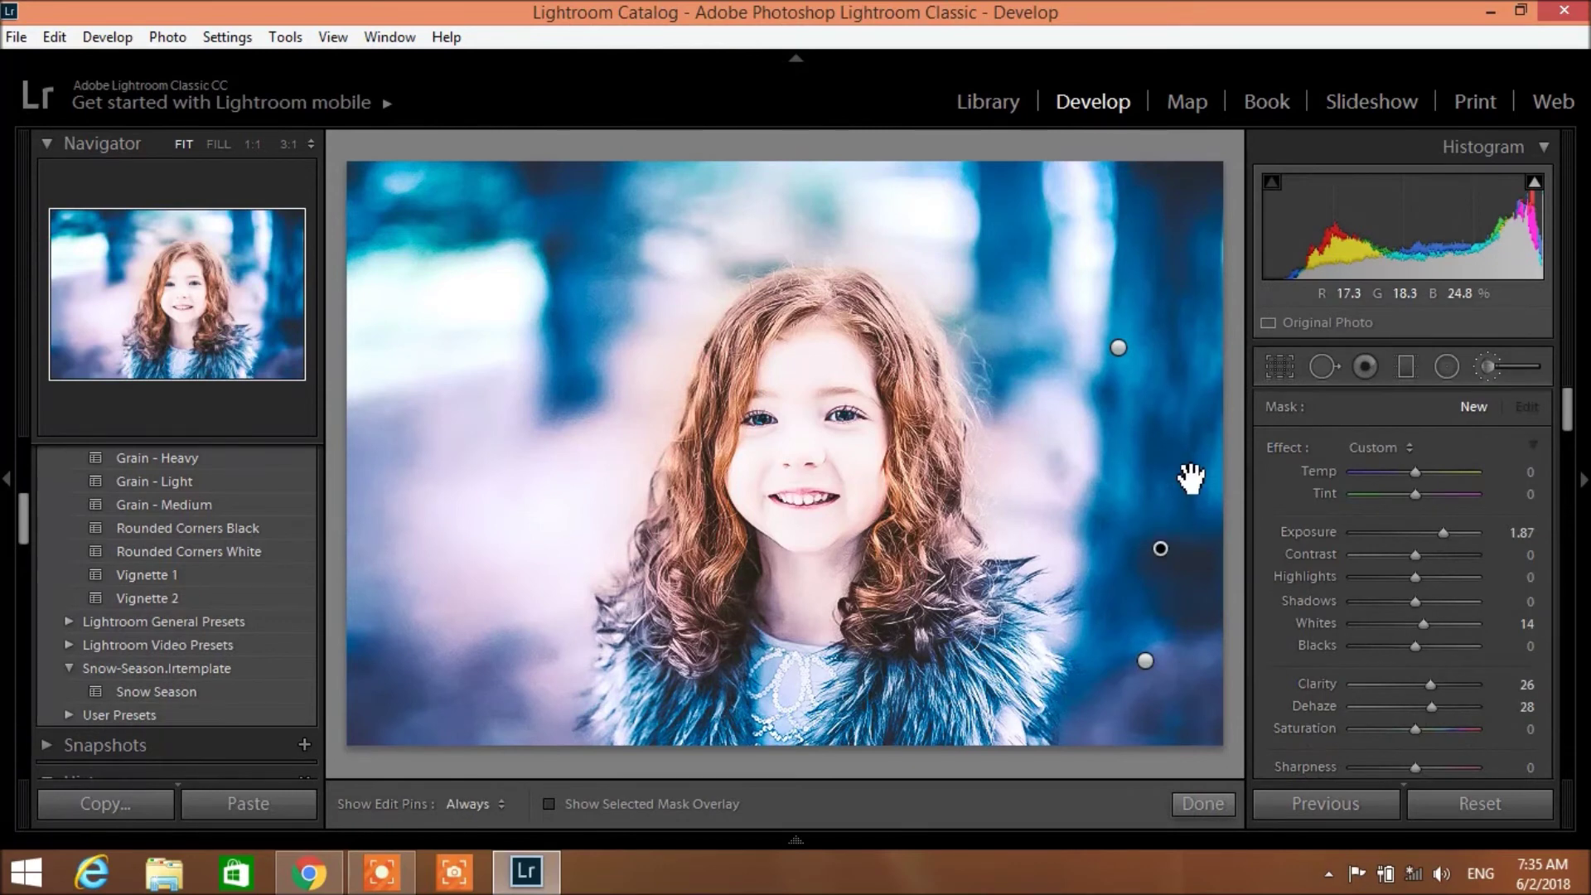
{"action": "left_click", "coordinate": [1159, 547]}
{"action": "right_click", "coordinate": [1160, 551]}
{"action": "left_click", "coordinate": [1193, 562]}
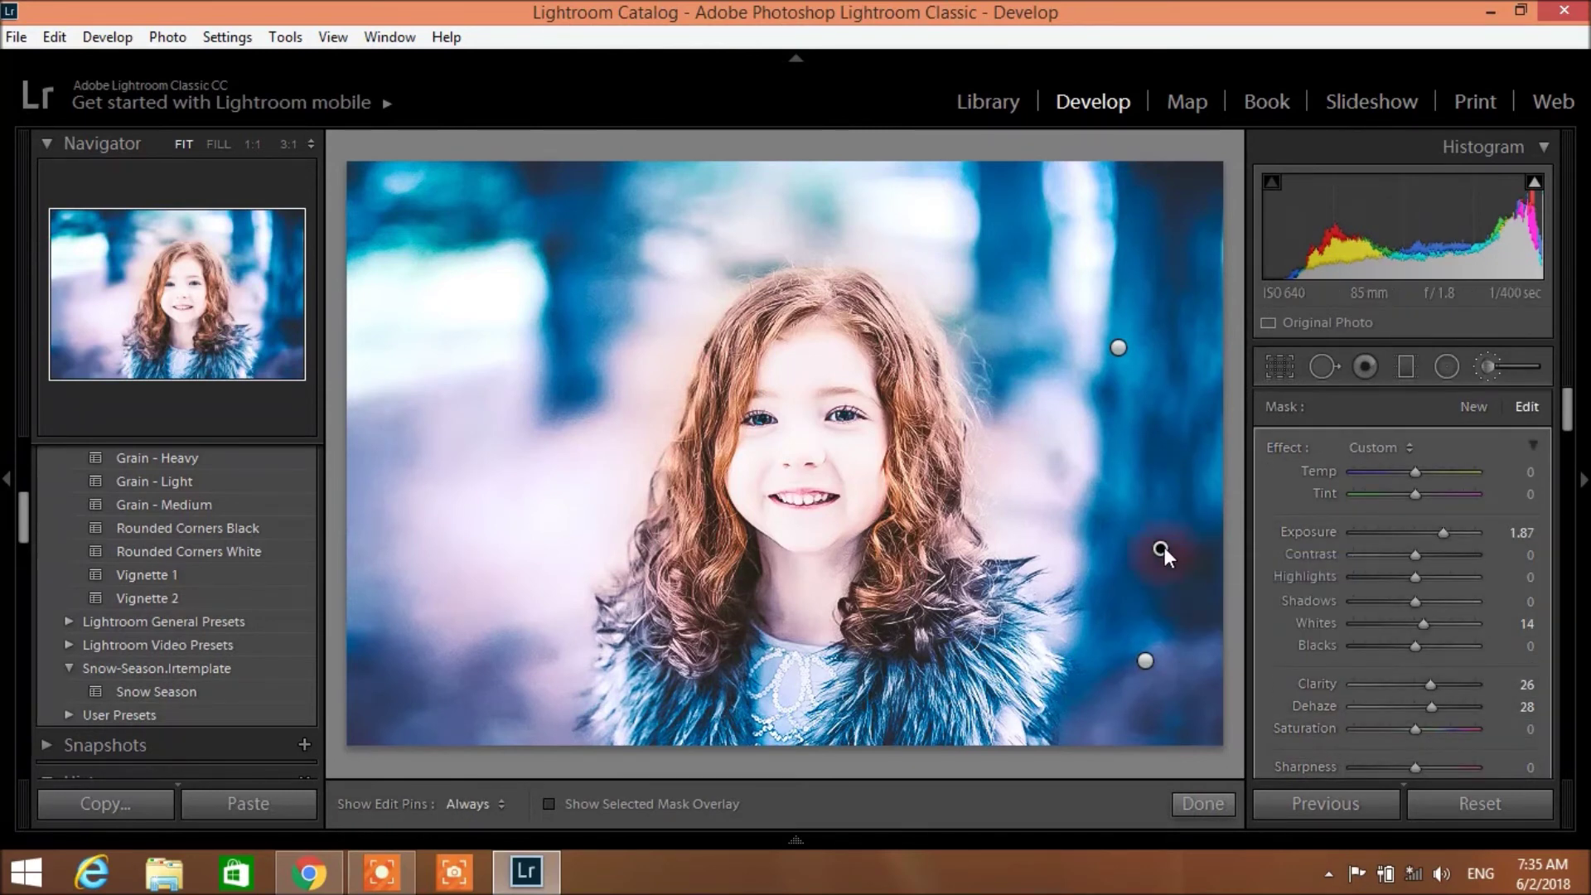
{"action": "right_click", "coordinate": [1165, 547]}
{"action": "left_click", "coordinate": [1232, 563]}
Step: Shrink the brush to size 4.8, keeping feather 32 and flow 50
{"action": "scroll", "coordinate": [1363, 635], "scroll_direction": "down", "scroll_amount": 3}
{"action": "scroll", "coordinate": [1362, 635], "scroll_direction": "down", "scroll_amount": 3}
{"action": "scroll", "coordinate": [1363, 634], "scroll_direction": "down", "scroll_amount": 3}
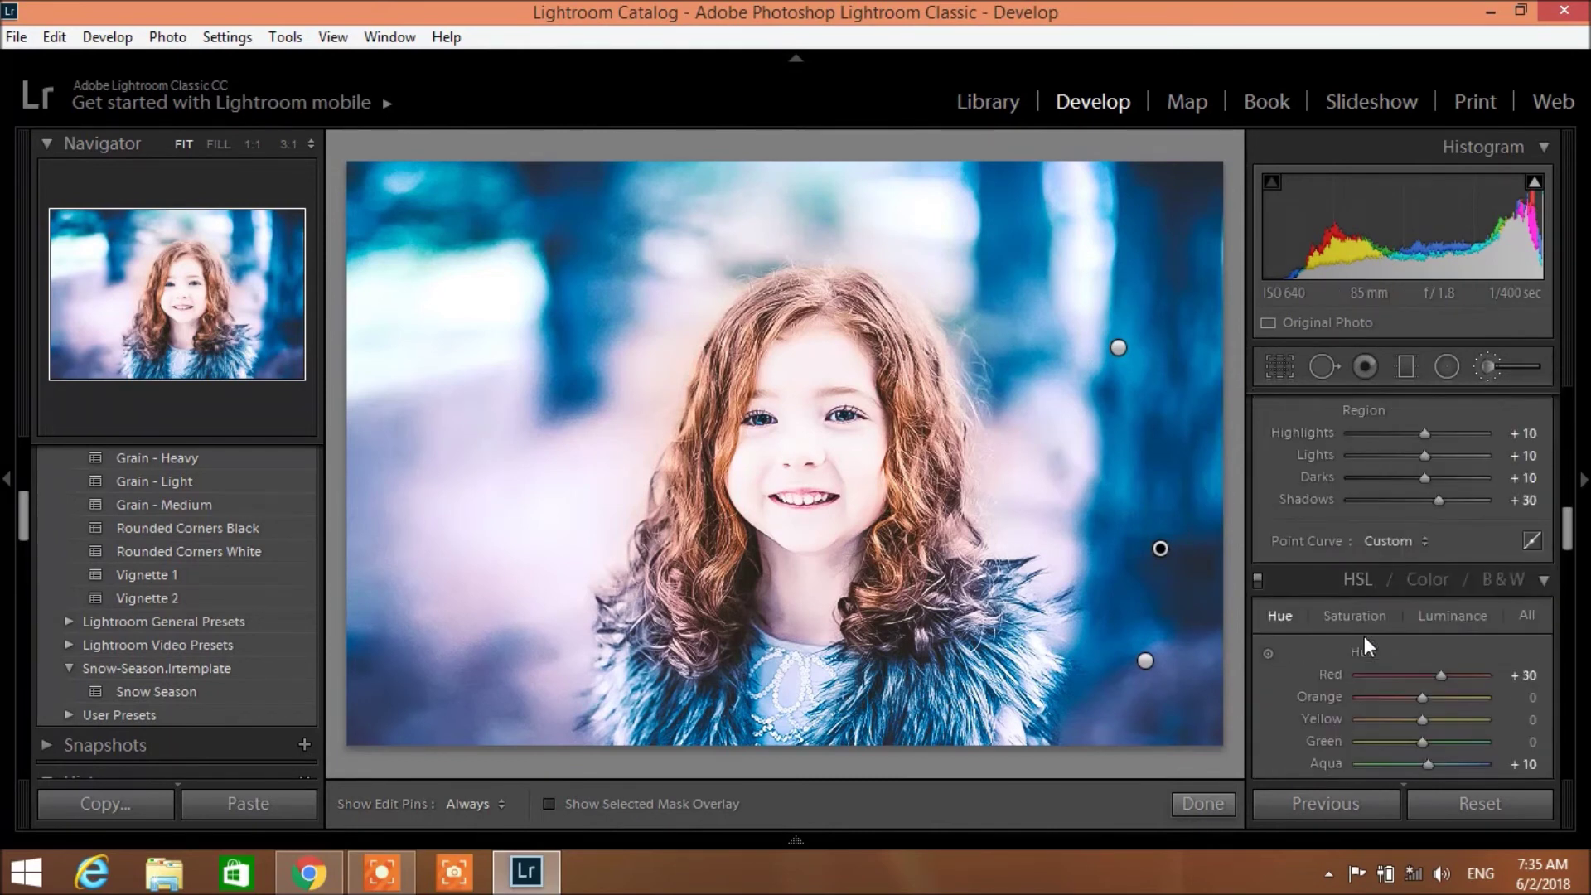
{"action": "scroll", "coordinate": [1364, 635], "scroll_direction": "down", "scroll_amount": 3}
{"action": "scroll", "coordinate": [1364, 635], "scroll_direction": "down", "scroll_amount": 3}
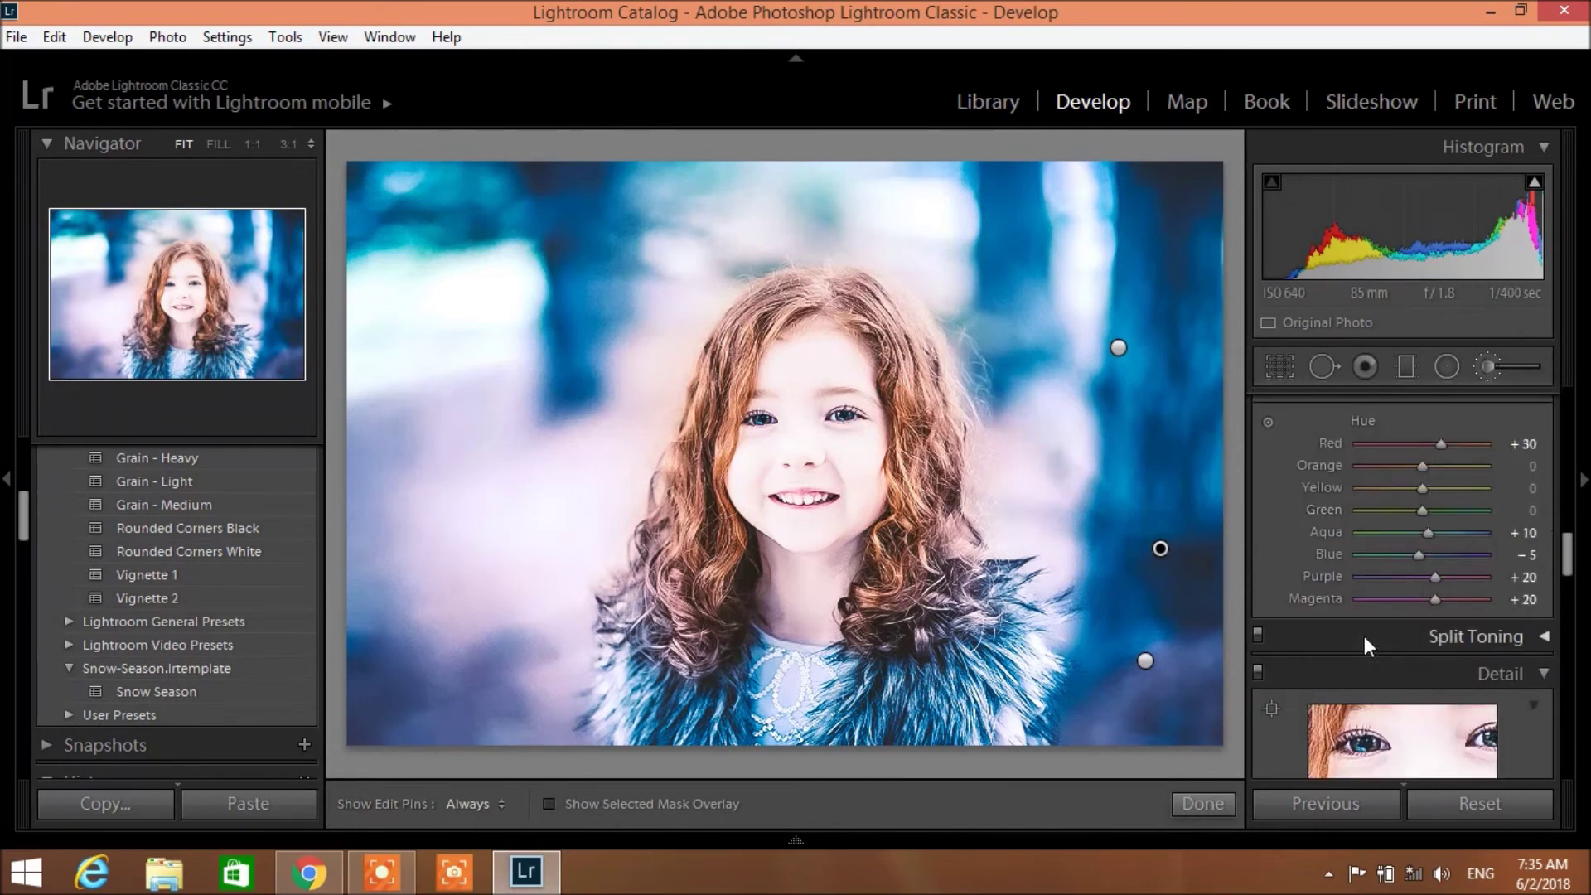
{"action": "scroll", "coordinate": [1364, 634], "scroll_direction": "down", "scroll_amount": 3}
{"action": "scroll", "coordinate": [1363, 634], "scroll_direction": "down", "scroll_amount": 2}
{"action": "scroll", "coordinate": [1364, 635], "scroll_direction": "down", "scroll_amount": 2}
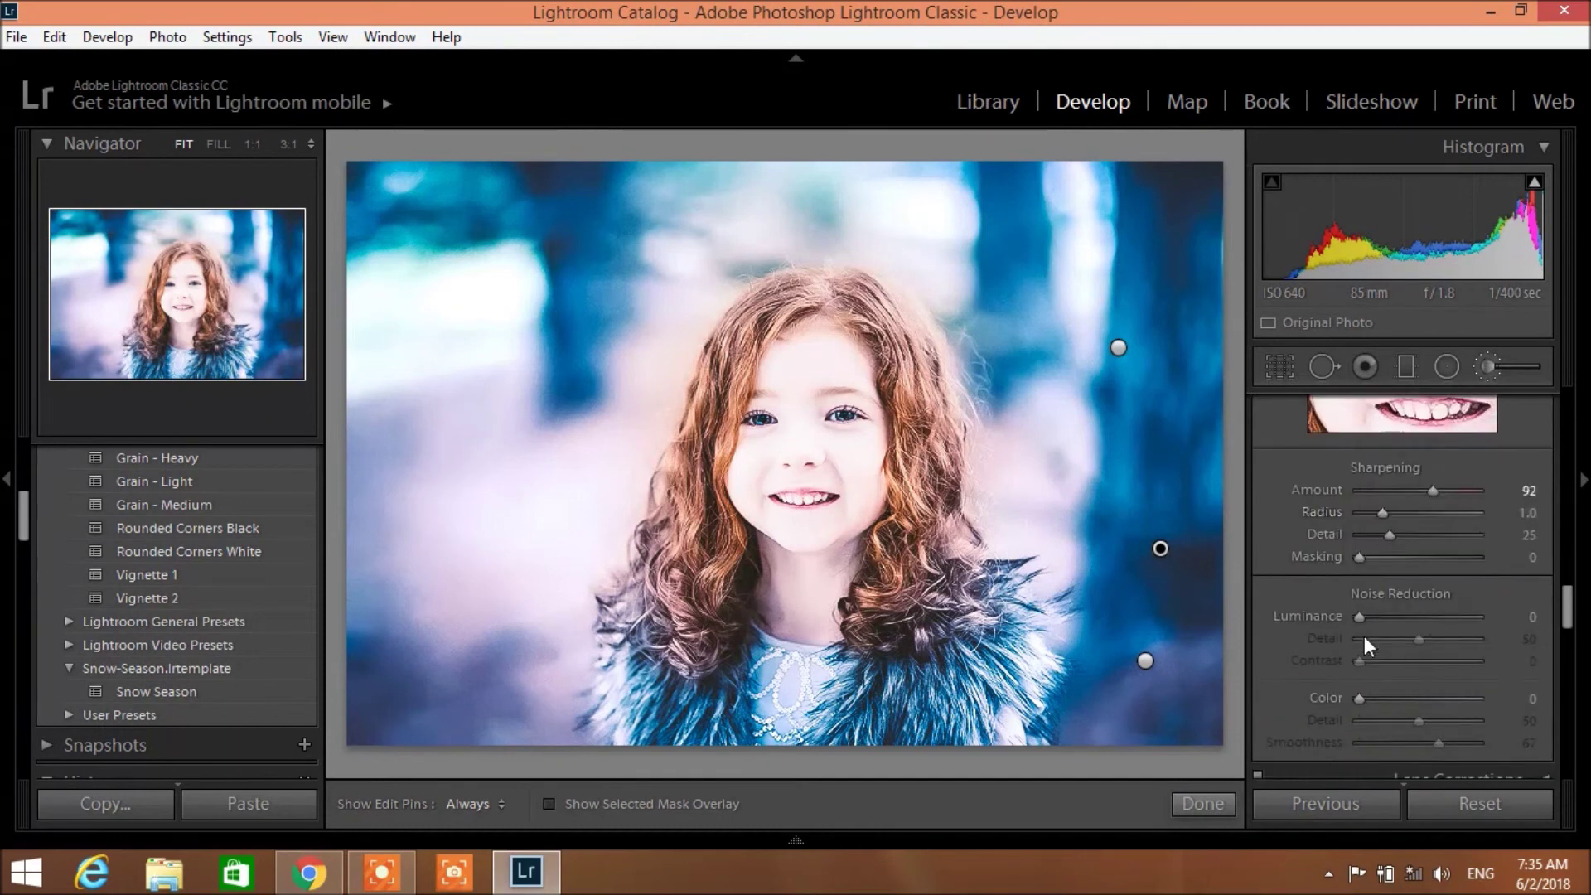
{"action": "scroll", "coordinate": [1364, 636], "scroll_direction": "down", "scroll_amount": 2}
{"action": "scroll", "coordinate": [1364, 634], "scroll_direction": "up", "scroll_amount": 2}
{"action": "scroll", "coordinate": [1364, 635], "scroll_direction": "up", "scroll_amount": 3}
{"action": "scroll", "coordinate": [1363, 635], "scroll_direction": "up", "scroll_amount": 3}
{"action": "scroll", "coordinate": [1364, 636], "scroll_direction": "up", "scroll_amount": 1}
{"action": "scroll", "coordinate": [1363, 635], "scroll_direction": "up", "scroll_amount": 2}
{"action": "scroll", "coordinate": [1363, 635], "scroll_direction": "up", "scroll_amount": 2}
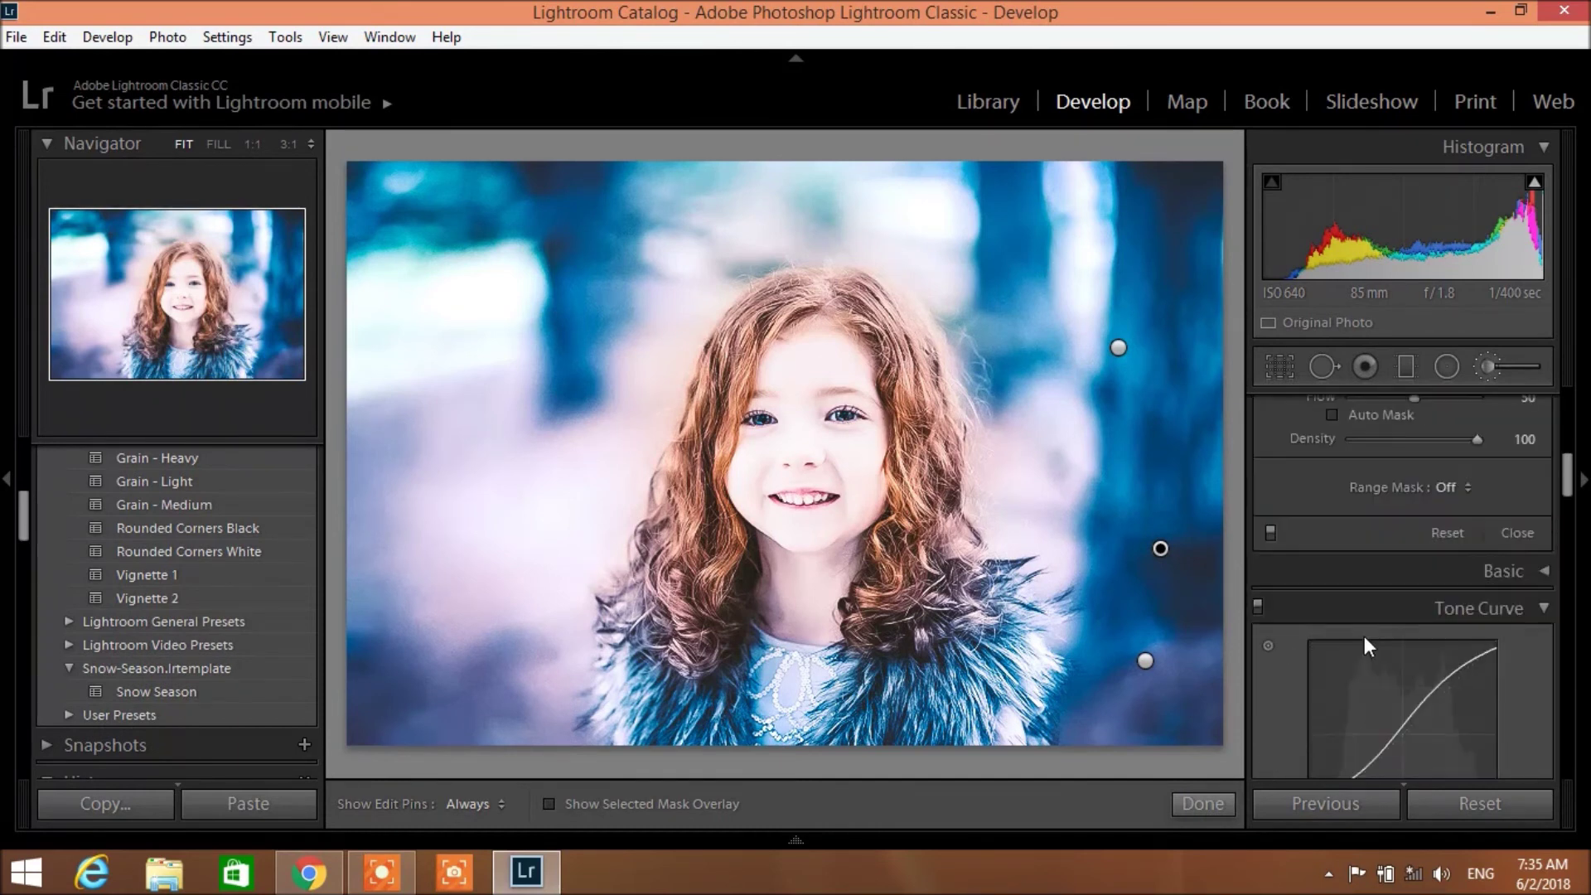
{"action": "scroll", "coordinate": [1365, 580], "scroll_direction": "up", "scroll_amount": 2}
{"action": "left_click_drag", "start_coordinate": [1363, 469], "coordinate": [1355, 468]}
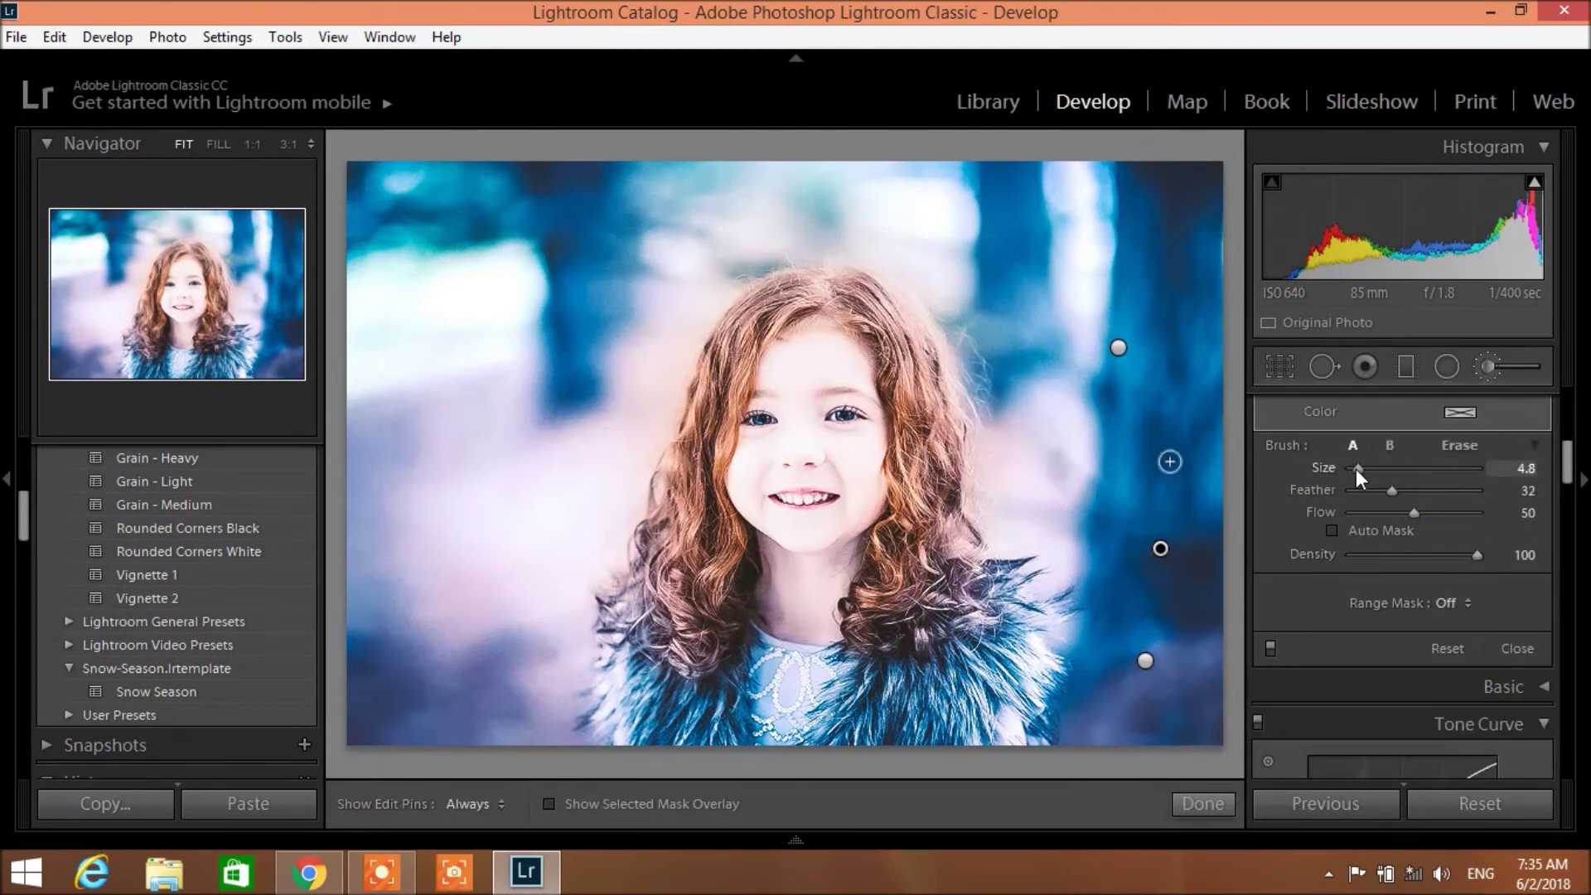
Step: Set the brush to Flow 100 and Size 1.0 for tiny dots
{"action": "mouse_move", "coordinate": [1415, 510]}
{"action": "left_mouse_down"}
{"action": "mouse_move", "coordinate": [1479, 513]}
{"action": "mouse_move", "coordinate": [1412, 488]}
{"action": "mouse_move", "coordinate": [1455, 490]}
{"action": "left_mouse_up"}
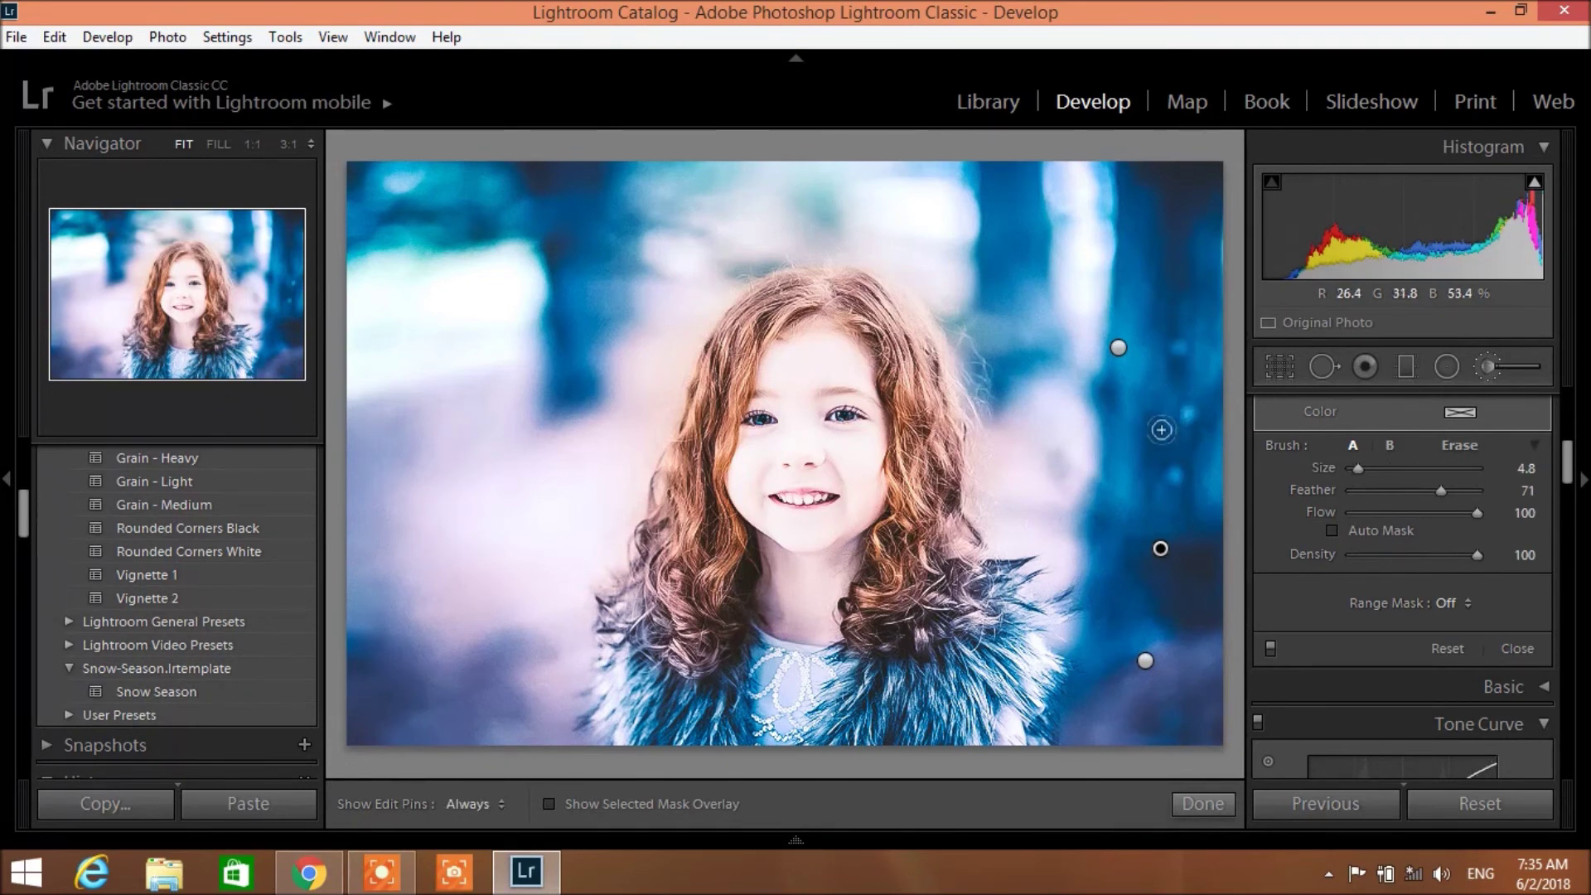
{"action": "right_click", "coordinate": [1186, 413]}
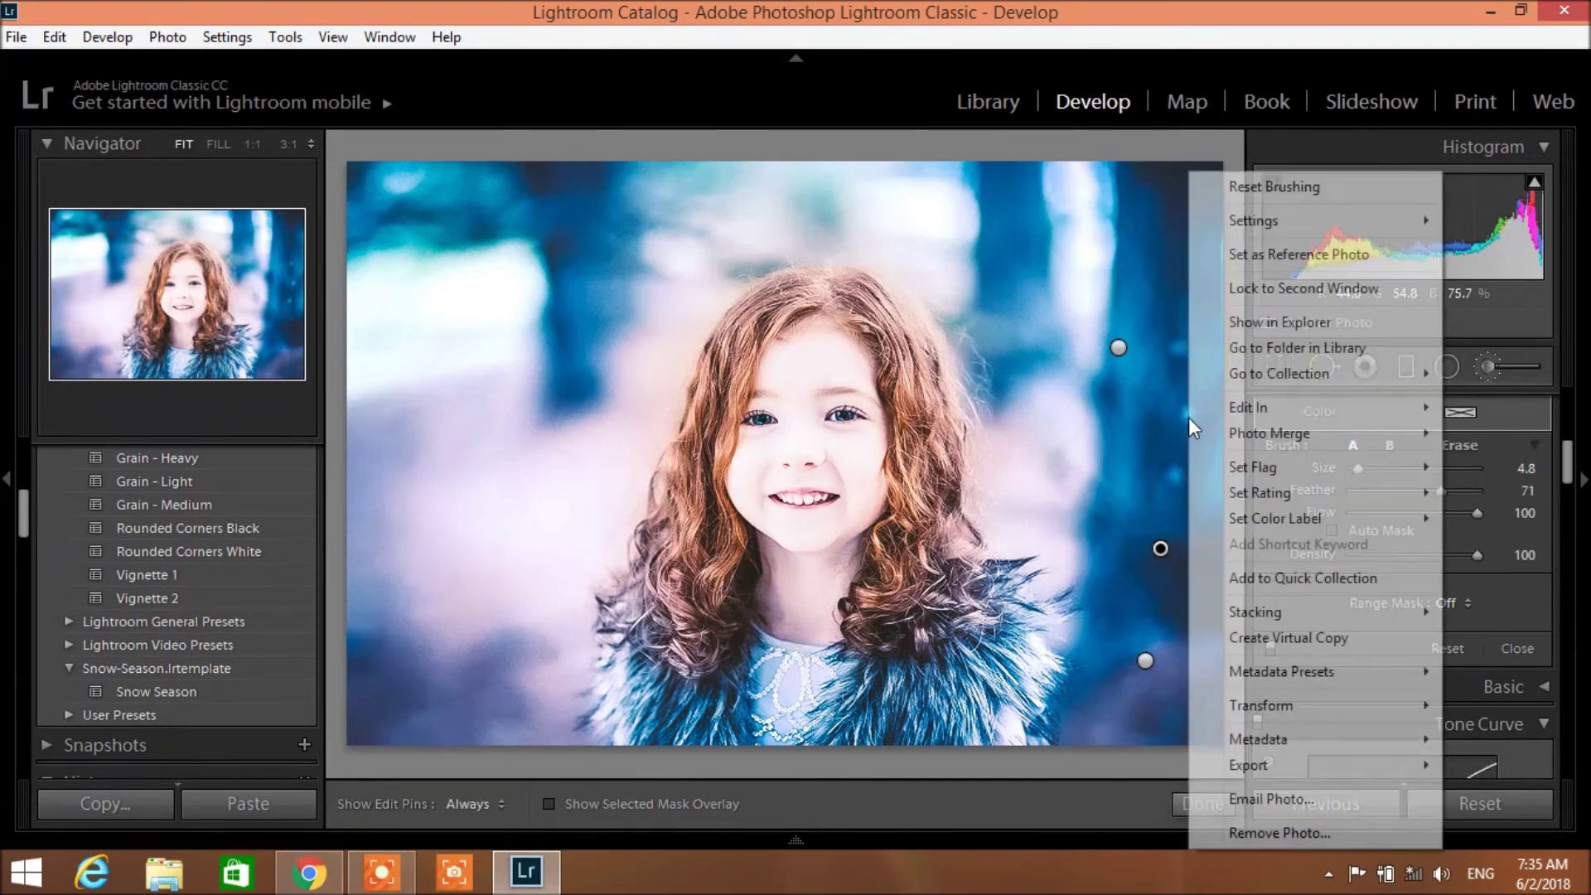
{"action": "left_click", "coordinate": [1160, 431]}
{"action": "key", "text": "h"}
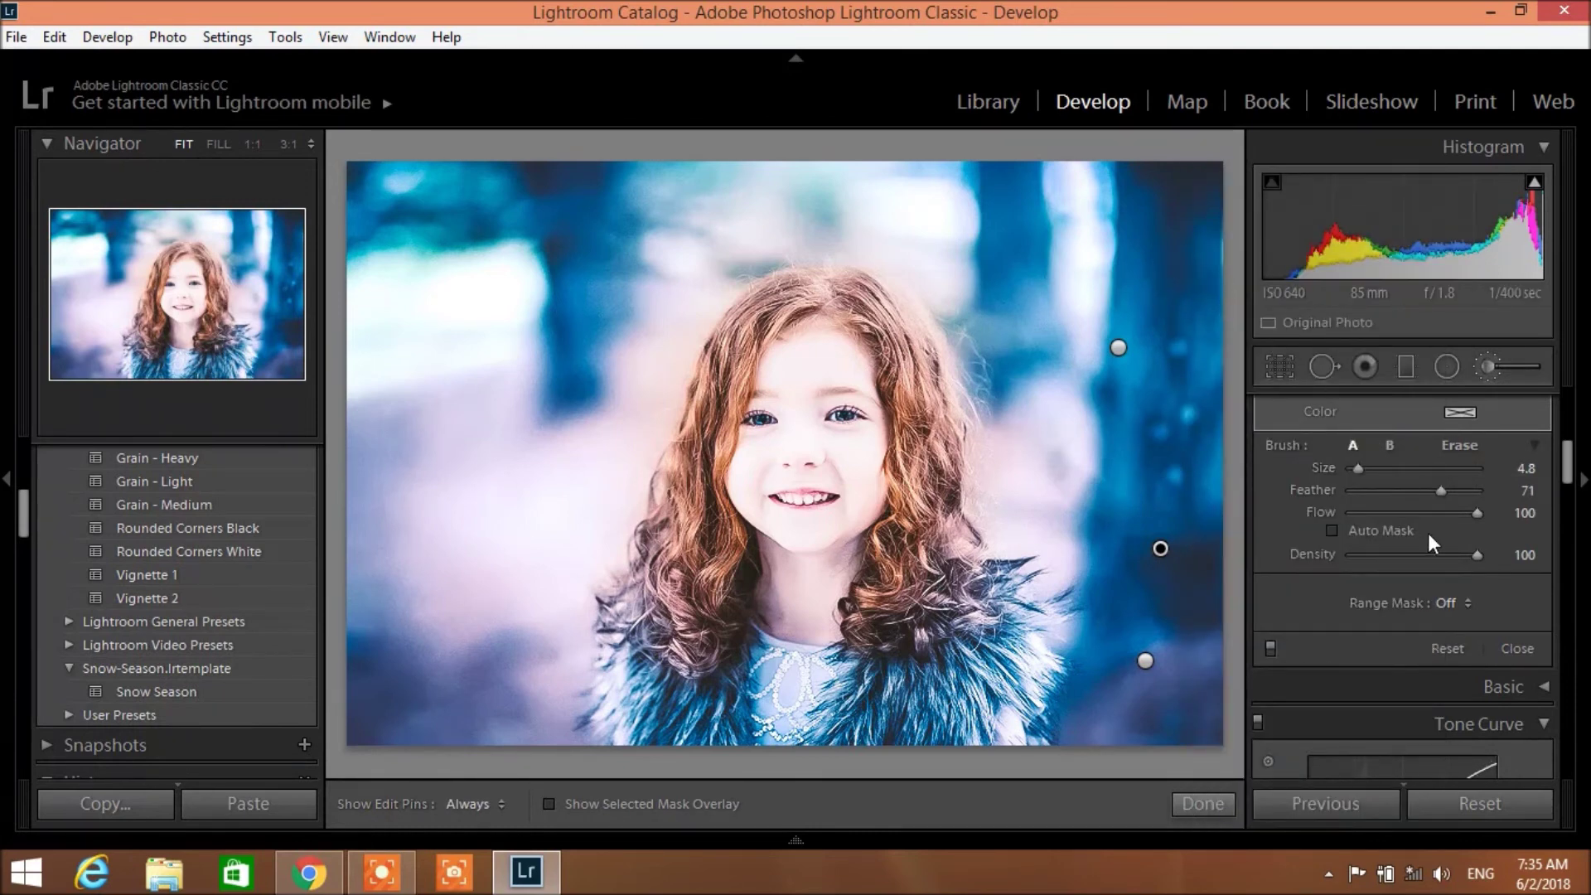
{"action": "left_click_drag", "start_coordinate": [1360, 468], "coordinate": [1356, 468]}
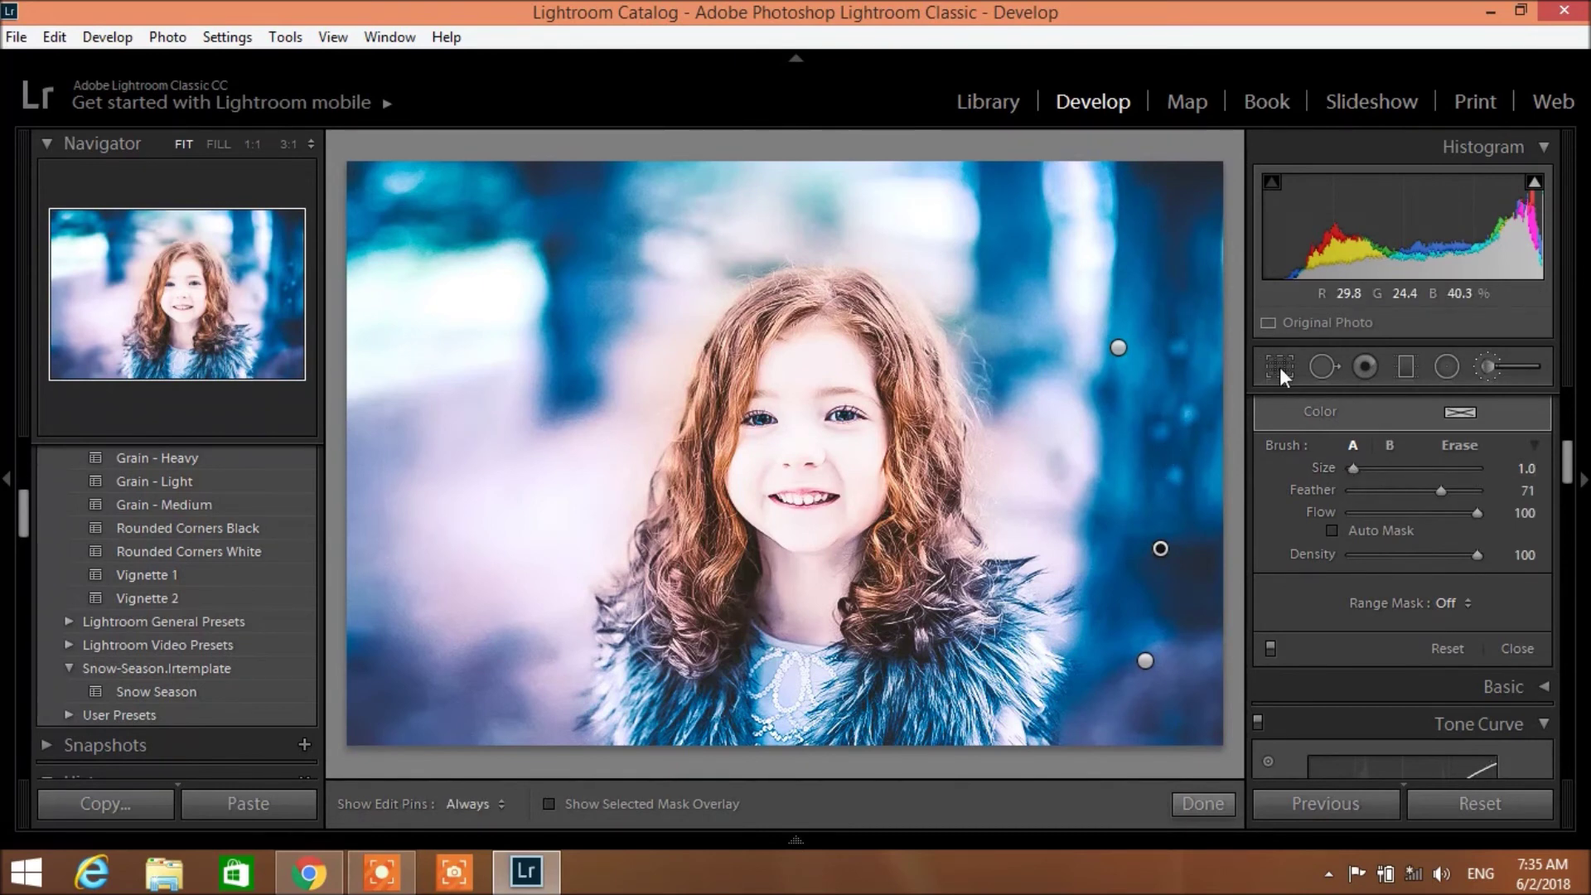
Step: Paint sparkle dots across the right background with mask Exposure 2.78
{"action": "scroll", "coordinate": [1392, 443], "scroll_direction": "up", "scroll_amount": 2}
{"action": "scroll", "coordinate": [1391, 448], "scroll_direction": "up", "scroll_amount": 2}
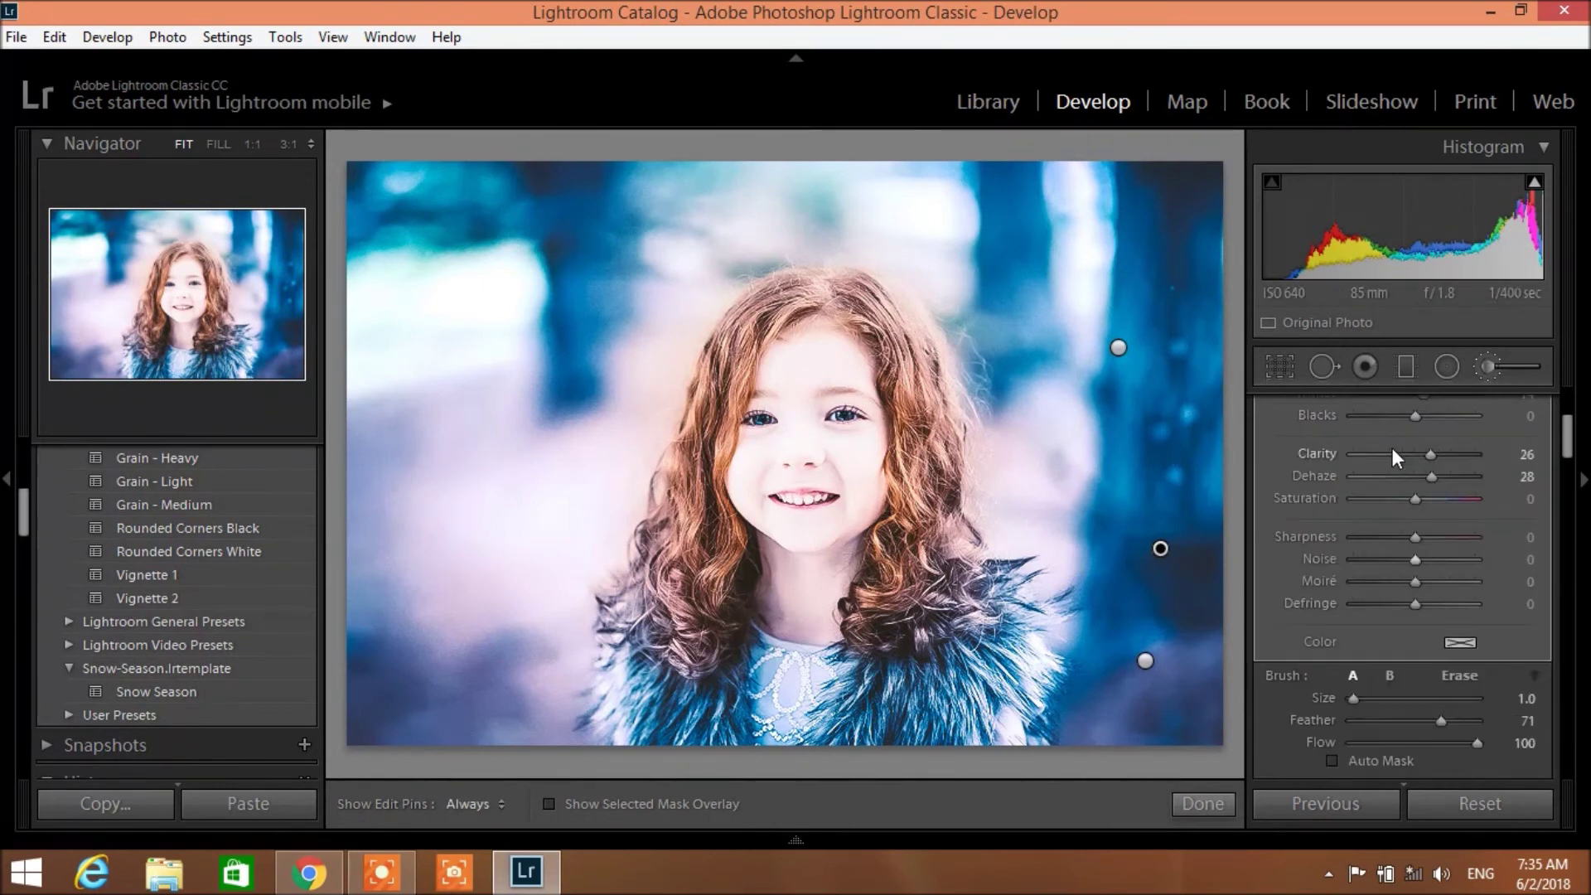
{"action": "scroll", "coordinate": [1392, 448], "scroll_direction": "up", "scroll_amount": 2}
{"action": "scroll", "coordinate": [1392, 448], "scroll_direction": "up", "scroll_amount": 2}
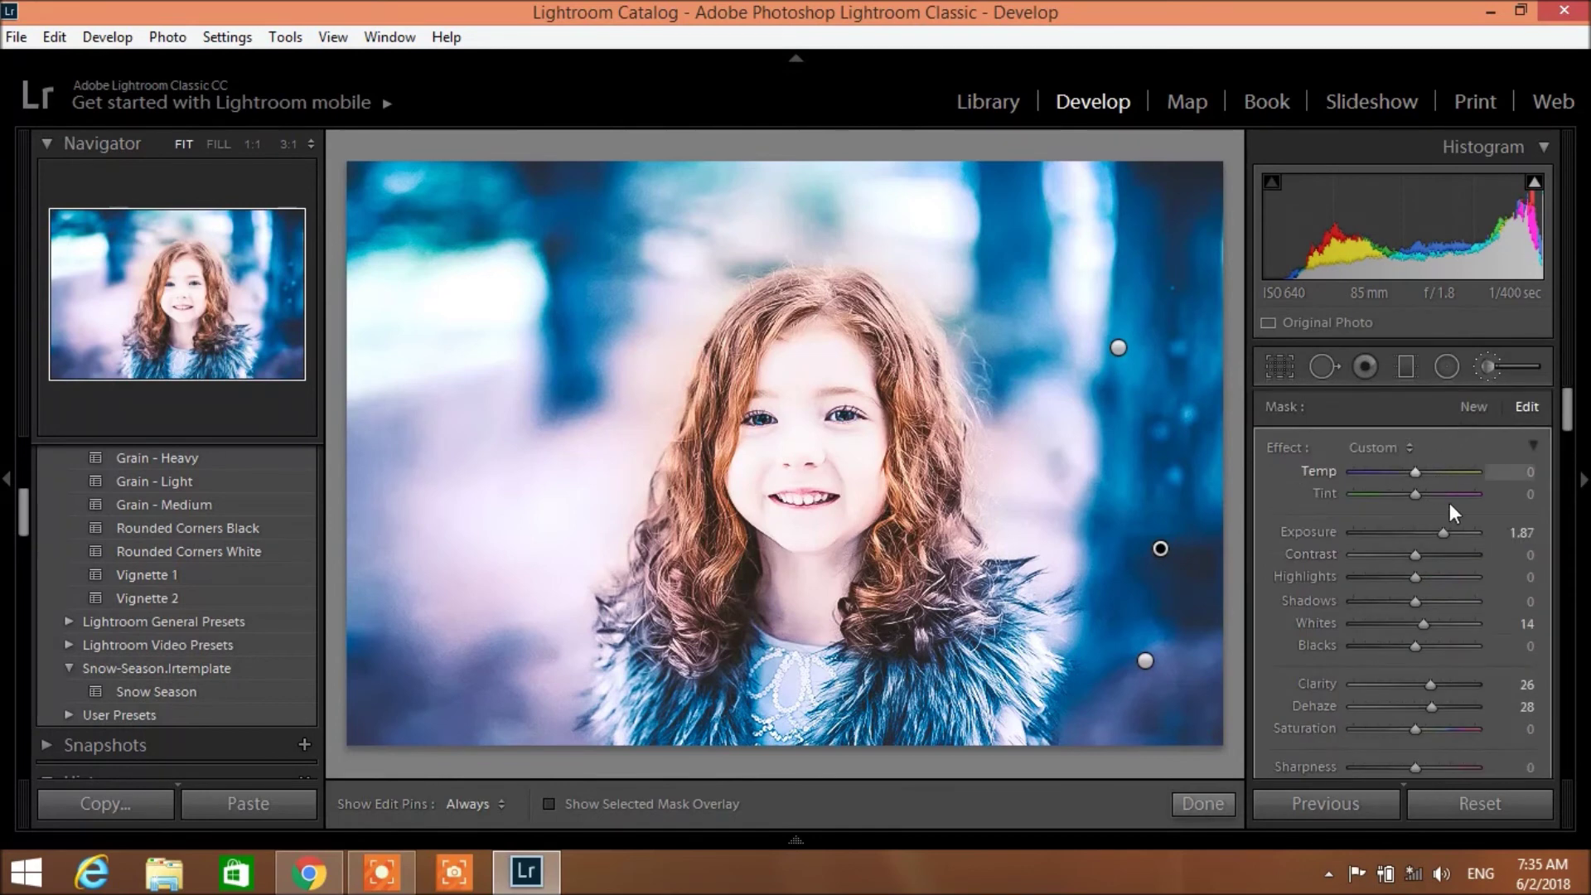
{"action": "left_click_drag", "start_coordinate": [1446, 531], "coordinate": [1470, 532]}
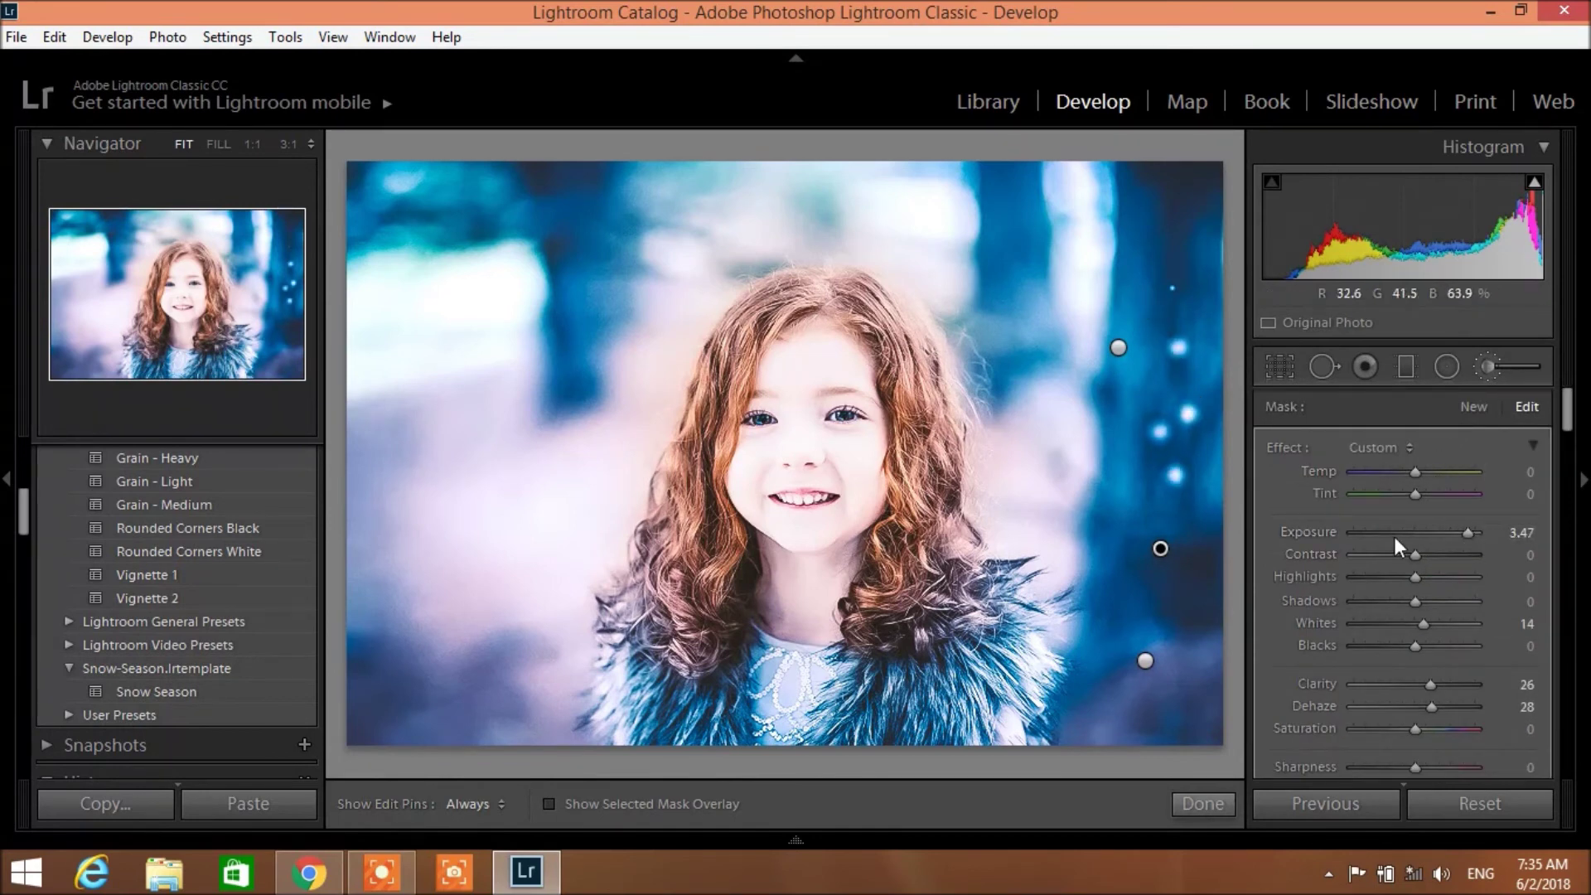
{"action": "left_click", "coordinate": [1458, 535]}
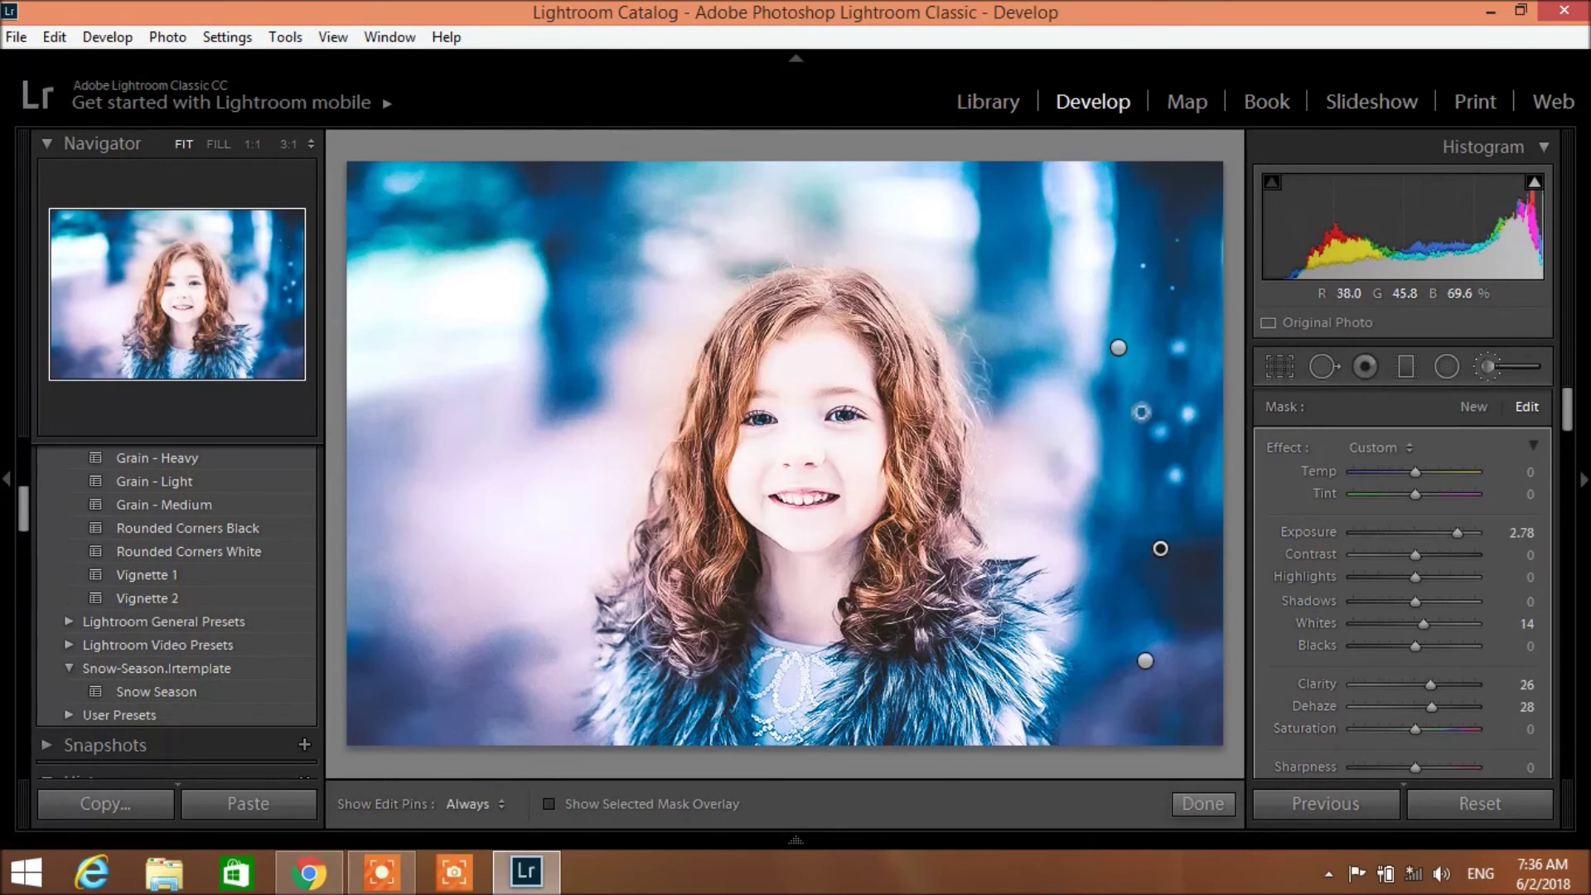
{"action": "mouse_move", "coordinate": [1118, 470]}
{"action": "left_mouse_down"}
{"action": "mouse_move", "coordinate": [1118, 594]}
{"action": "mouse_move", "coordinate": [1198, 638]}
{"action": "mouse_move", "coordinate": [1175, 647]}
{"action": "left_mouse_up"}
{"action": "left_click_drag", "start_coordinate": [1175, 646], "coordinate": [1108, 540]}
{"action": "key", "text": "h"}
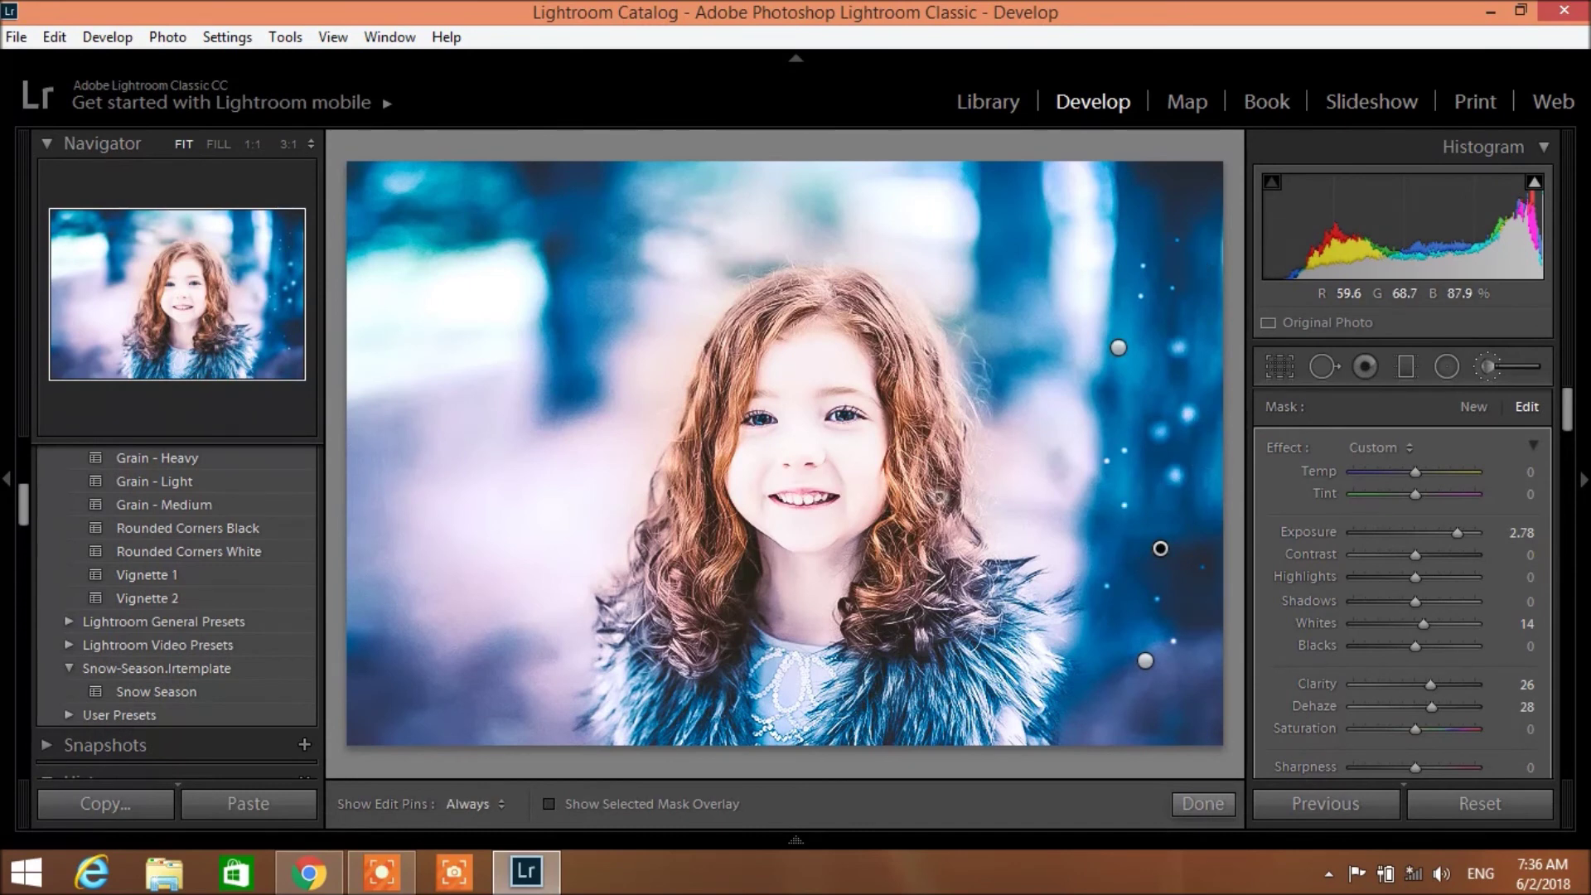